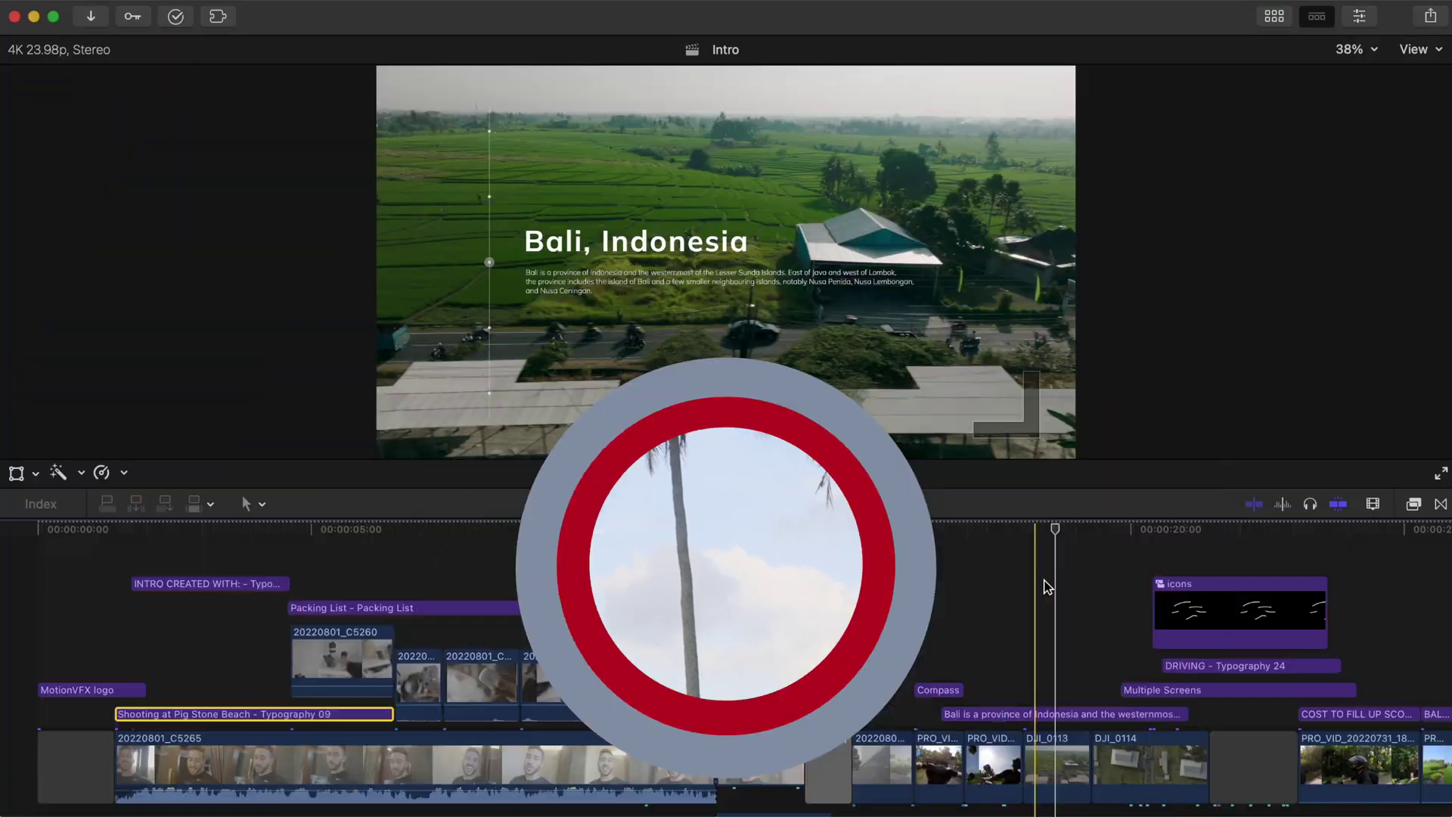
# Show the mJourney titles down to Typography, then select the INTRO CREATED WITH title at the playhead.
pyautogui.press('alt+super+1')
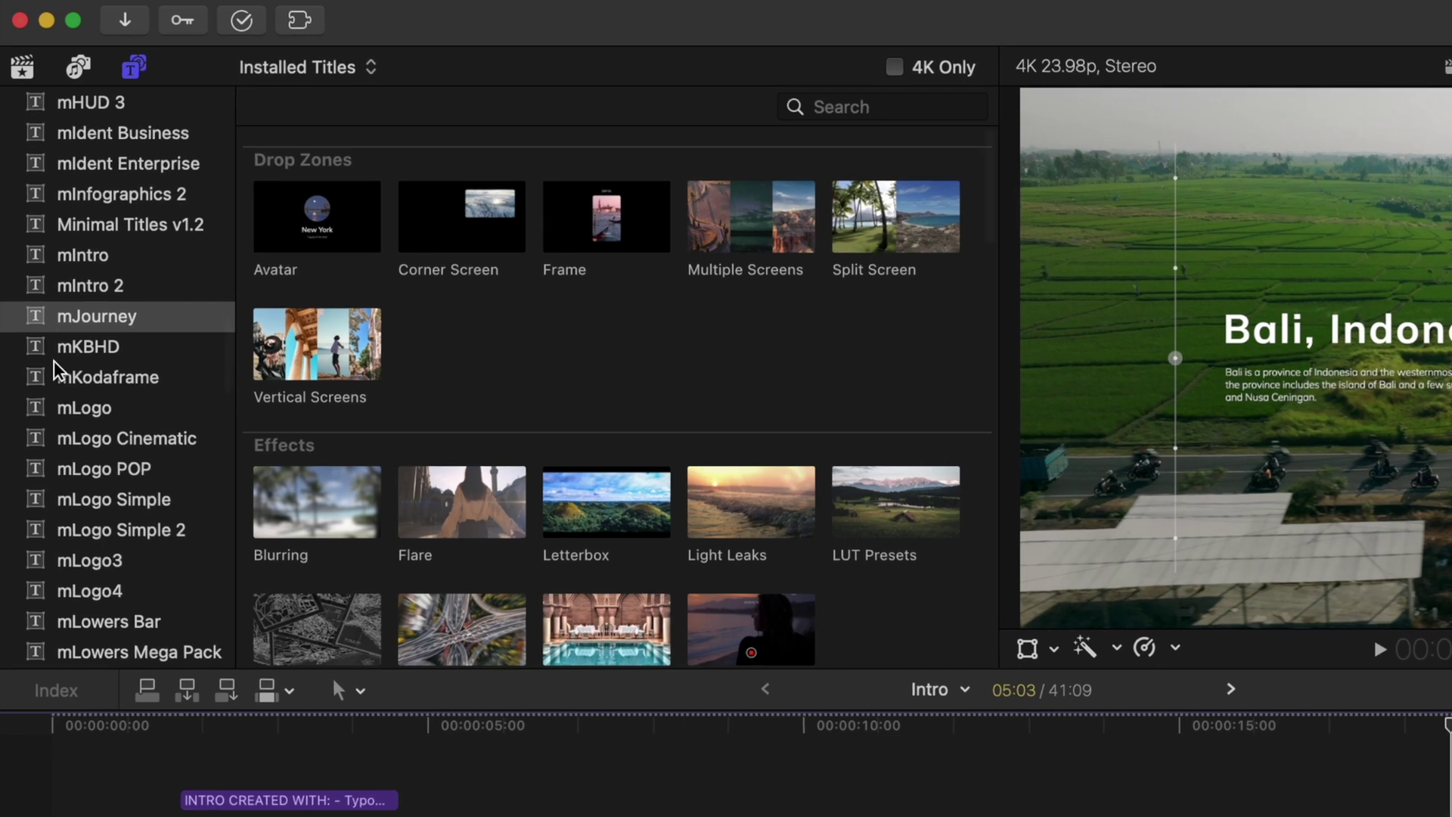
pyautogui.click(214, 316)
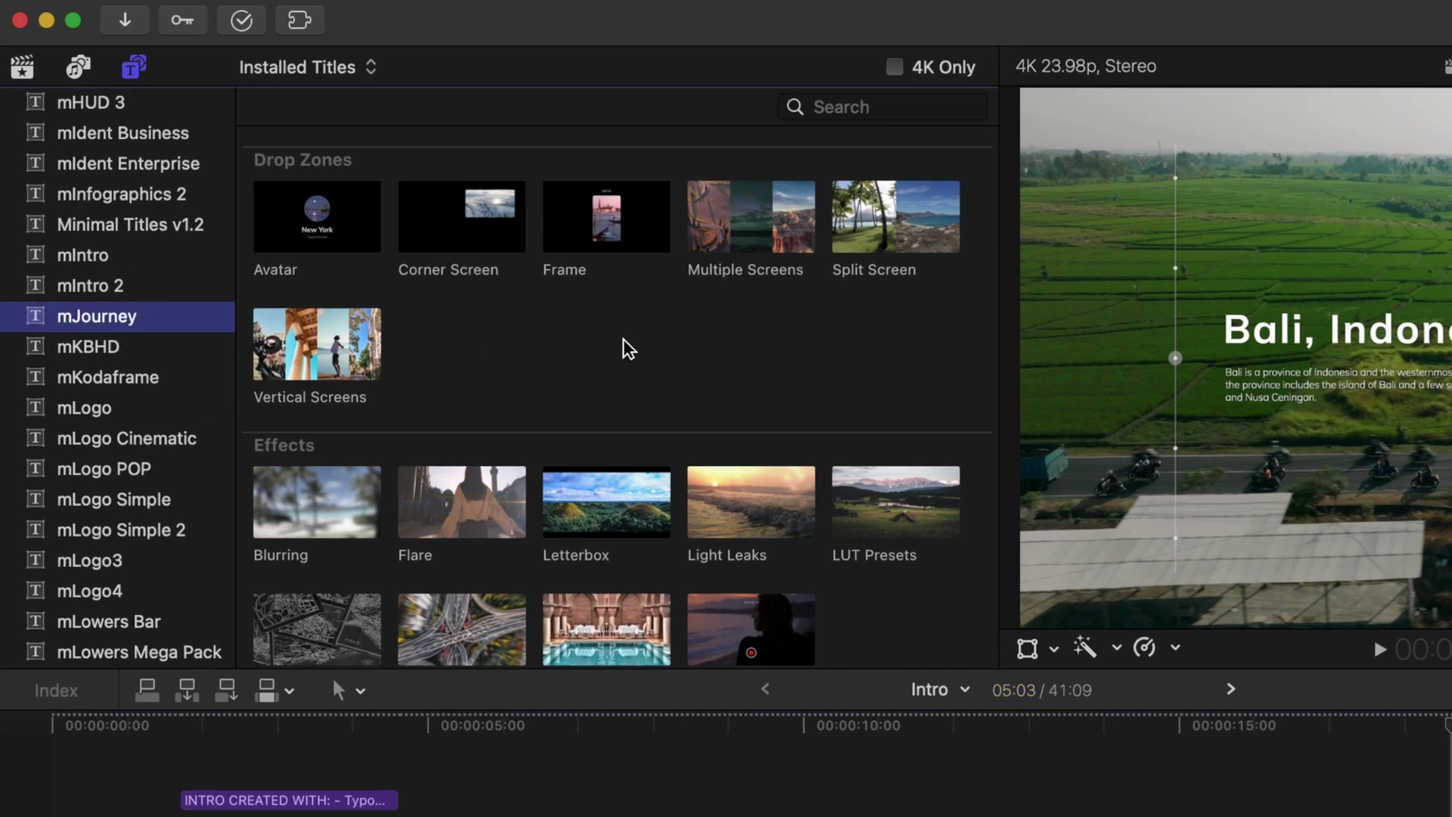
pyautogui.scroll(-5, 665, 355)
pyautogui.scroll(-10, 681, 366)
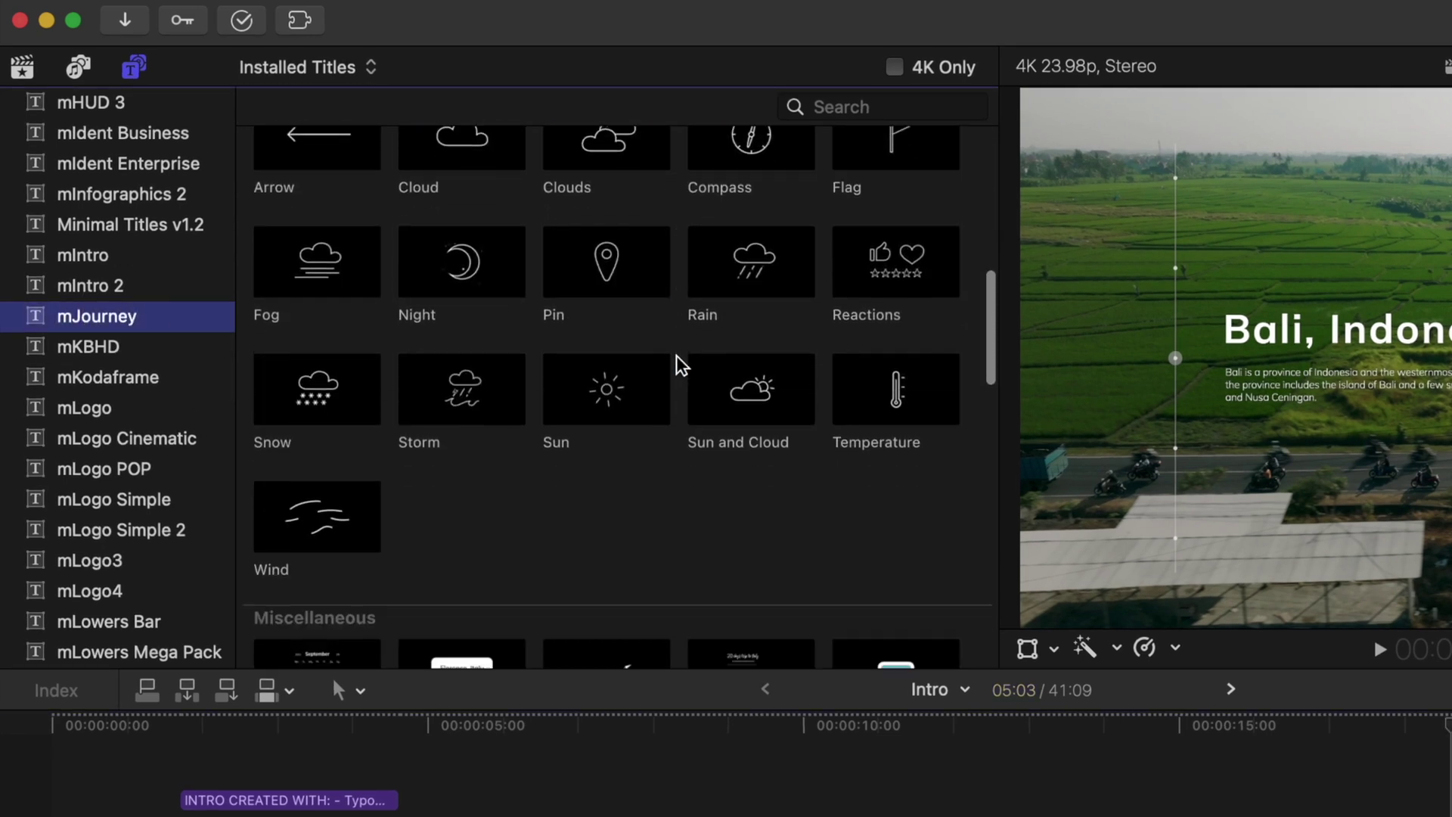
pyautogui.scroll(-10, 680, 365)
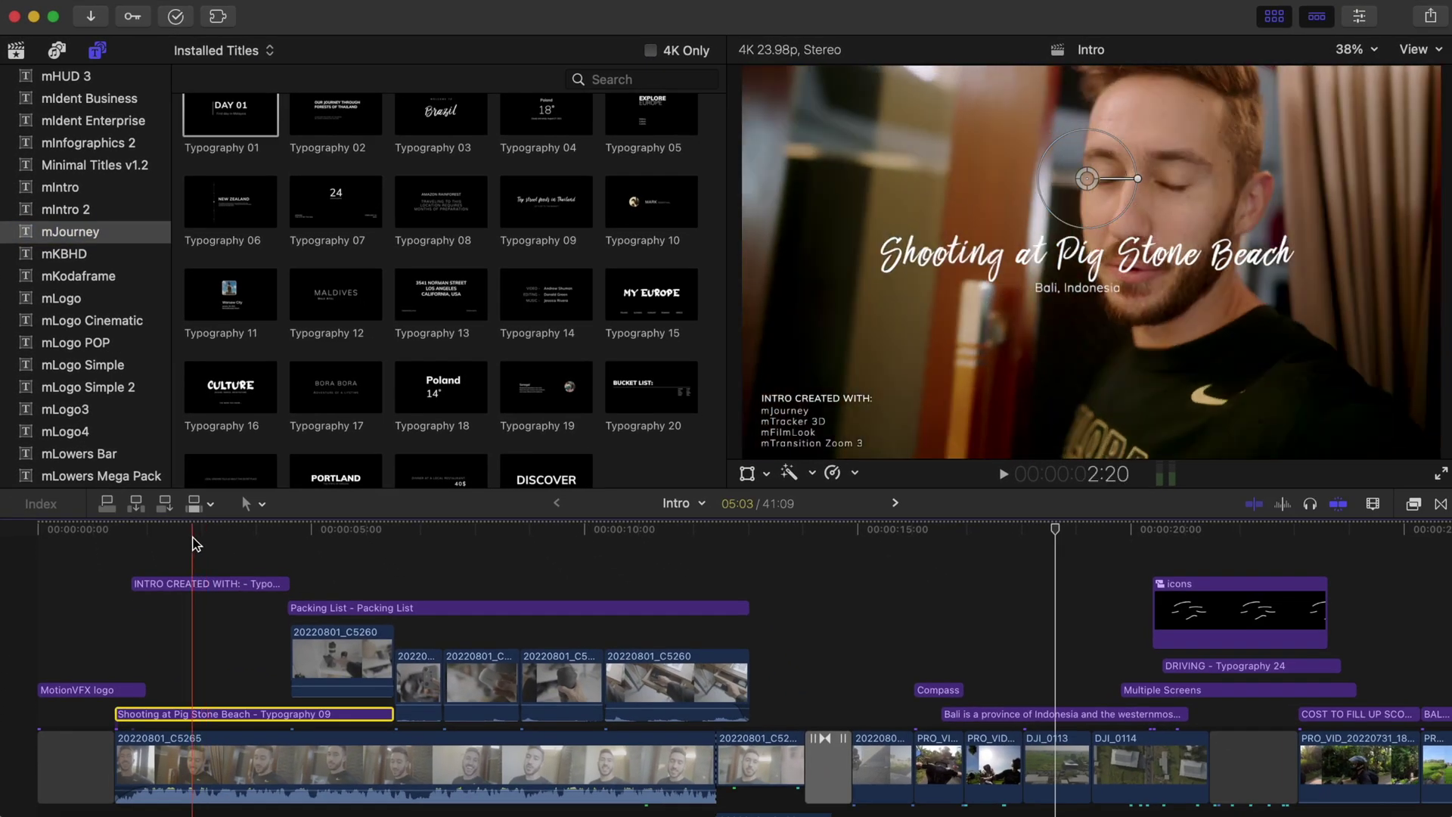
pyautogui.click(193, 538)
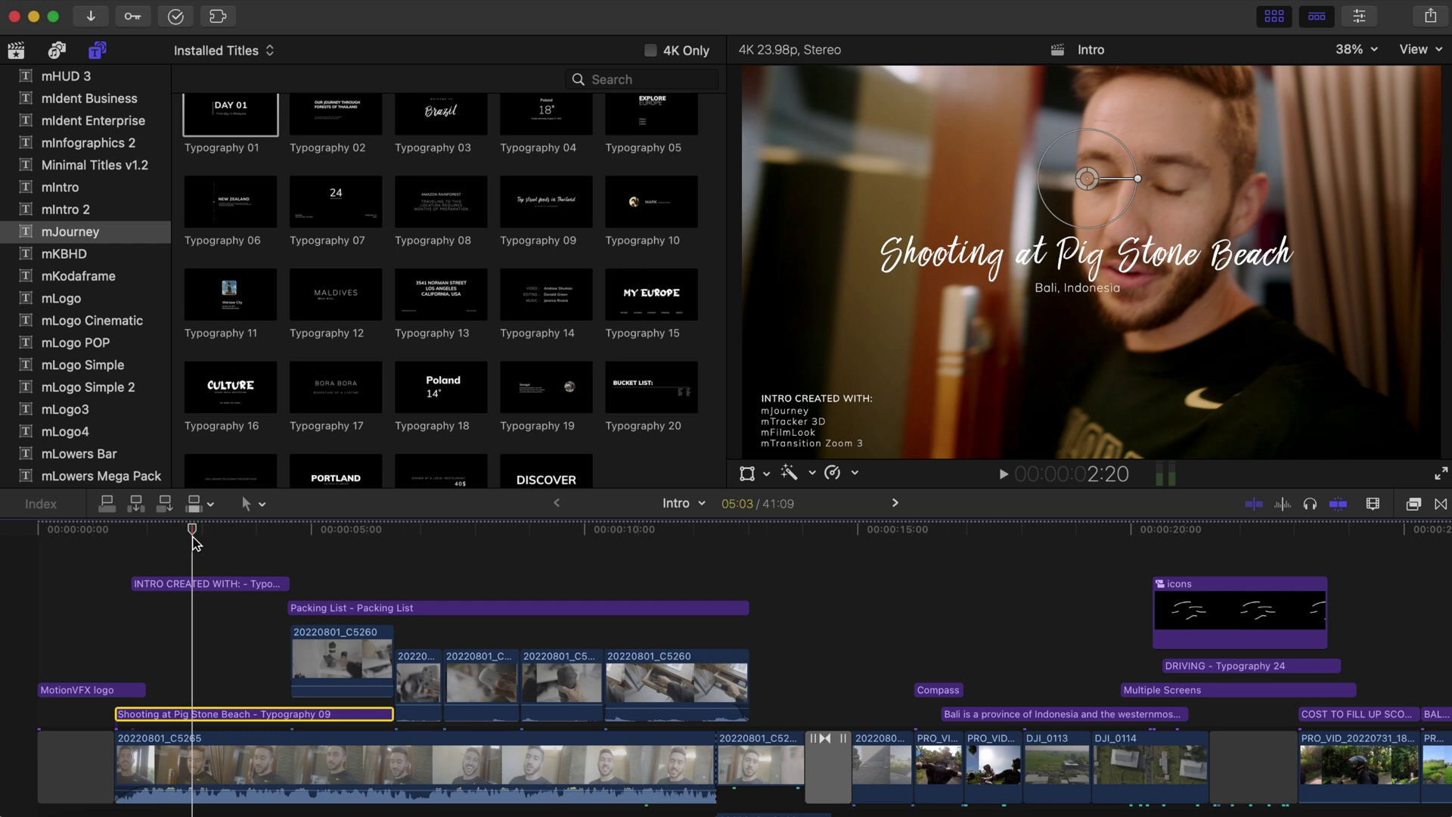
pyautogui.click(203, 586)
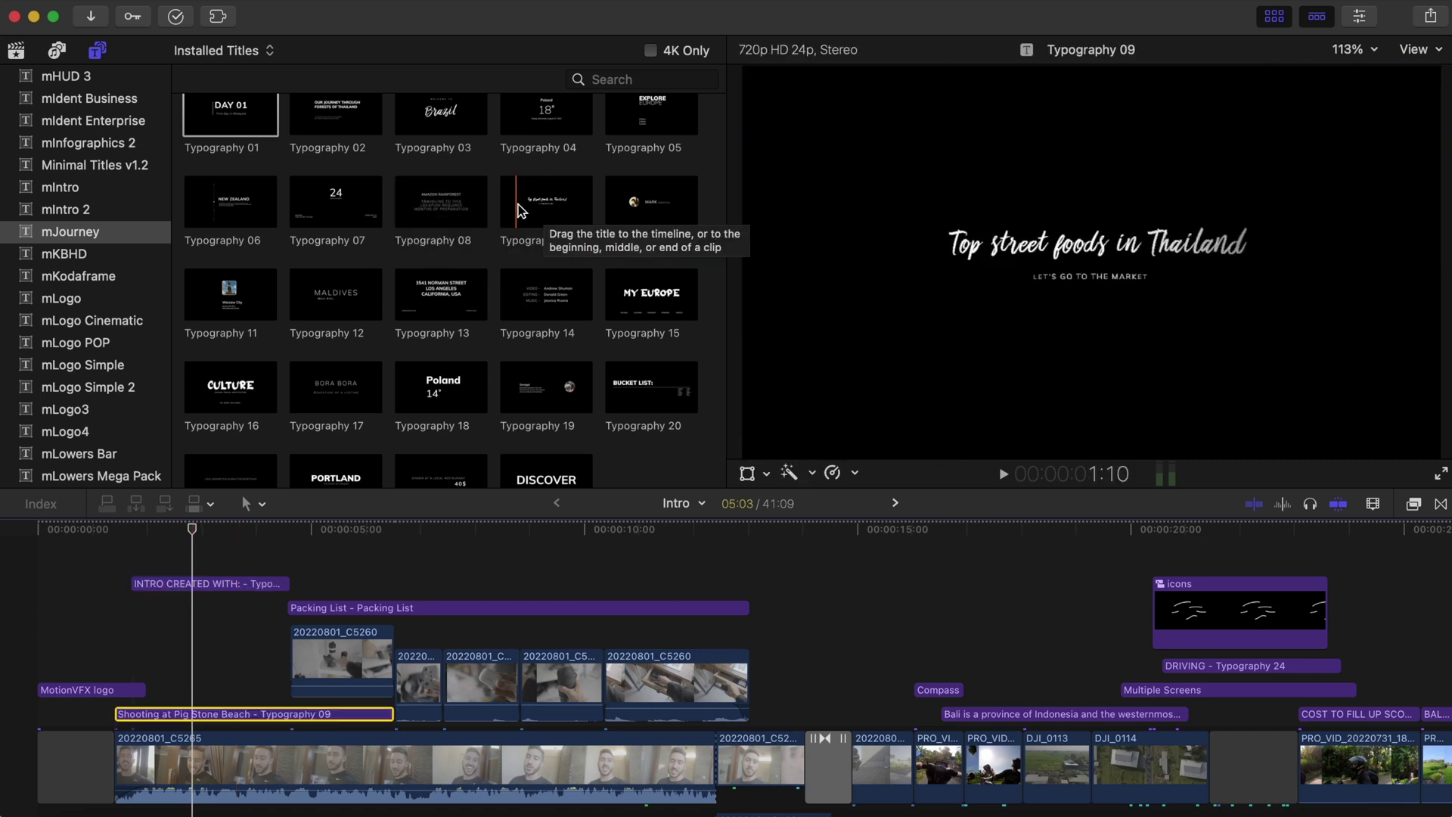
# Place Typography 09 over the opening clip and trim its end to the playhead.
pyautogui.click(546, 218)
pyautogui.moveTo(546, 219); pyautogui.dragTo(115, 689)
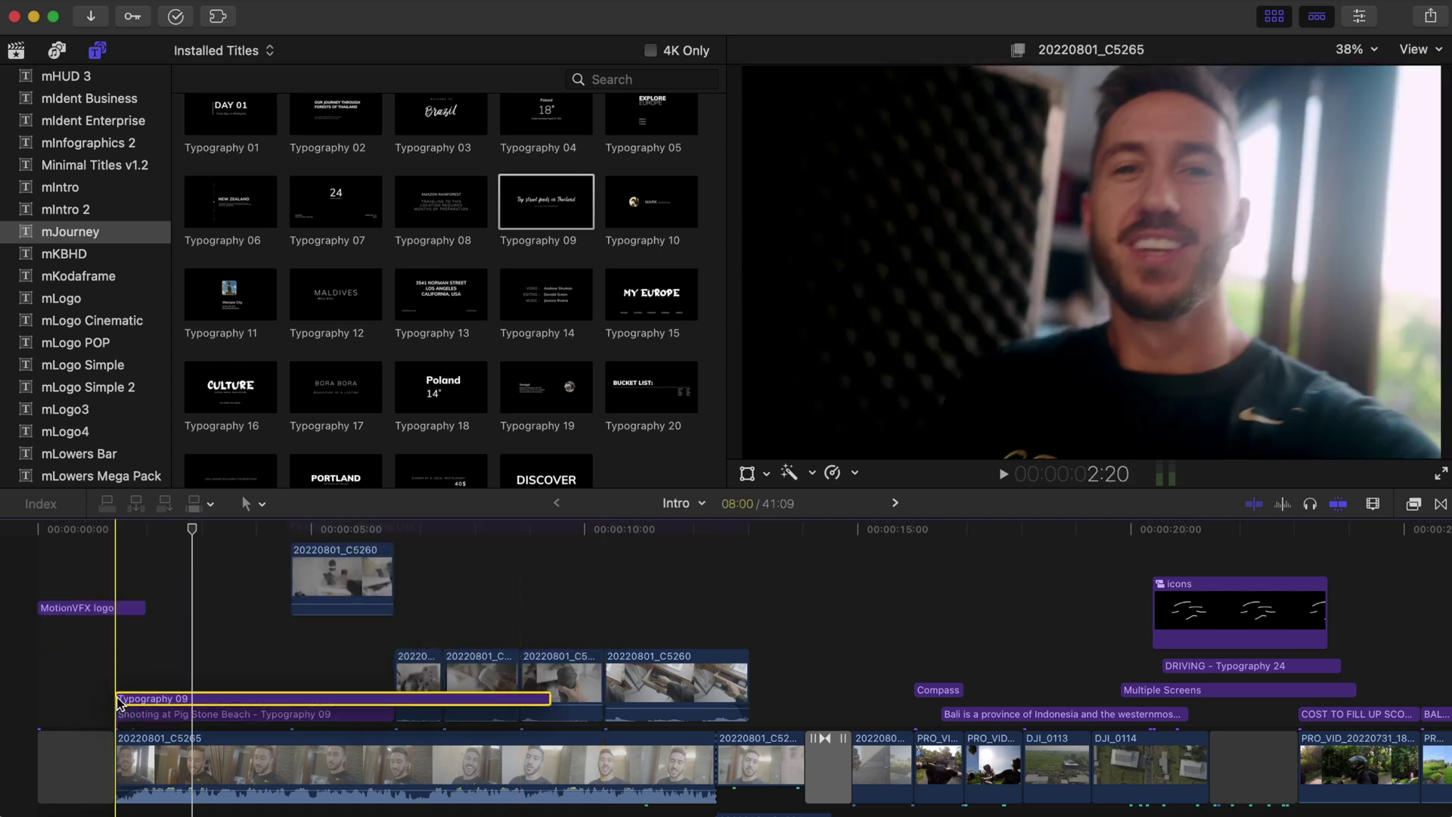
pyautogui.hotkey('alt', ']')
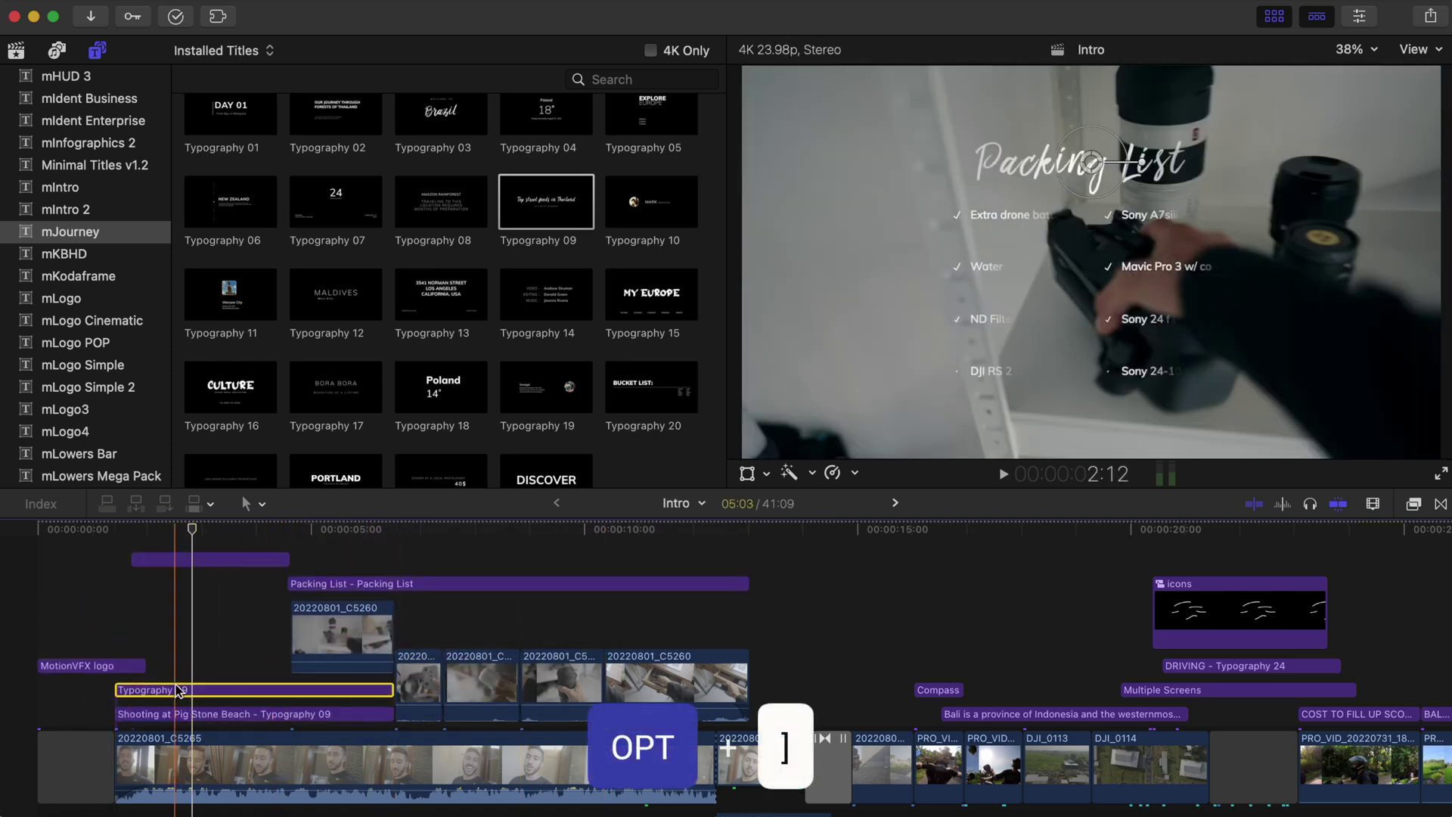
# Delete the old Shooting at Pig Stone Beach title and play back the intro.
pyautogui.click(180, 714)
pyautogui.press('Delete')
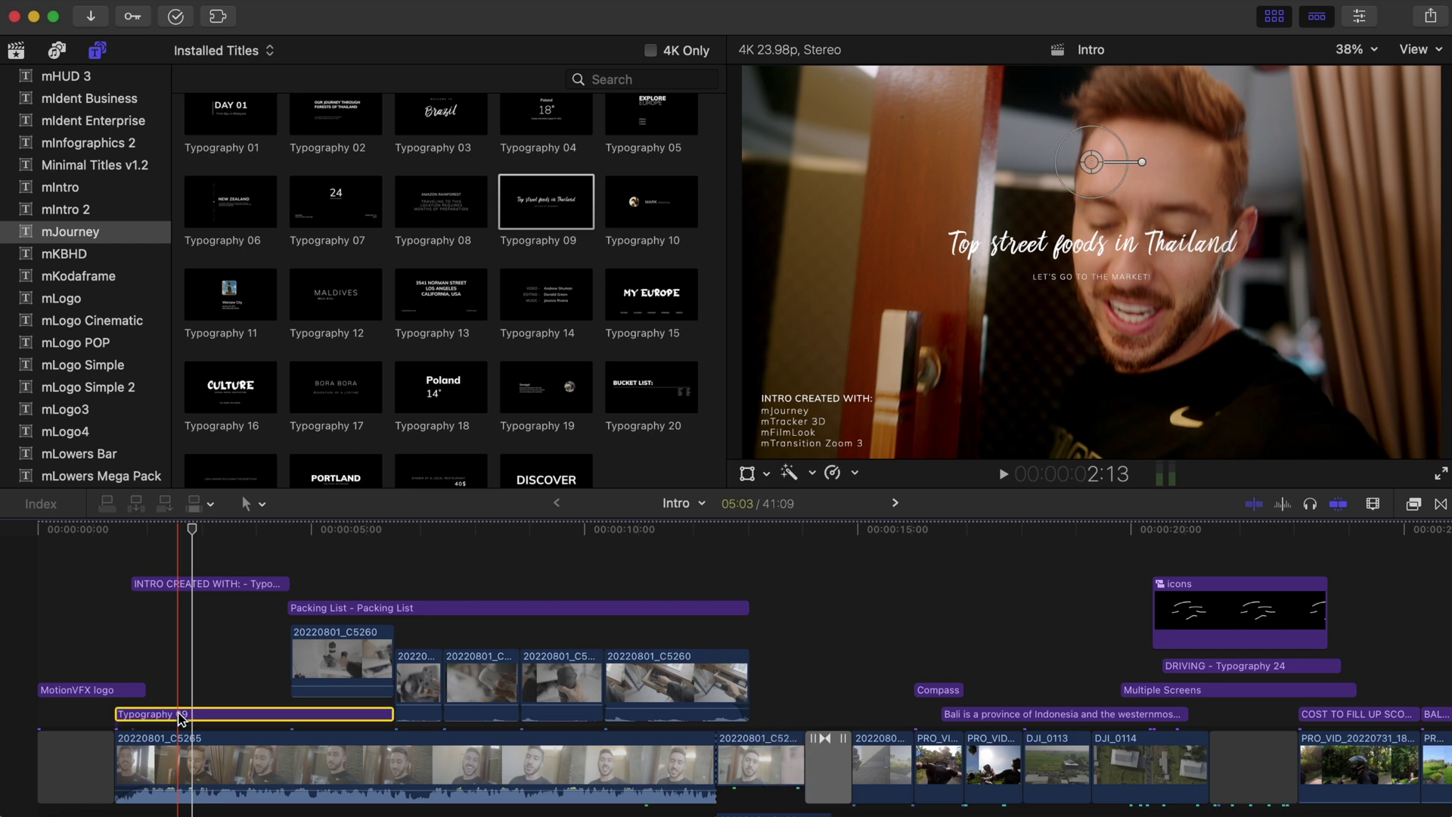
pyautogui.press('space')
pyautogui.press('space')
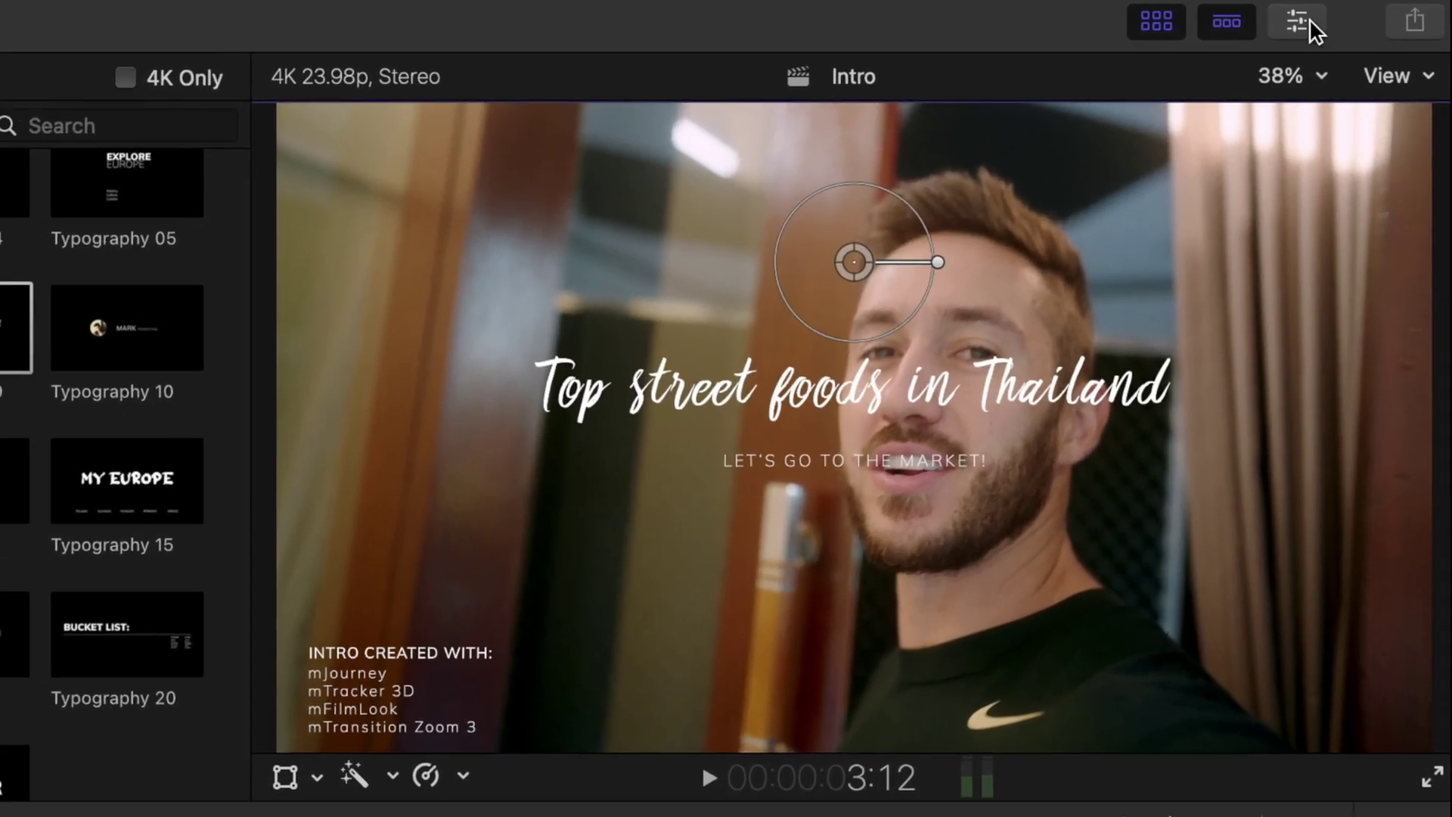
pyautogui.click(1292, 21)
# Replace the Title Text with 'Journey to Pig Stone Beach'.
pyautogui.click(1223, 18)
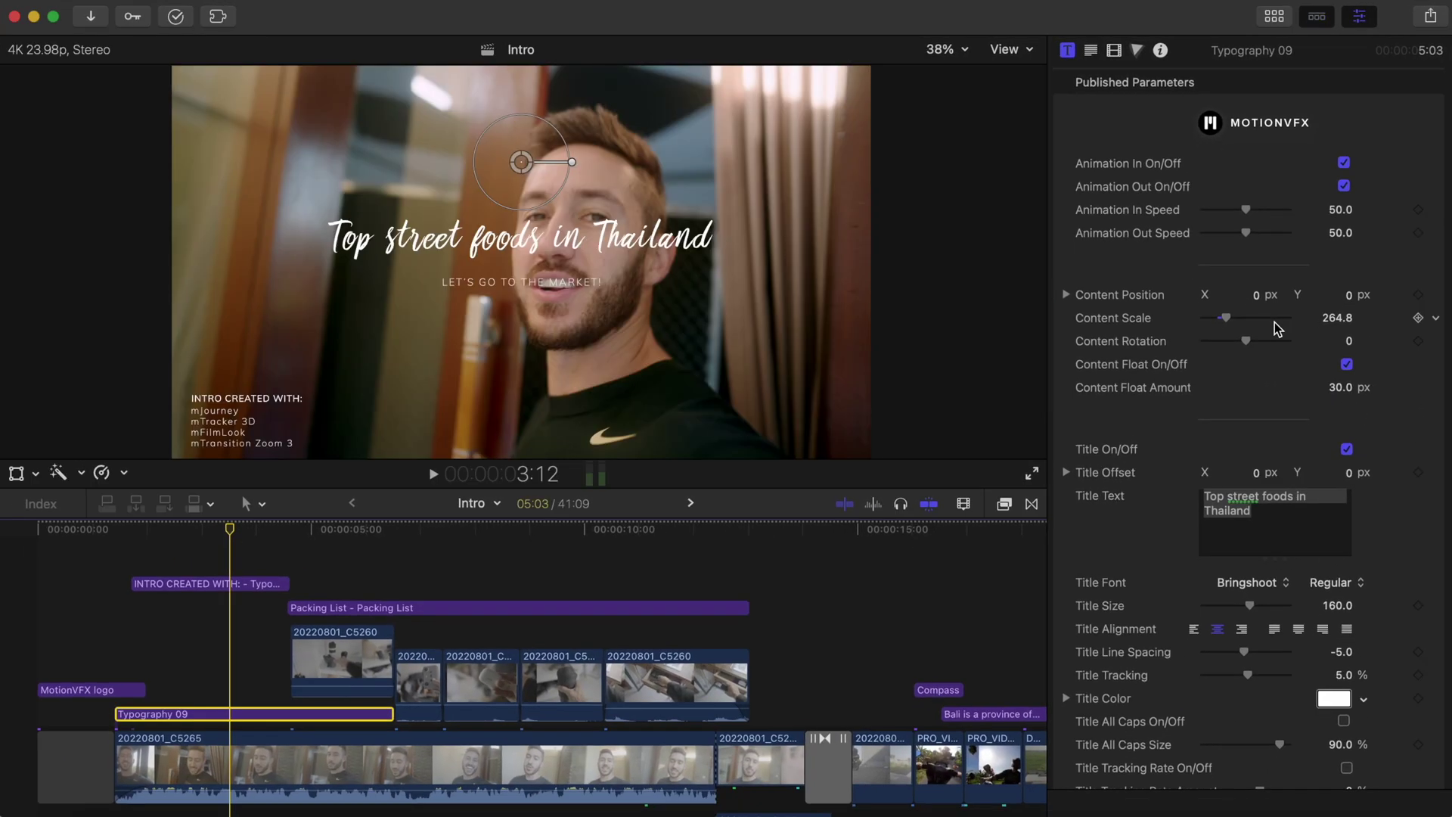
pyautogui.scroll(-2, 1224, 411)
pyautogui.click(1237, 649)
pyautogui.moveTo(1283, 463); pyautogui.dragTo(1045, 426)
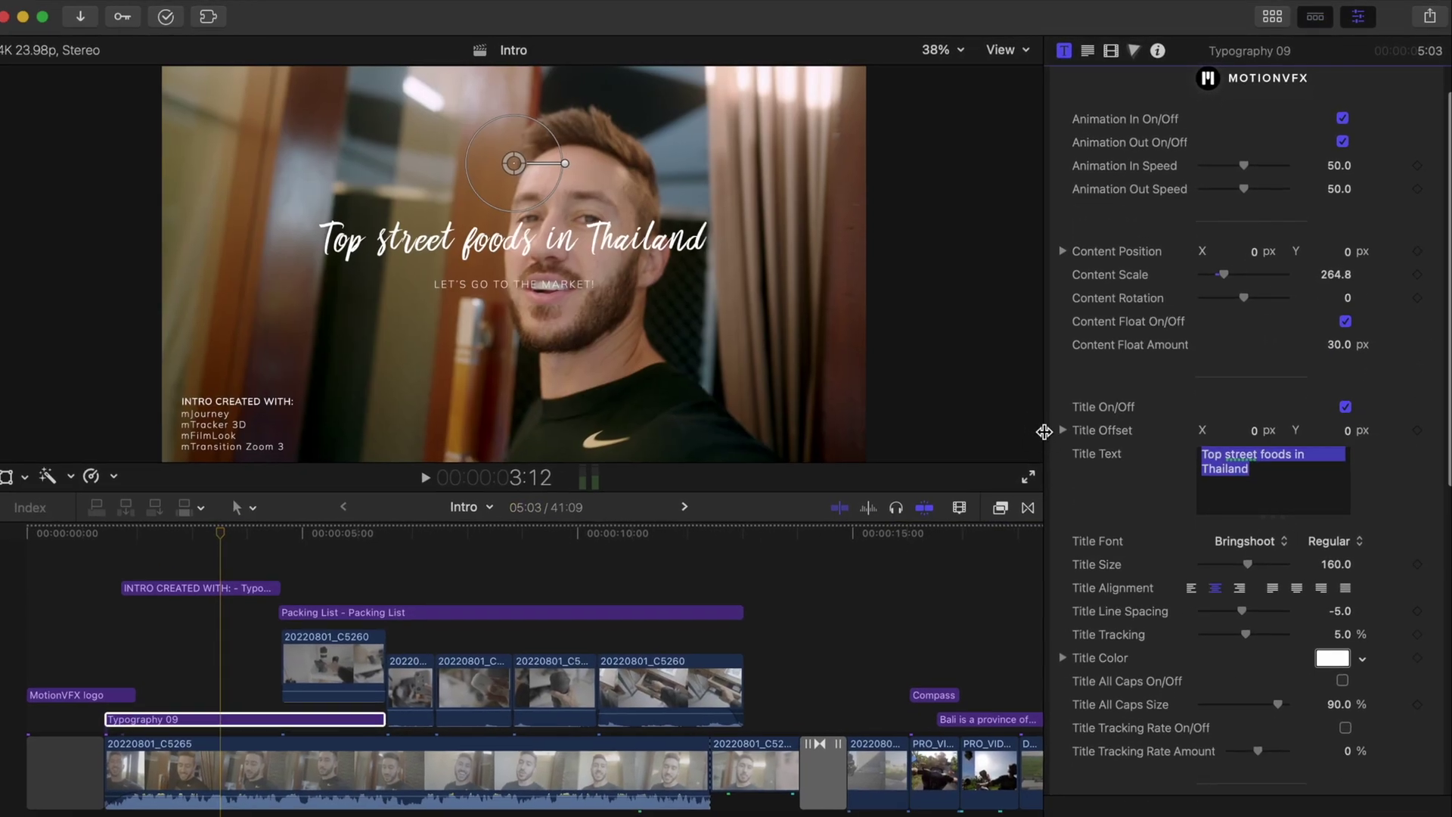
pyautogui.press('BackSpace')
pyautogui.write('Journey to Pig Stone Beach')
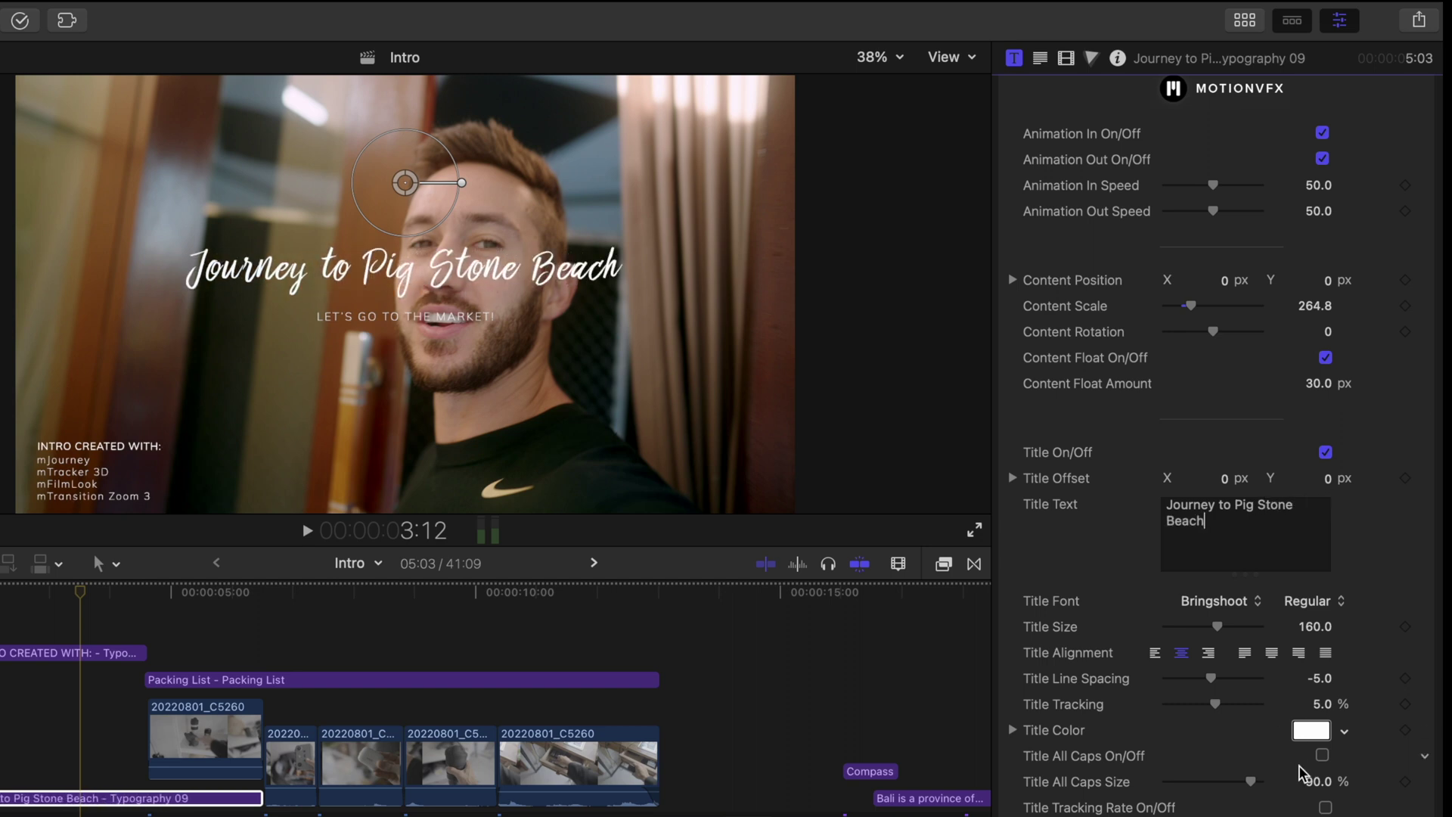
# Edit the subtitle to read 'BALI, INDONESIA' and adjust Subtitle Tracking.
pyautogui.scroll(-5, 1299, 772)
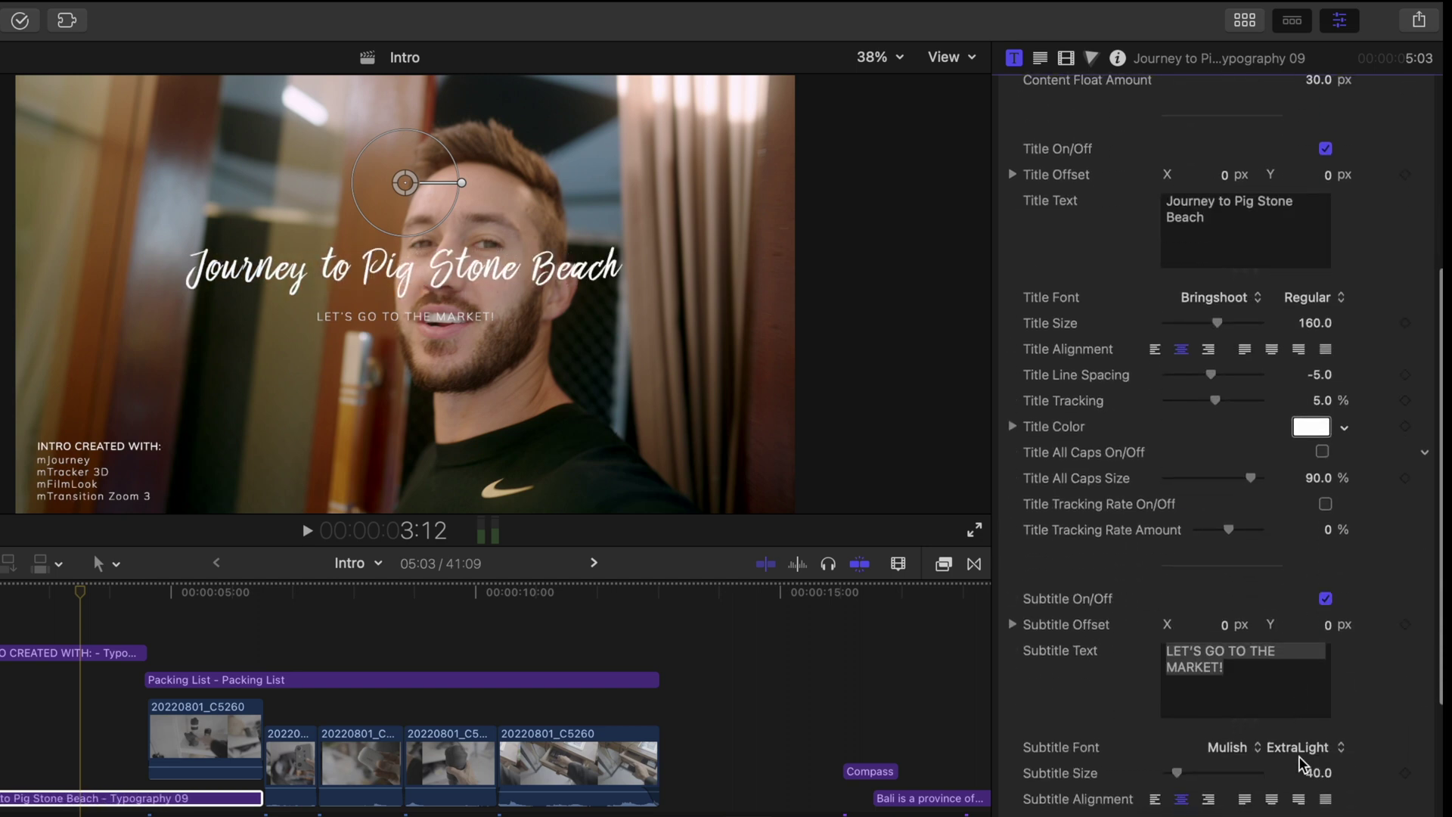
pyautogui.moveTo(1241, 671); pyautogui.dragTo(1166, 649)
pyautogui.write('BALI, INDONESIA')
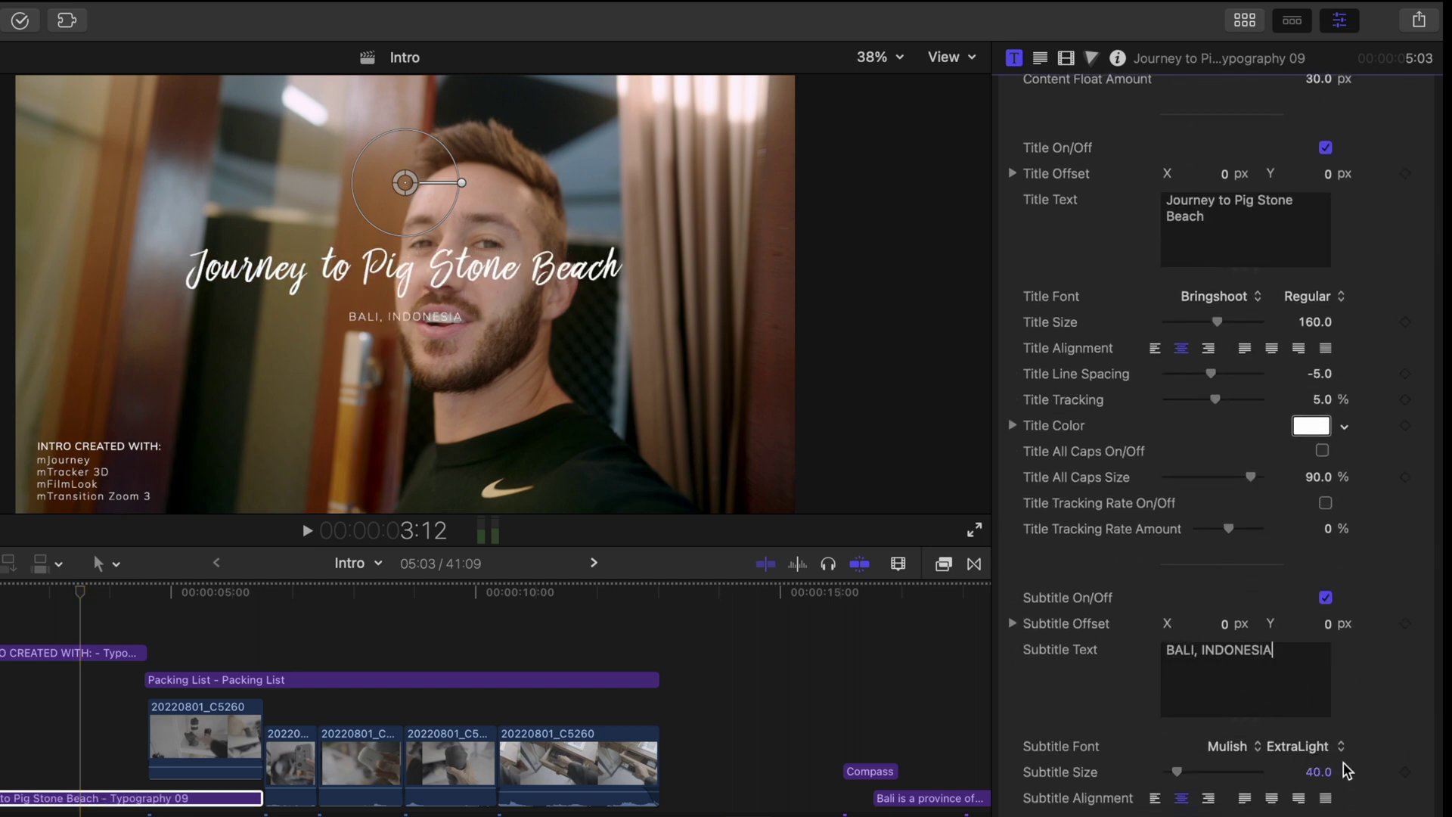
pyautogui.scroll(-1, 1286, 756)
pyautogui.click(1254, 745)
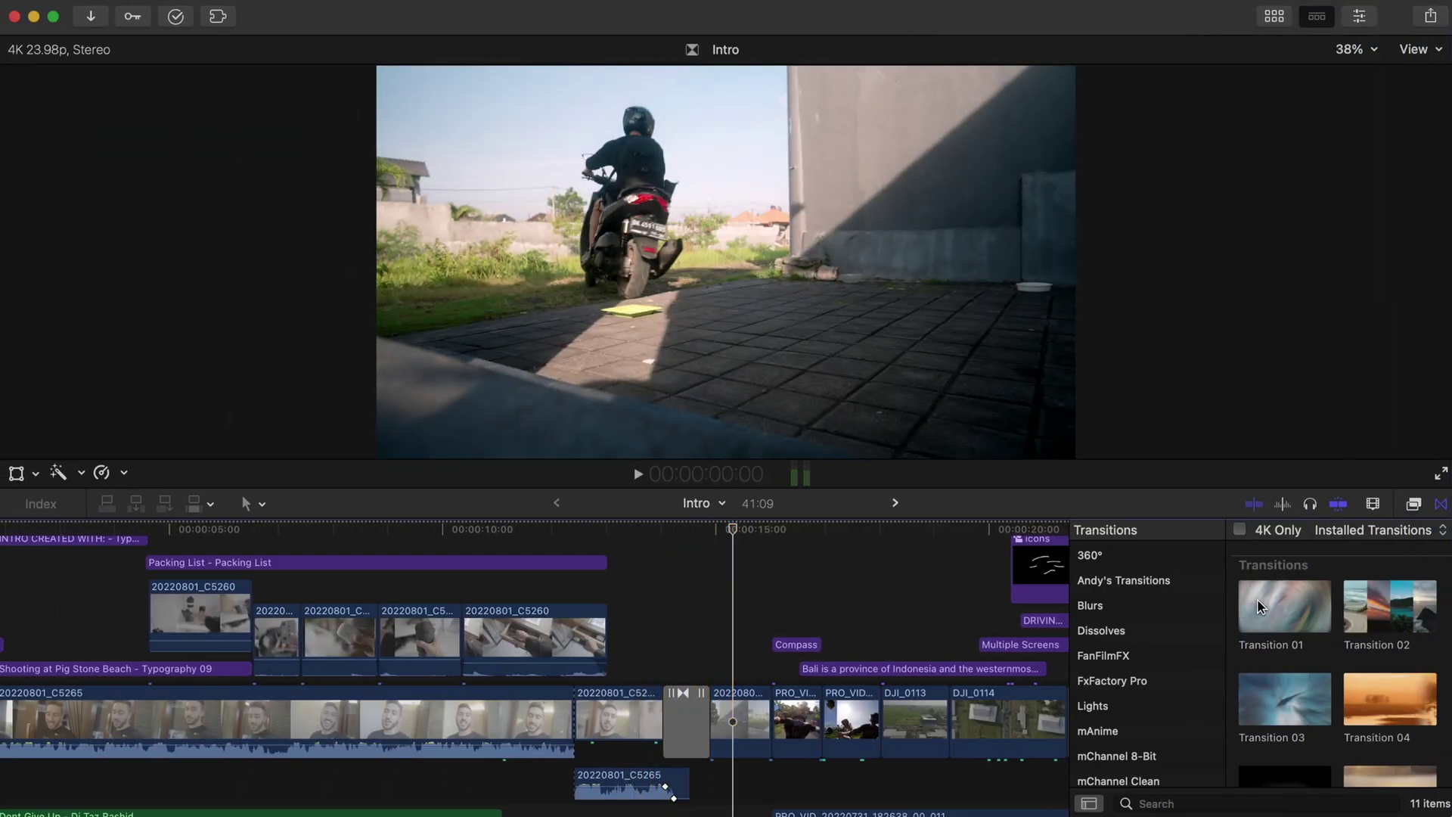
# Select Transition 01 and try a 6.37 rotation, then undo it back to 1.0.
pyautogui.moveTo(1260, 606)
pyautogui.click(685, 719)
pyautogui.click(1359, 16)
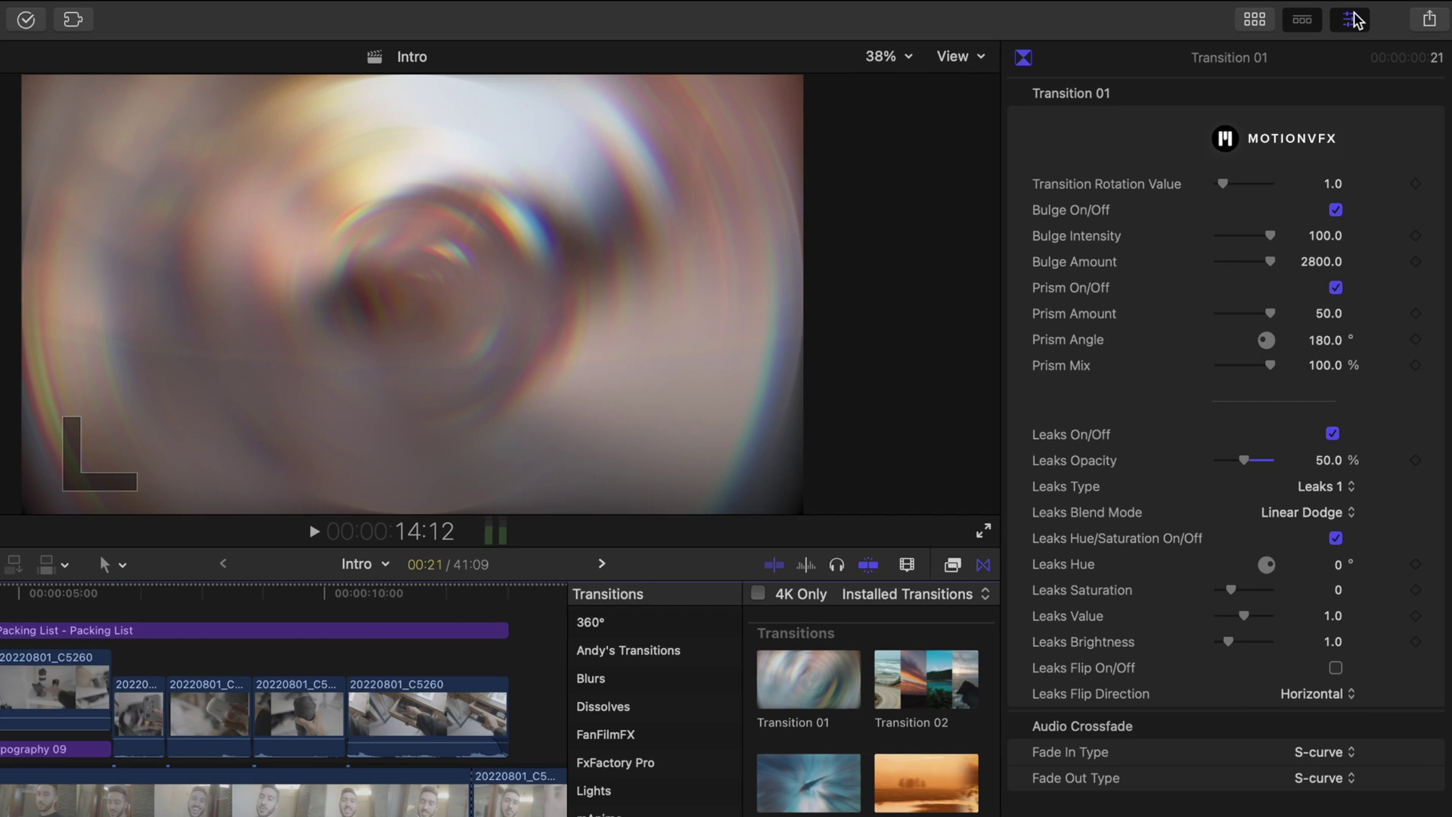
pyautogui.moveTo(1233, 184); pyautogui.dragTo(1251, 184)
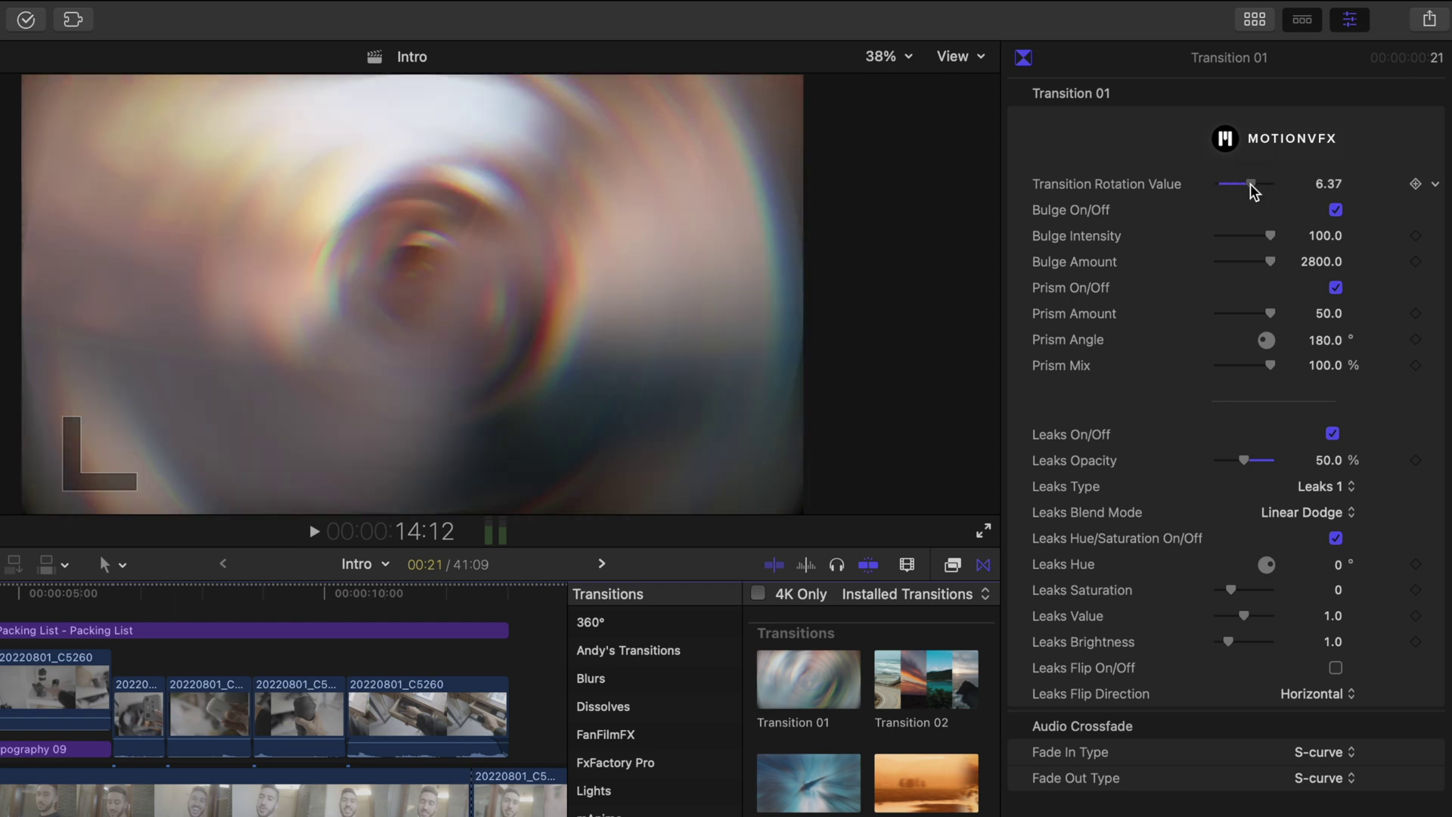
pyautogui.press('super+z')
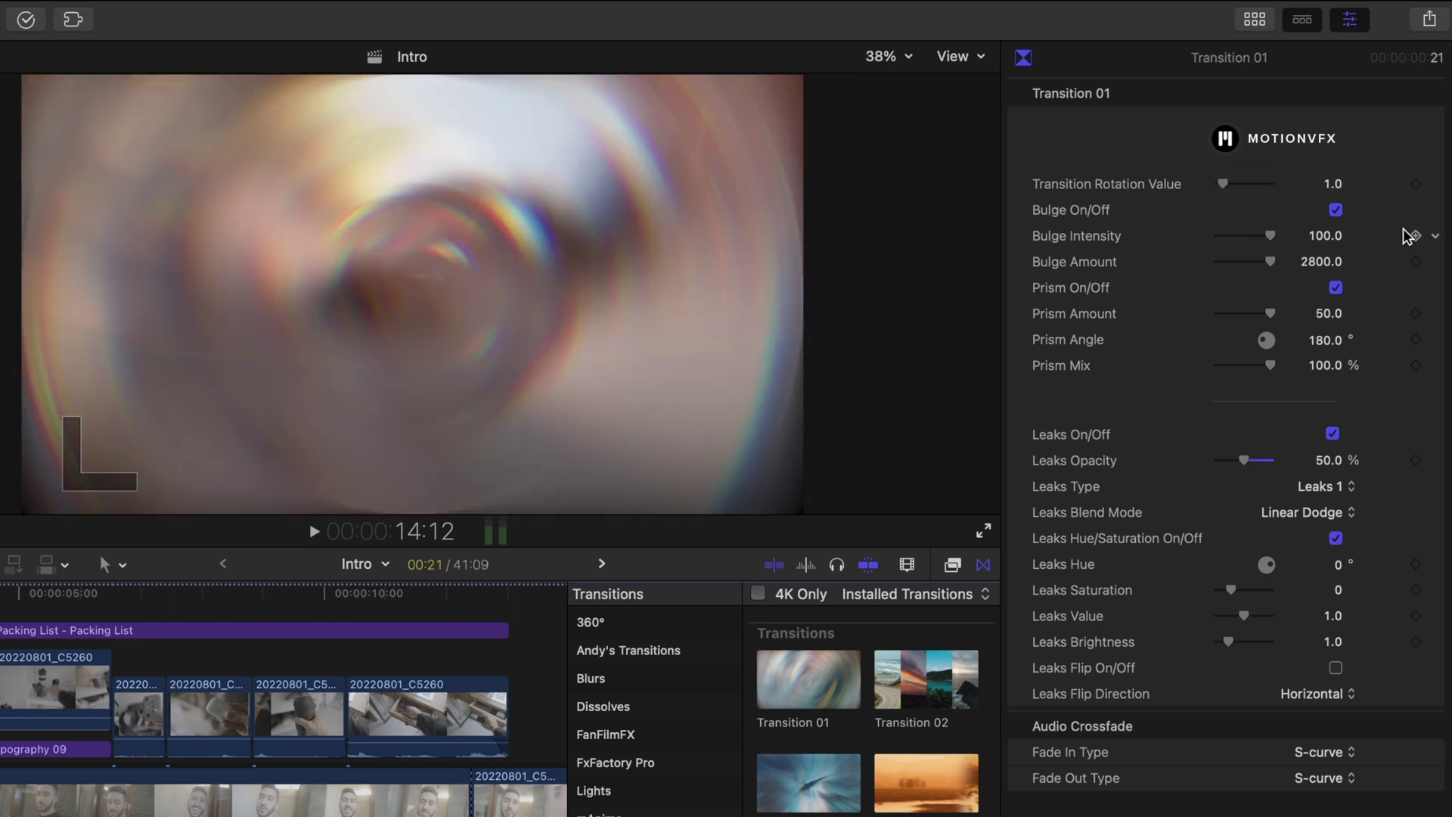
# Turn on Bulge, toggle Light Leaks off and back on, and preview the intro.
pyautogui.click(1336, 210)
pyautogui.click(1332, 434)
pyautogui.click(1333, 435)
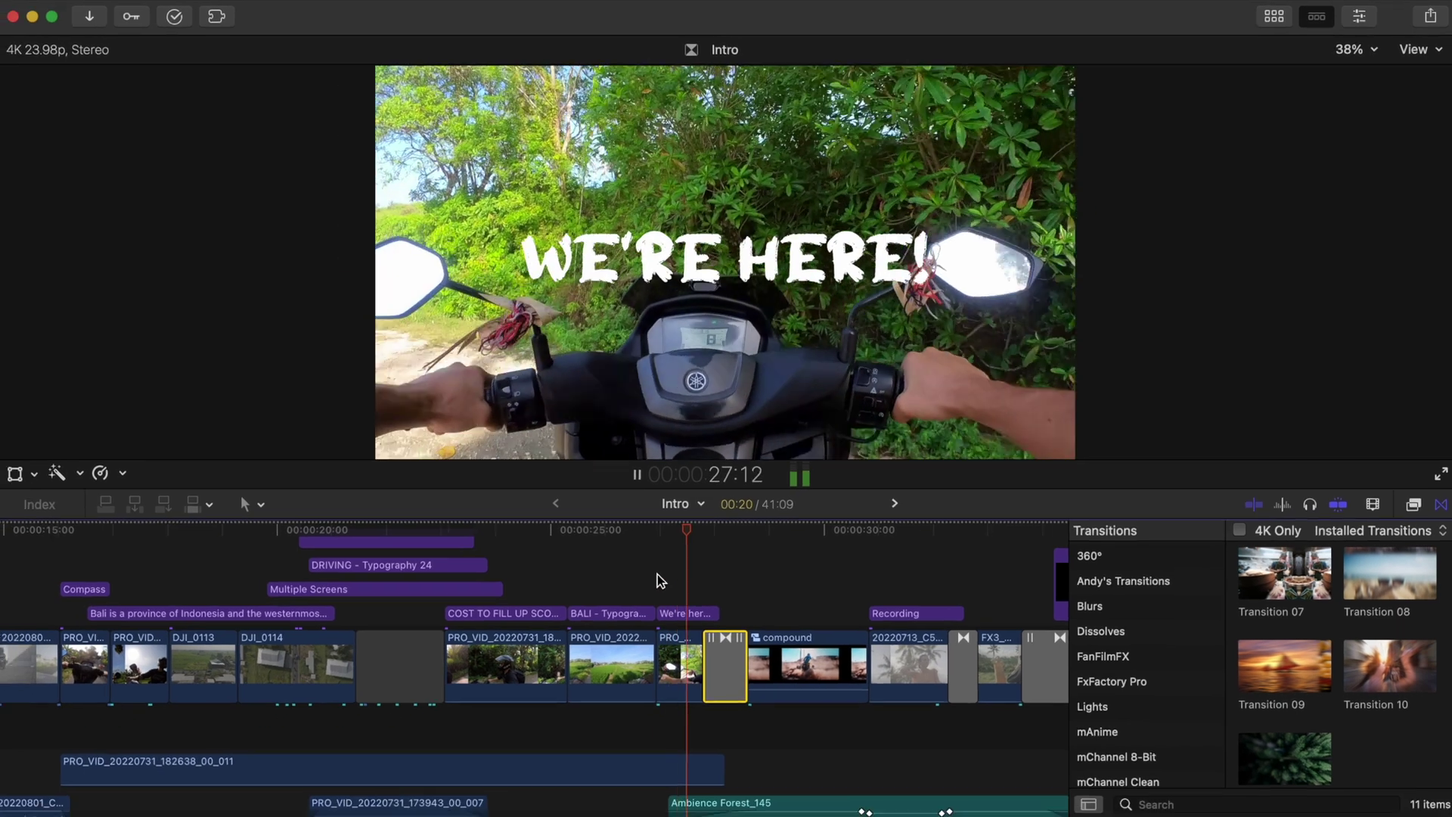
pyautogui.press('space')
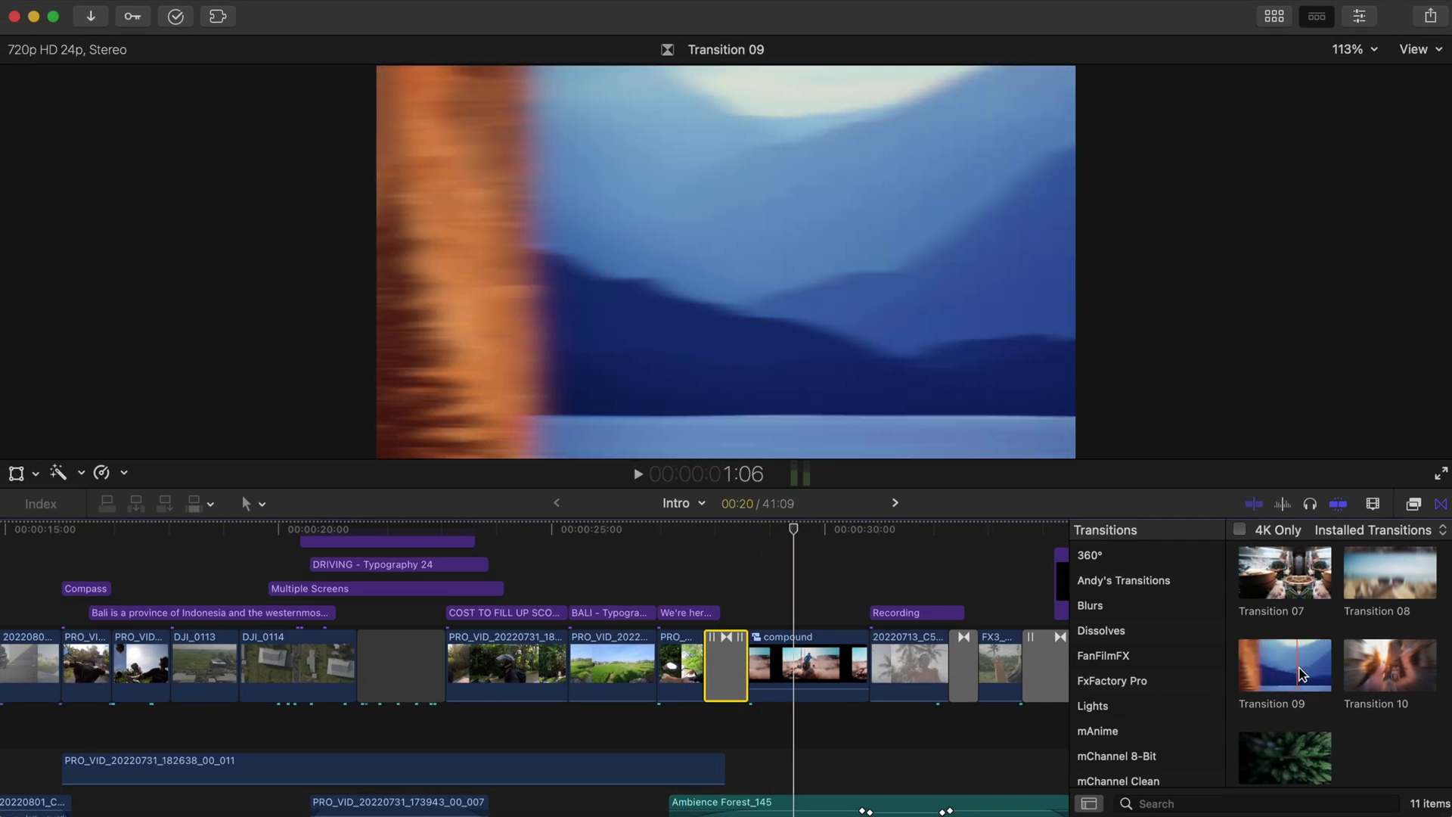
pyautogui.press('space')
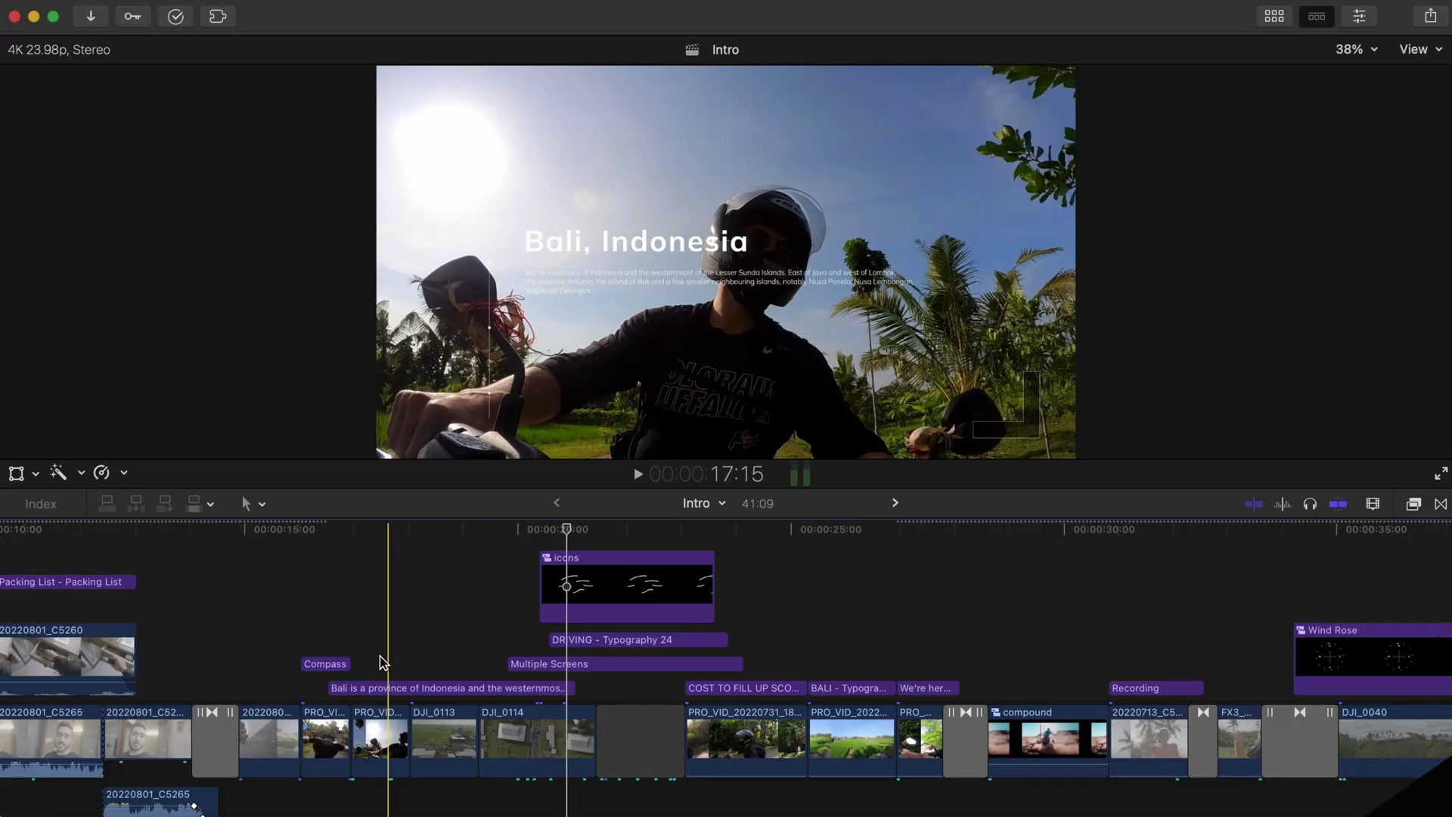
# Play from about 16 seconds and park the playhead just before 22:04.
pyautogui.click(328, 649)
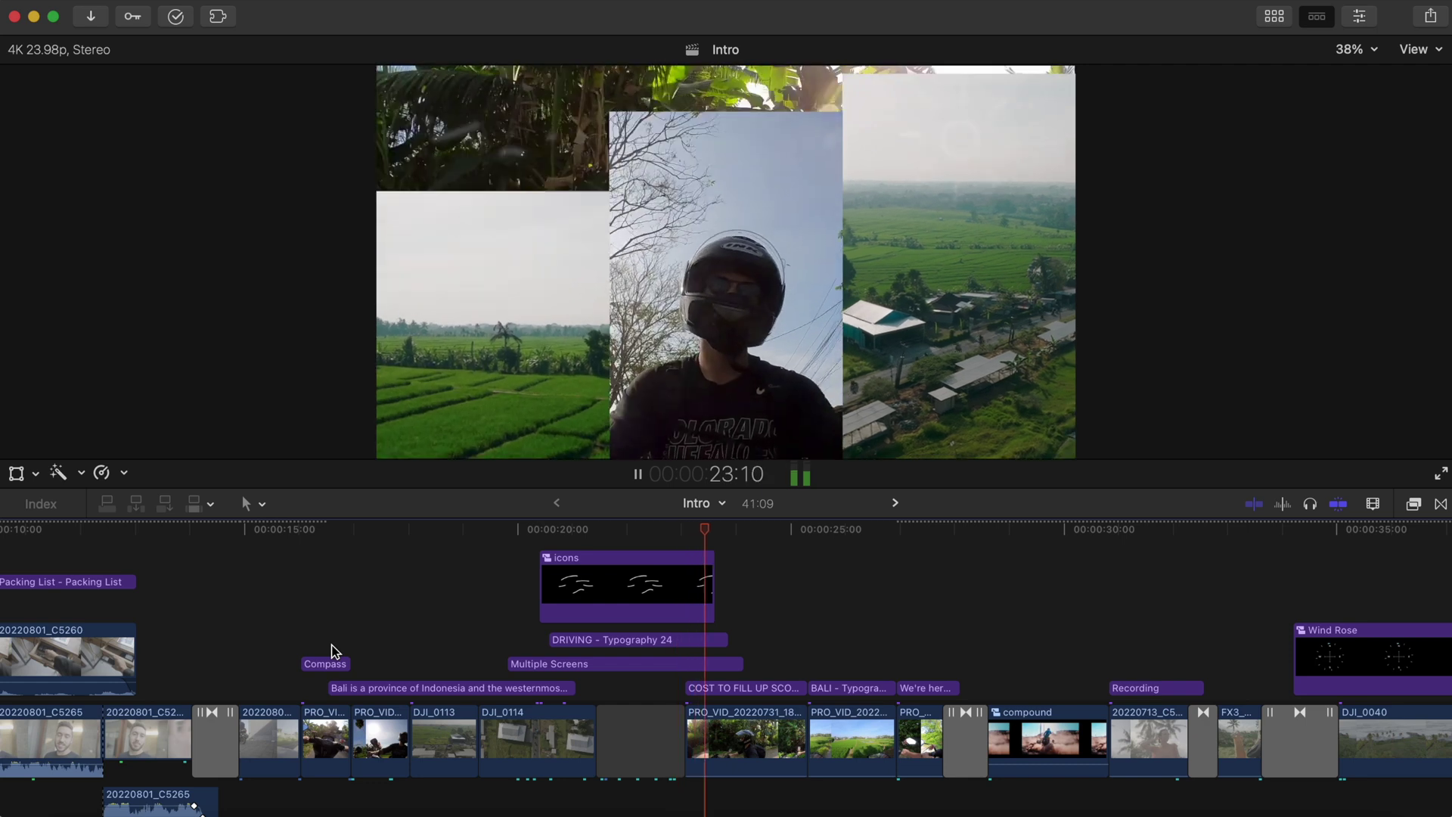
pyautogui.press('space')
pyautogui.click(635, 526)
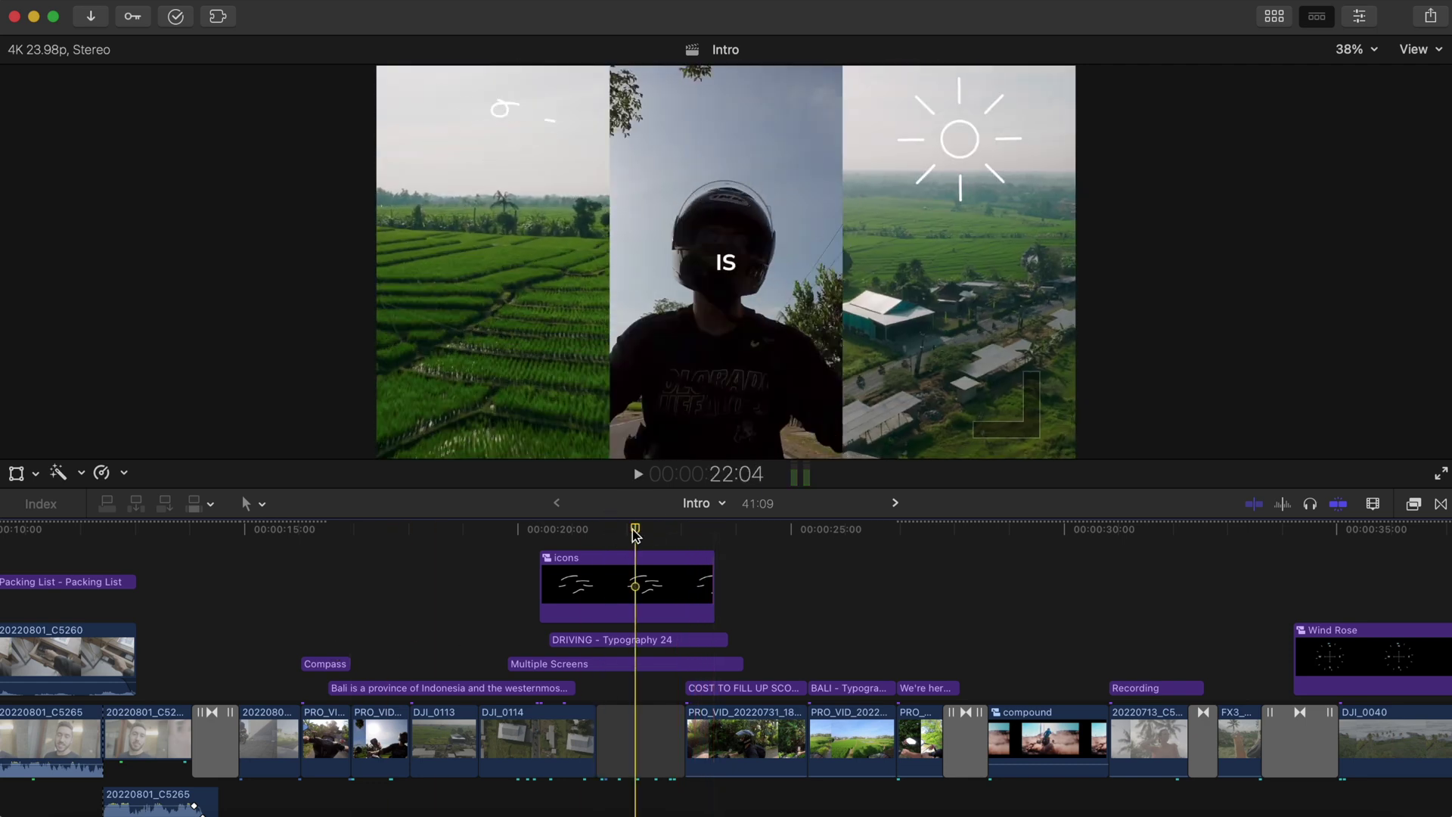
pyautogui.press('Left')
pyautogui.press('Left')
pyautogui.press('Left')
pyautogui.press('Left')
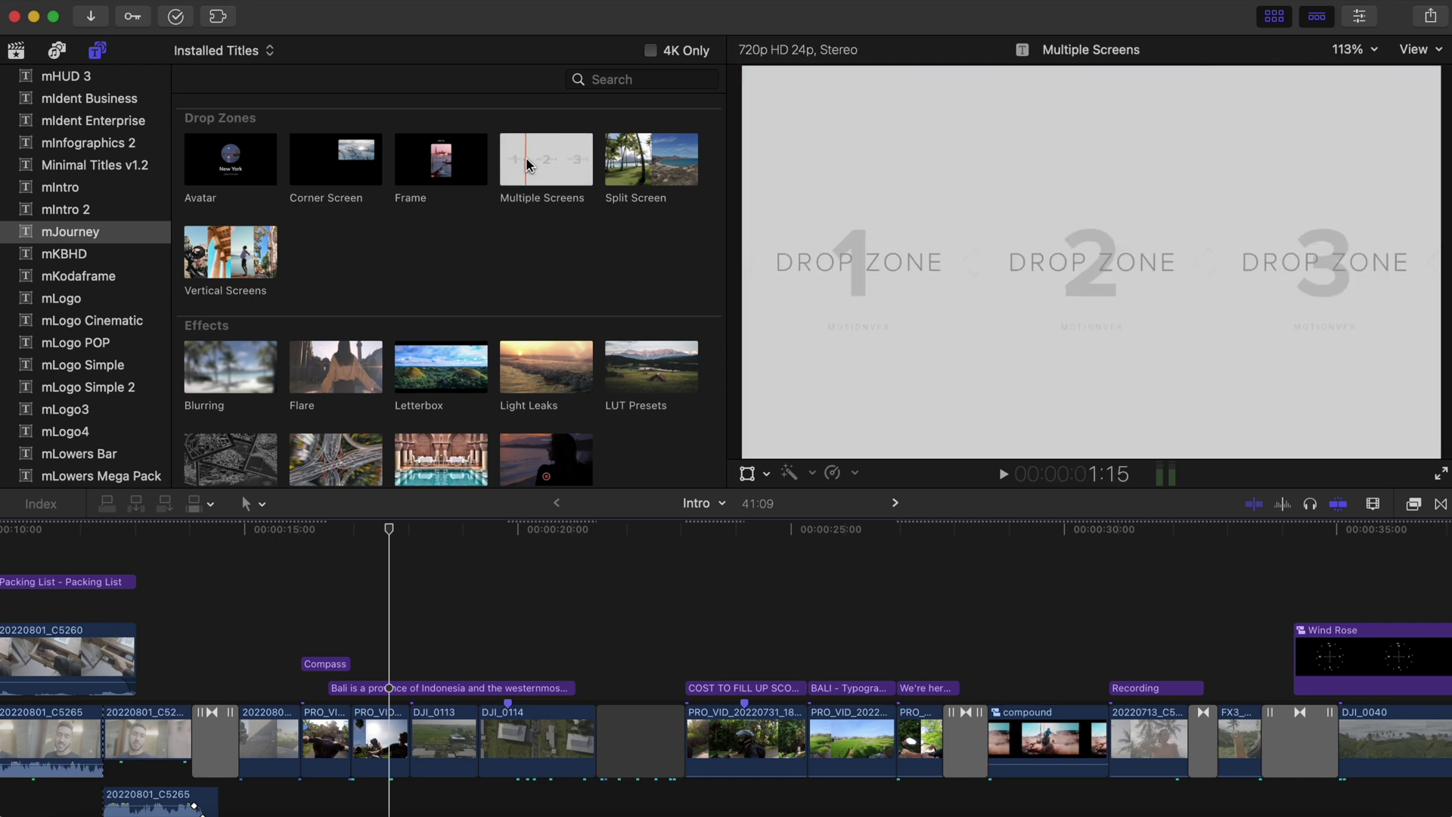
# Add the Multiple Screens title to the timeline, trimming its end to the playhead.
pyautogui.moveTo(534, 165); pyautogui.dragTo(509, 662)
pyautogui.press('alt')
pyautogui.hotkey('alt', ']')
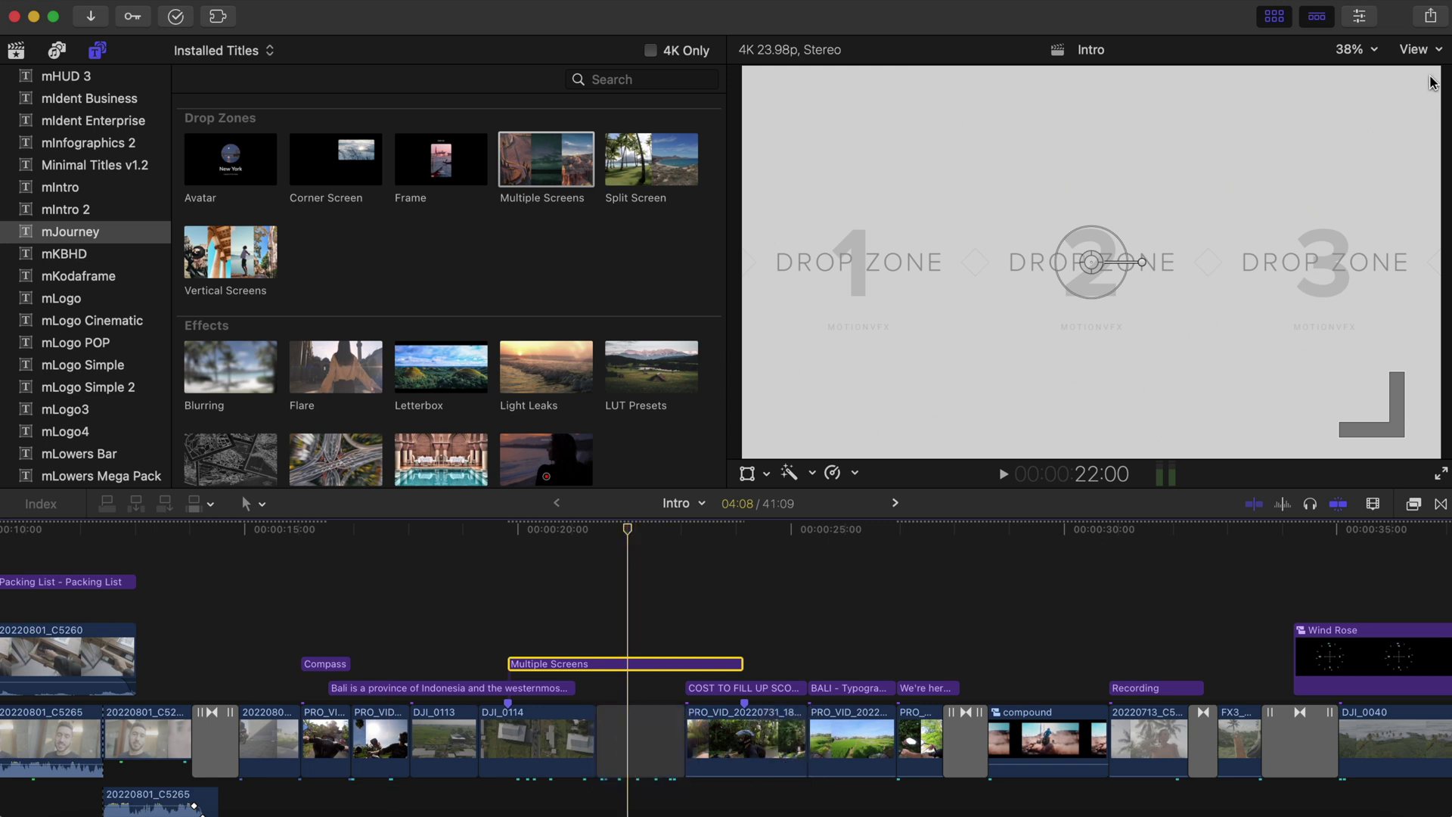
pyautogui.click(1360, 15)
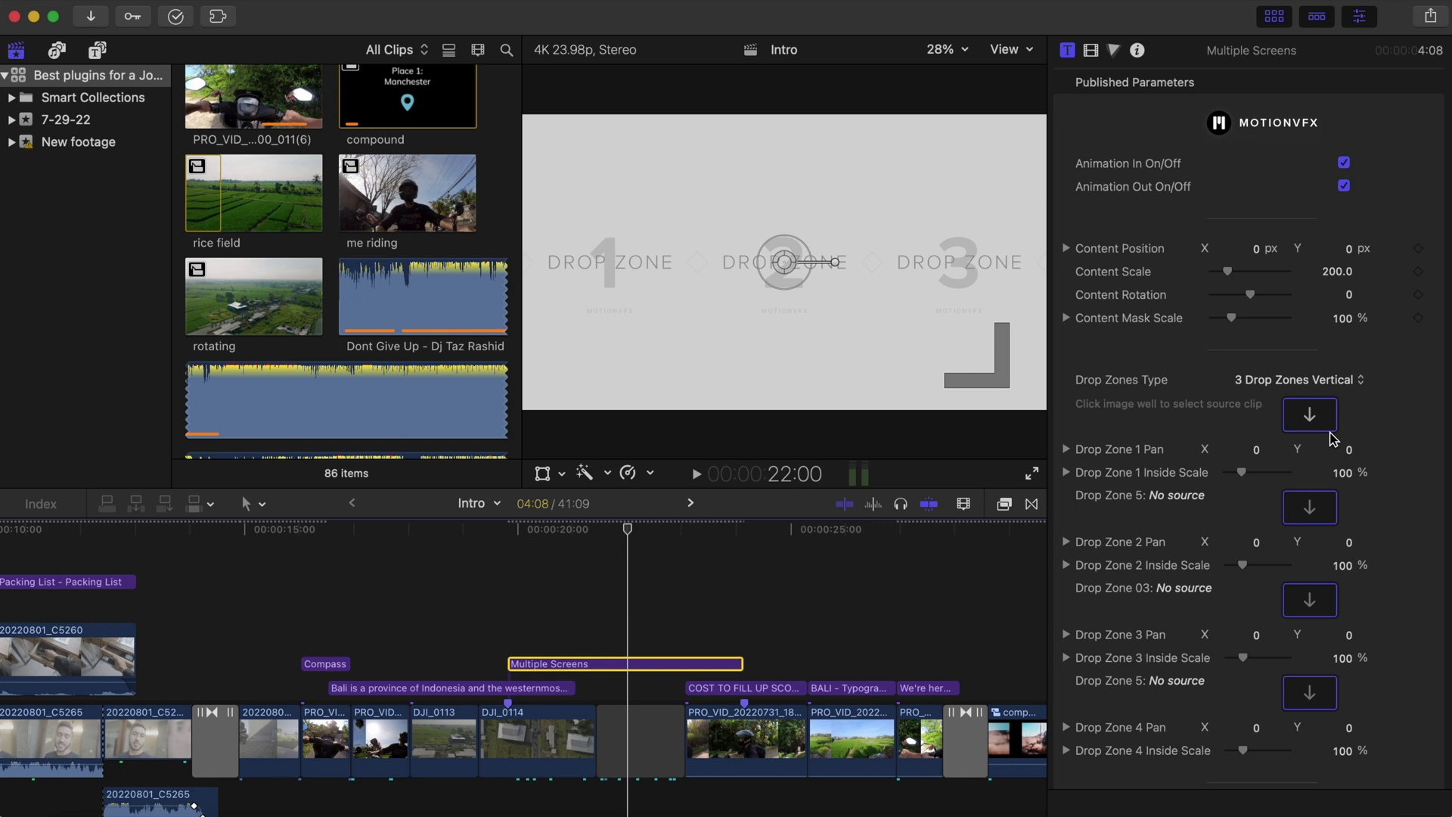
# Apply the rice field clip to the first drop zone.
pyautogui.click(1315, 418)
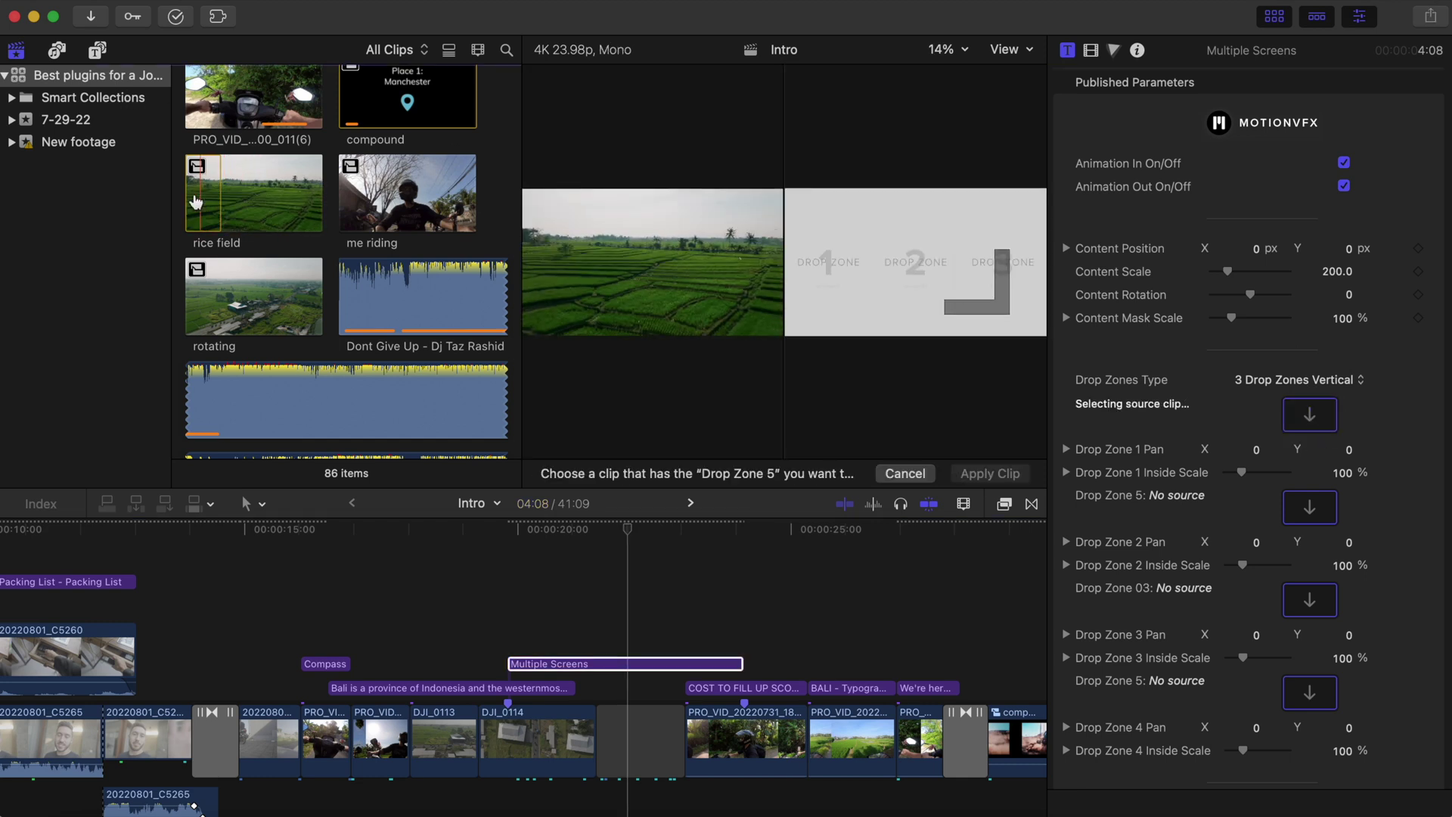
pyautogui.click(196, 202)
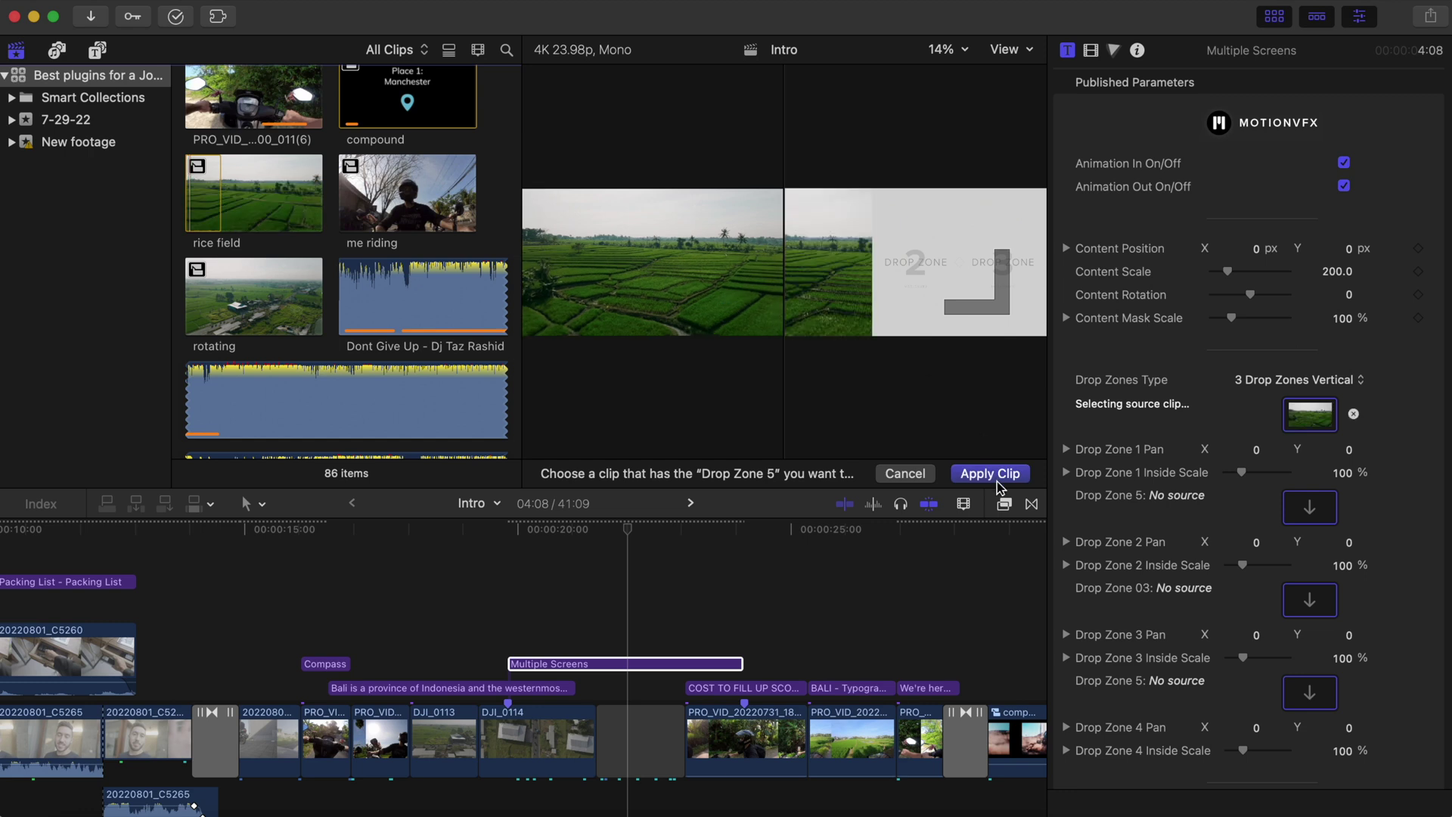
pyautogui.click(991, 474)
pyautogui.click(612, 663)
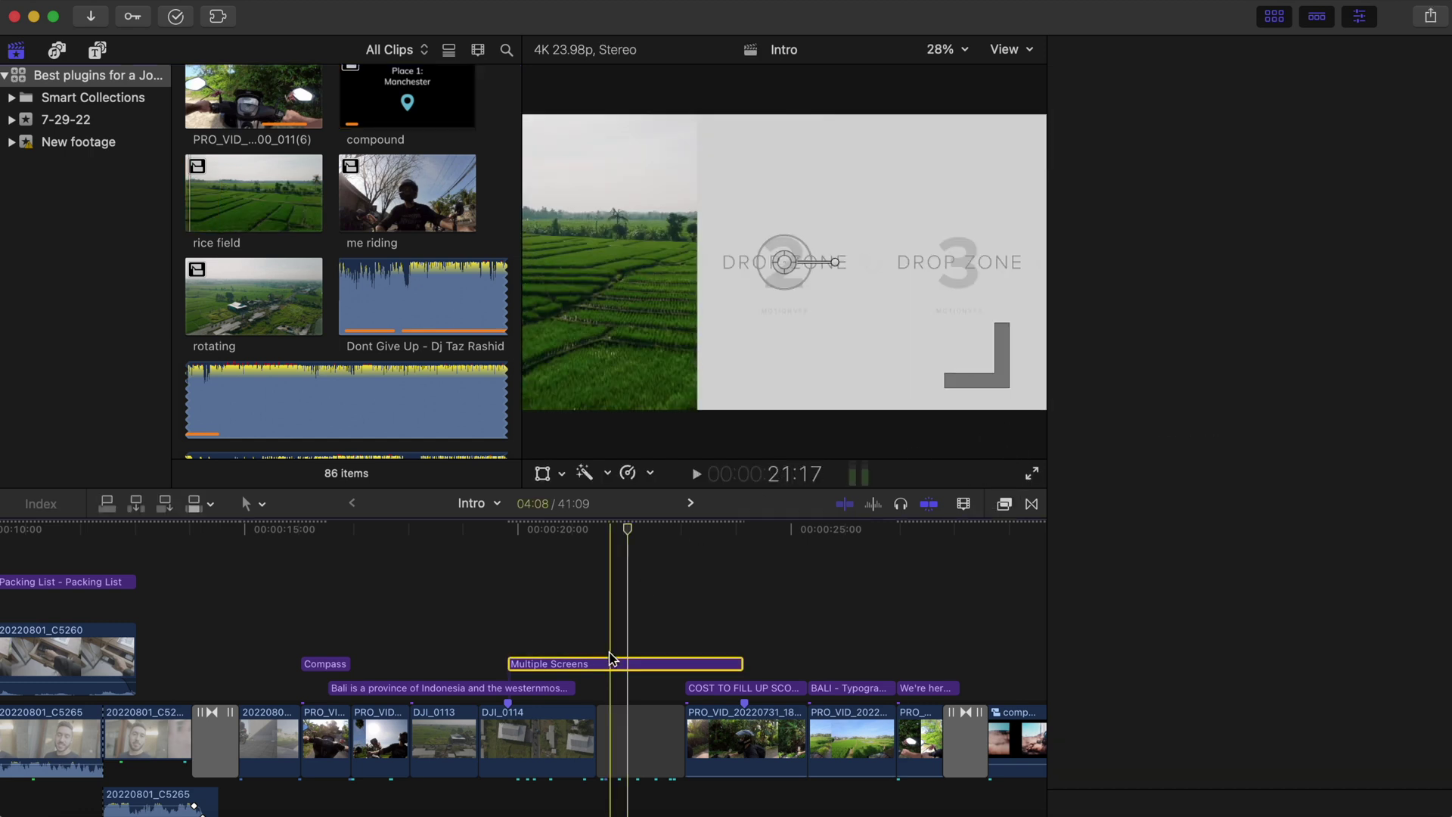
# Apply the me riding and rotating clips to the second and third drop zones.
pyautogui.click(1309, 508)
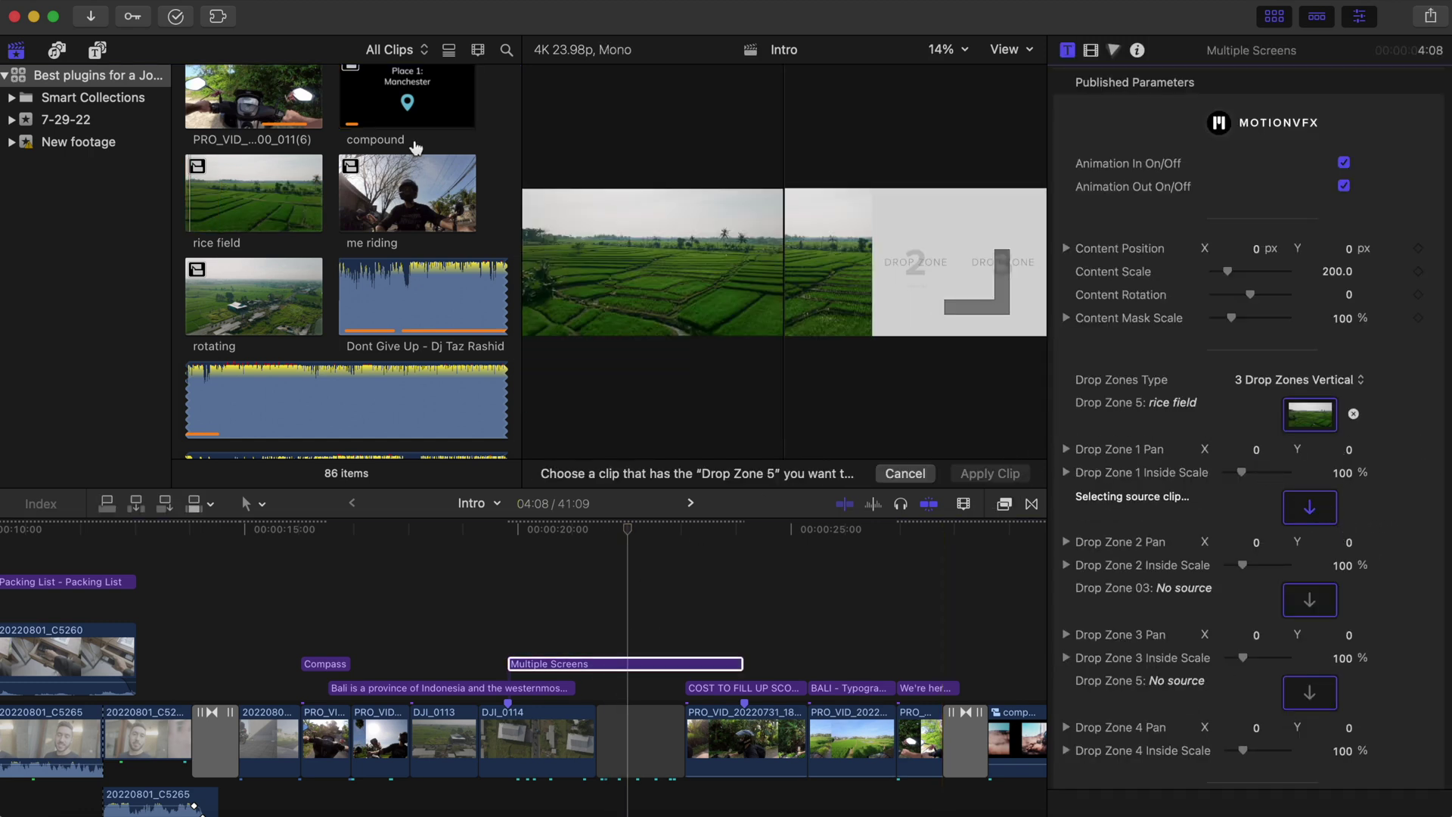
pyautogui.click(377, 200)
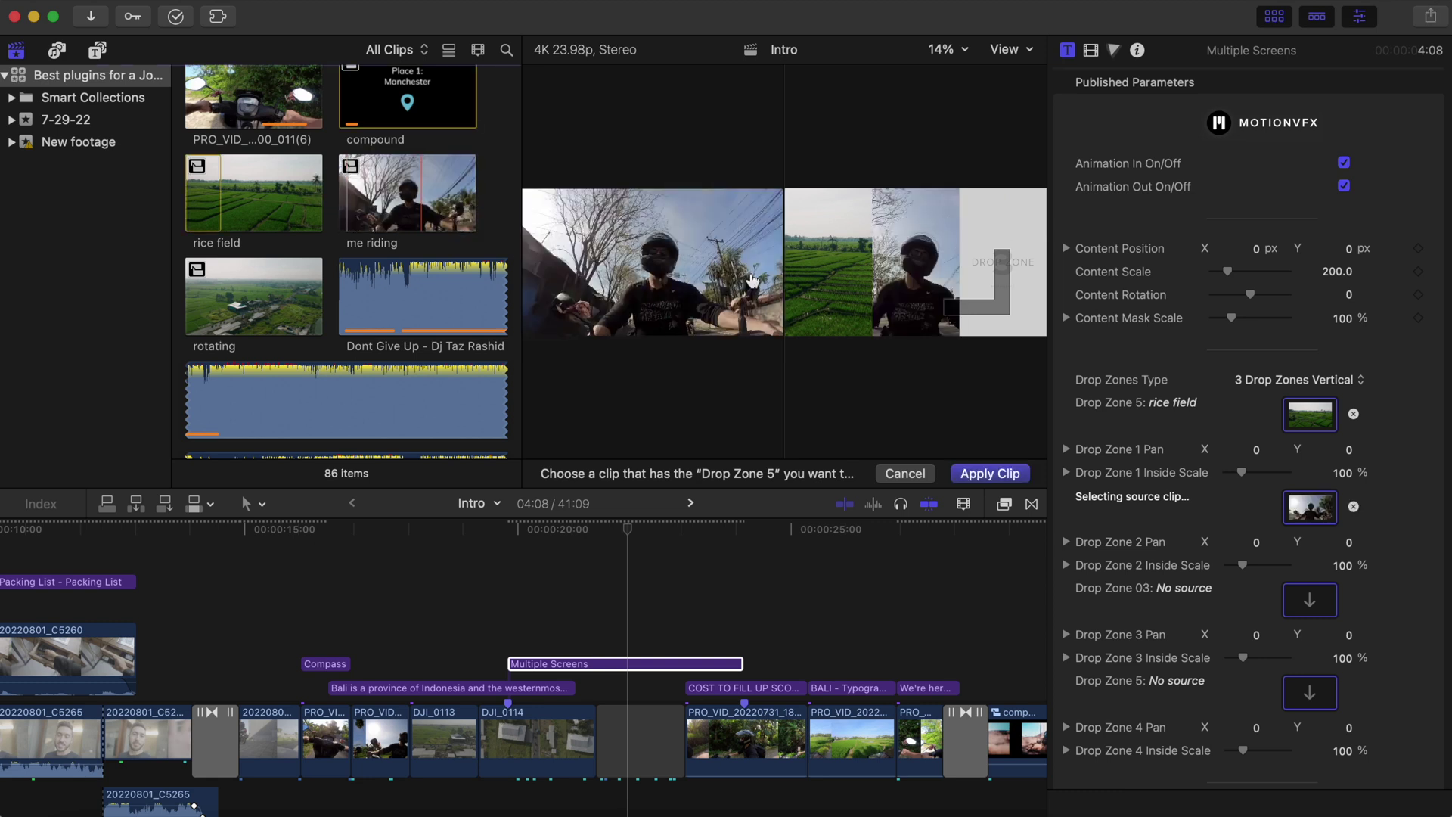
pyautogui.click(984, 475)
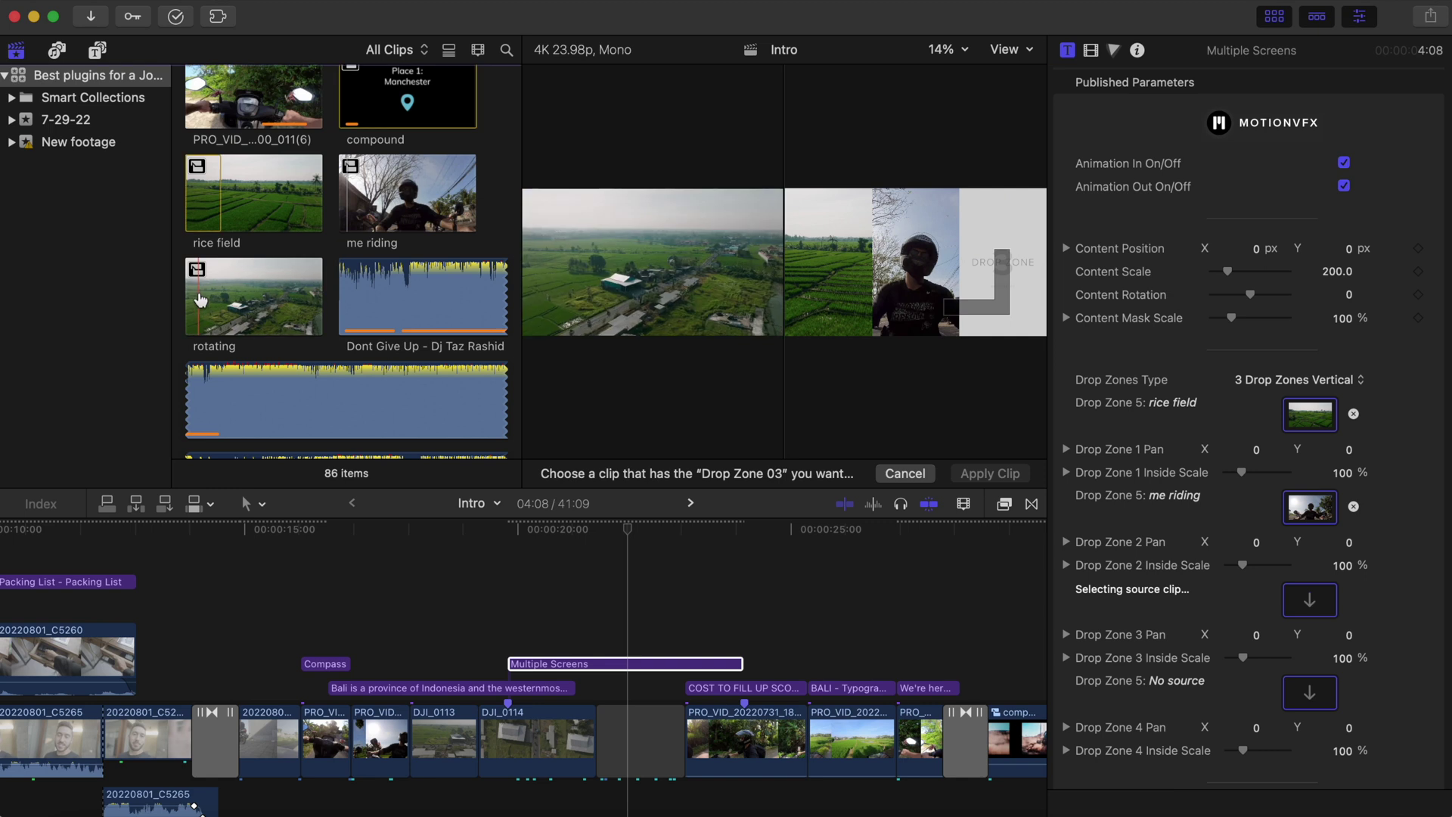
pyautogui.click(204, 297)
pyautogui.click(985, 474)
pyautogui.click(1360, 16)
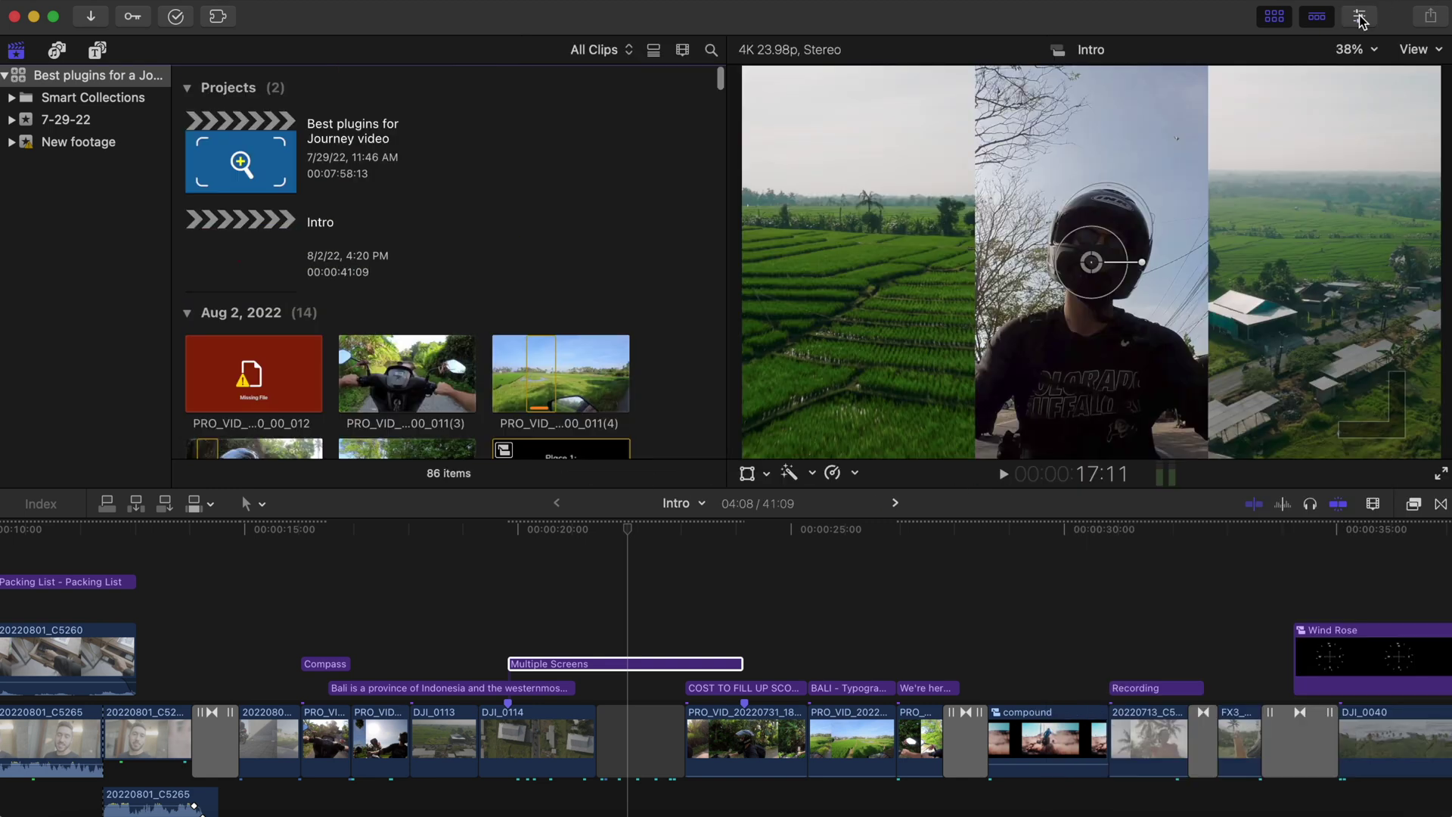
# Preview the drop-zone sequence, then scroll the mJourney titles down to Routes.
pyautogui.click(1274, 16)
pyautogui.press('space')
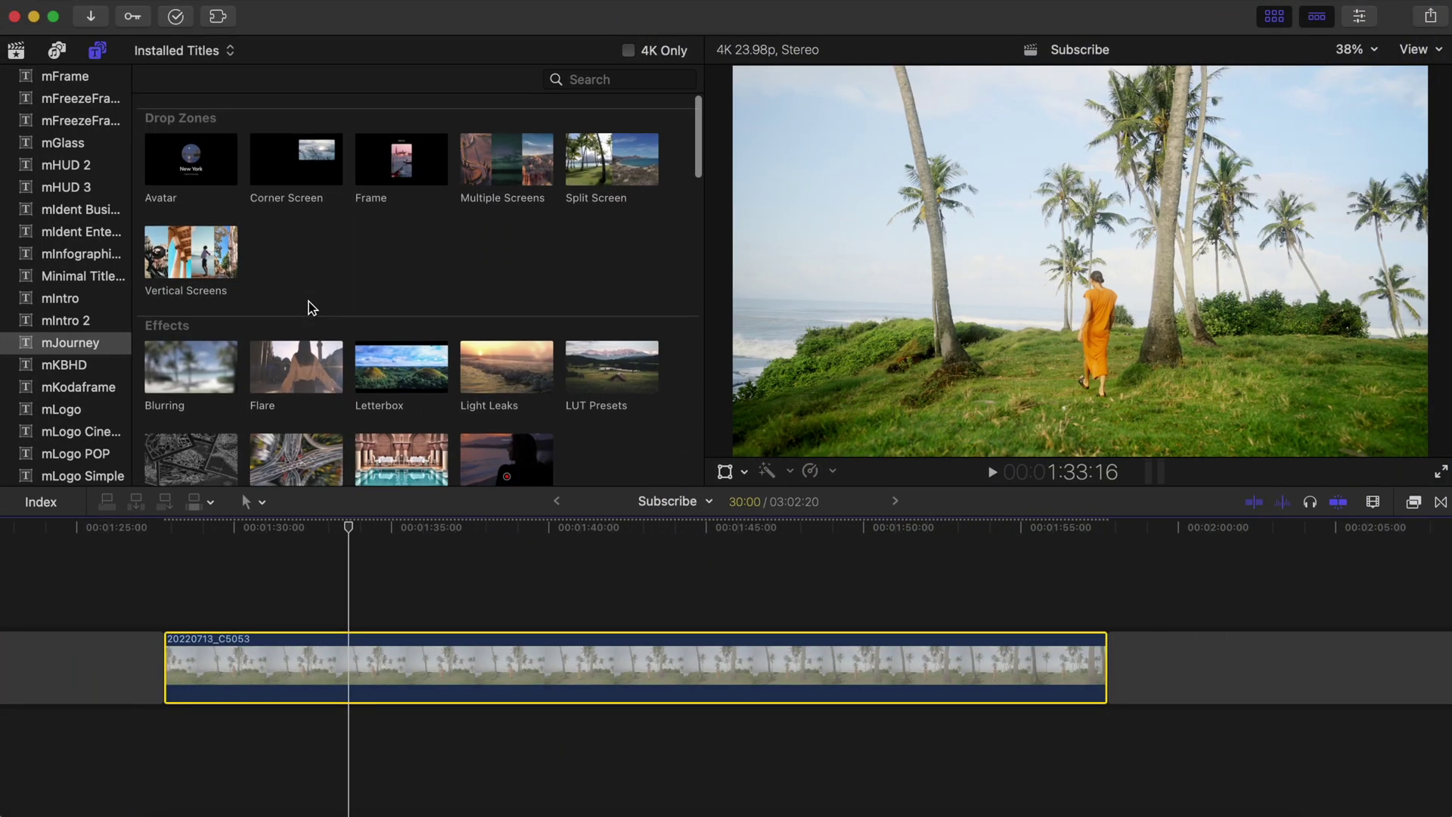
pyautogui.scroll(-15, 308, 307)
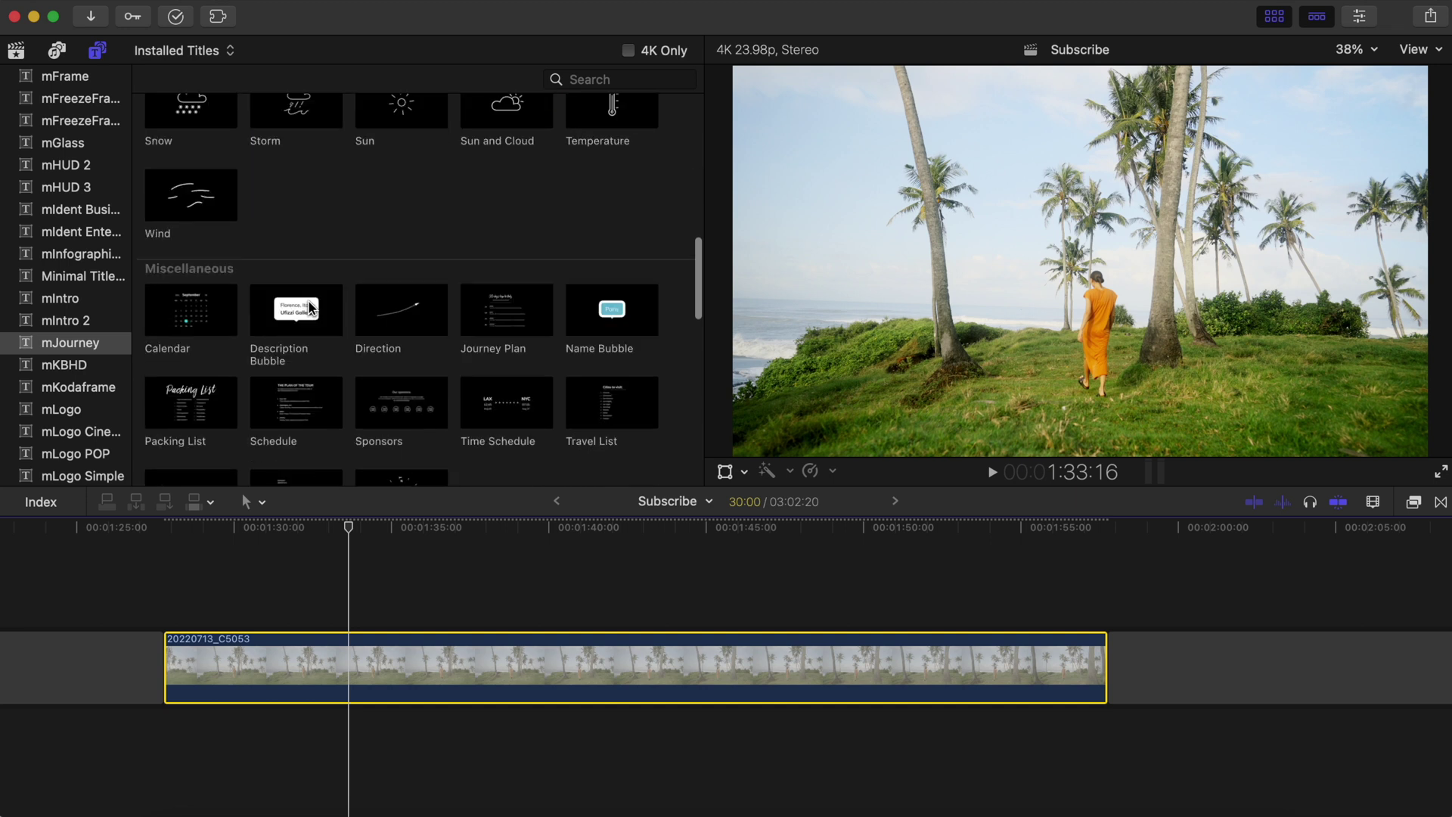
pyautogui.scroll(-2, 308, 301)
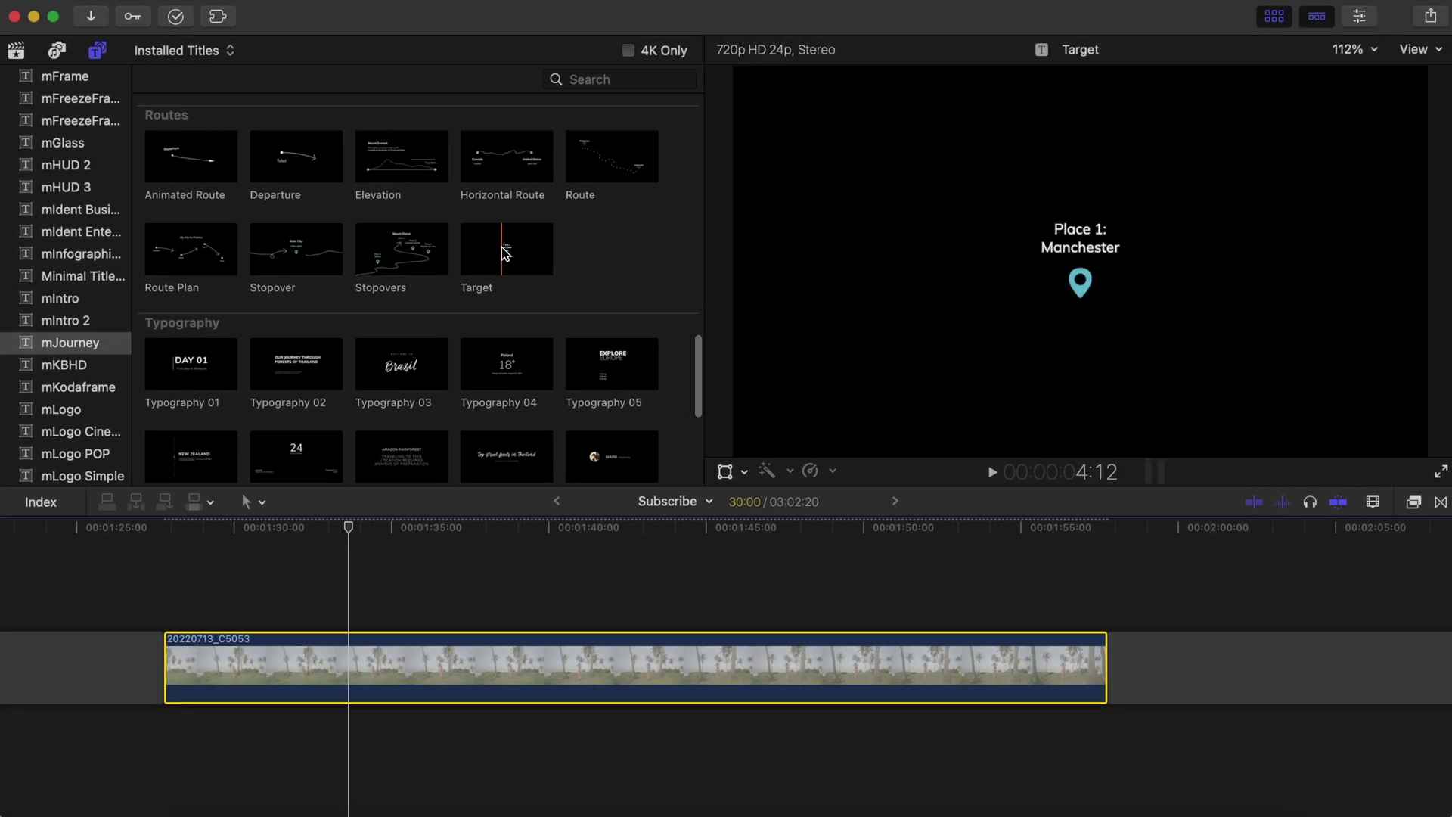
# Place the Target title above the beach clip, sliding it later along the clip.
pyautogui.moveTo(505, 254); pyautogui.dragTo(201, 606)
pyautogui.moveTo(338, 610); pyautogui.dragTo(594, 605)
pyautogui.click(590, 533)
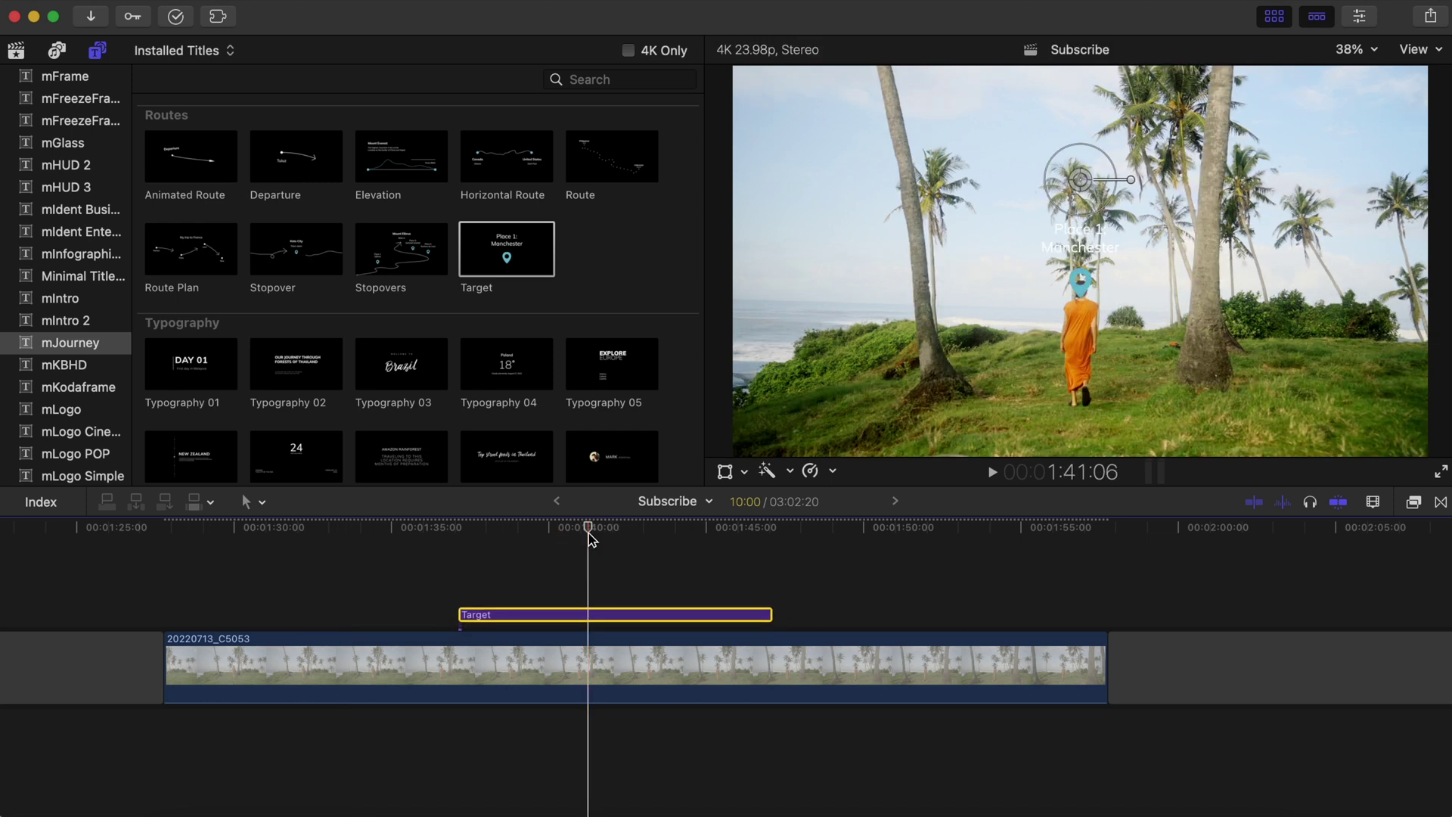
pyautogui.press('ctrl+super+1')
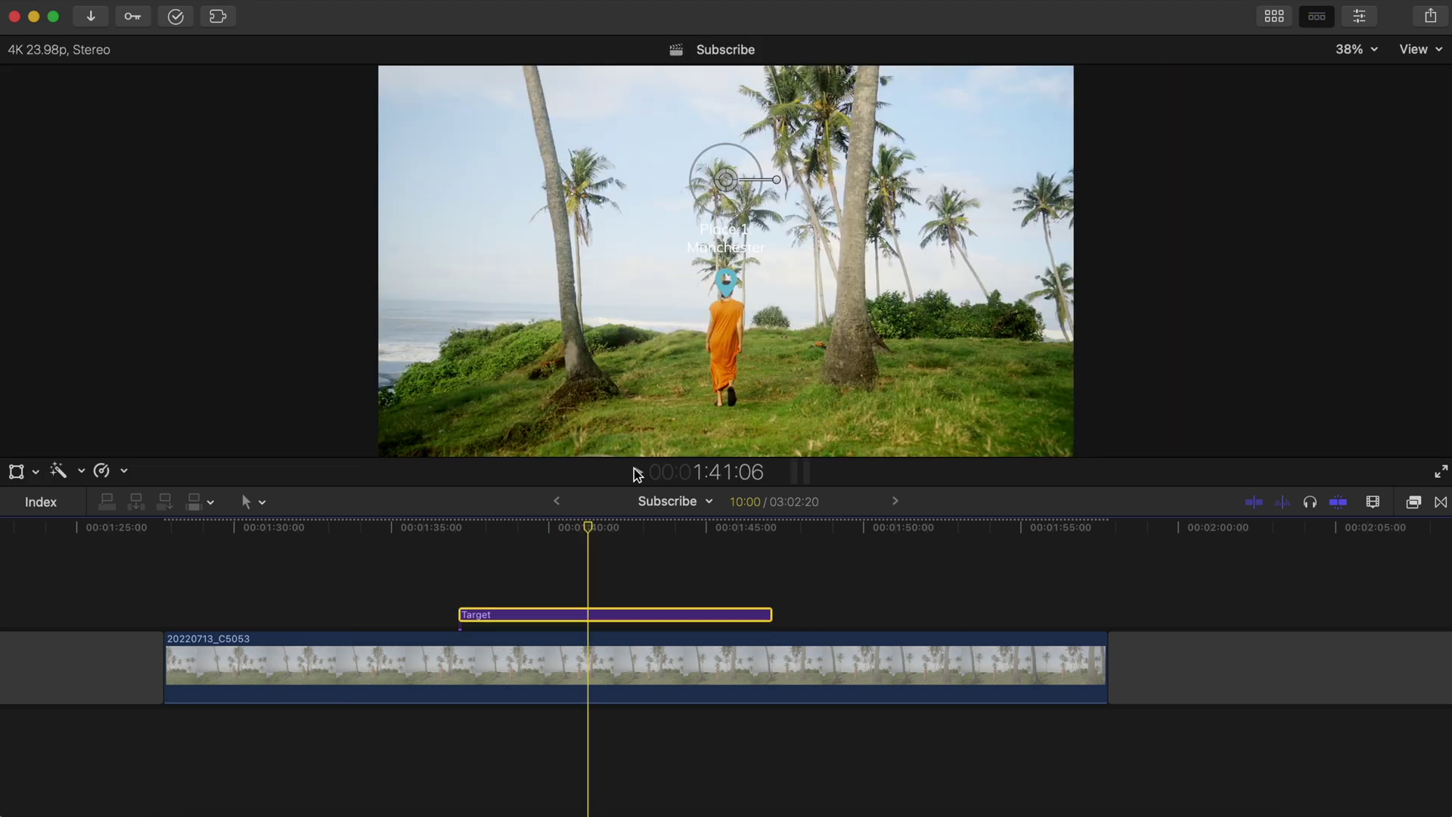
# Move the target marker, set its text to 'PIG STONE BEACH', size 168, sign scale 239%.
pyautogui.moveTo(732, 181); pyautogui.dragTo(926, 270)
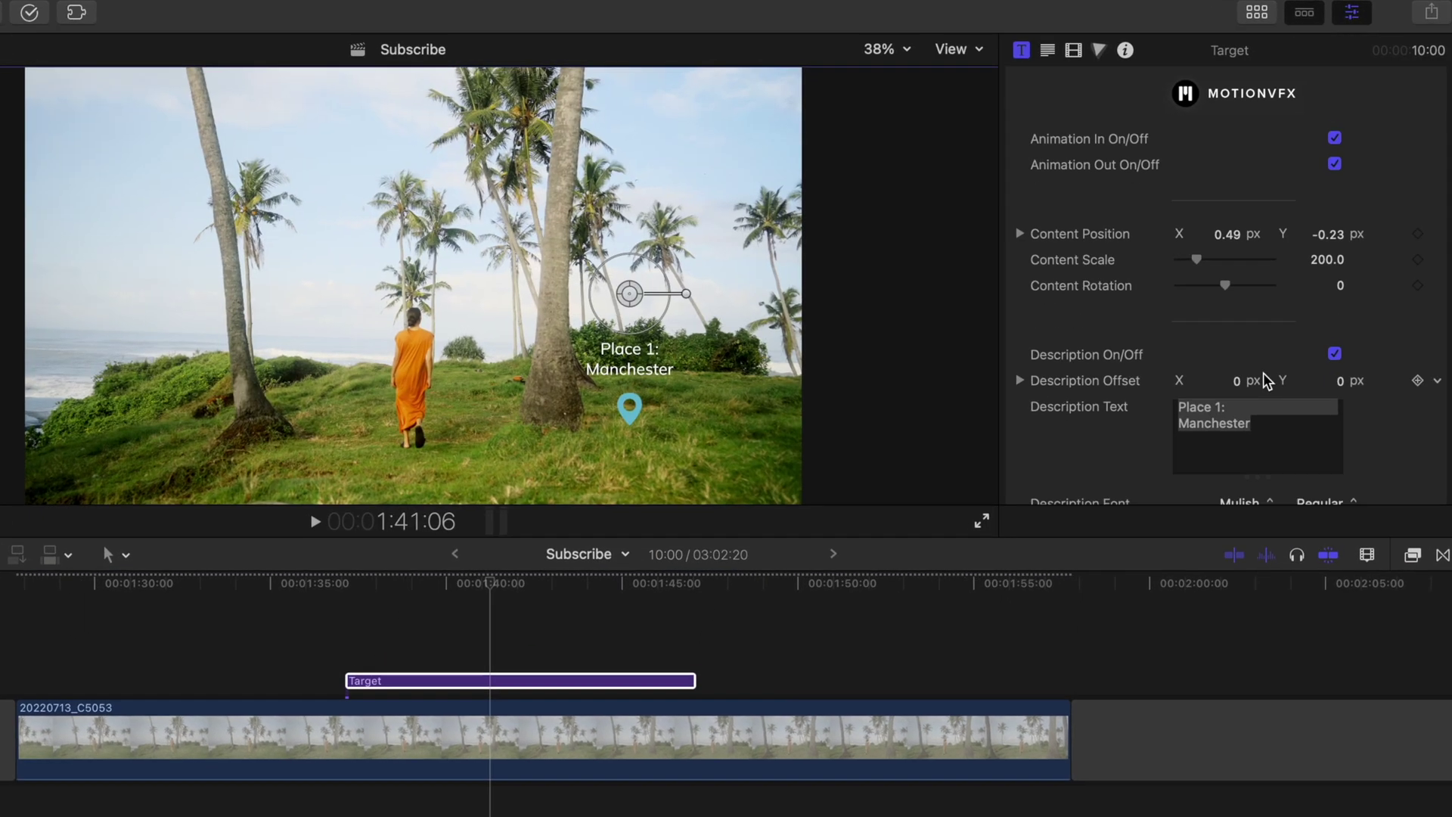
pyautogui.write('PIG STONE BEACH')
pyautogui.scroll(-3, 1144, 408)
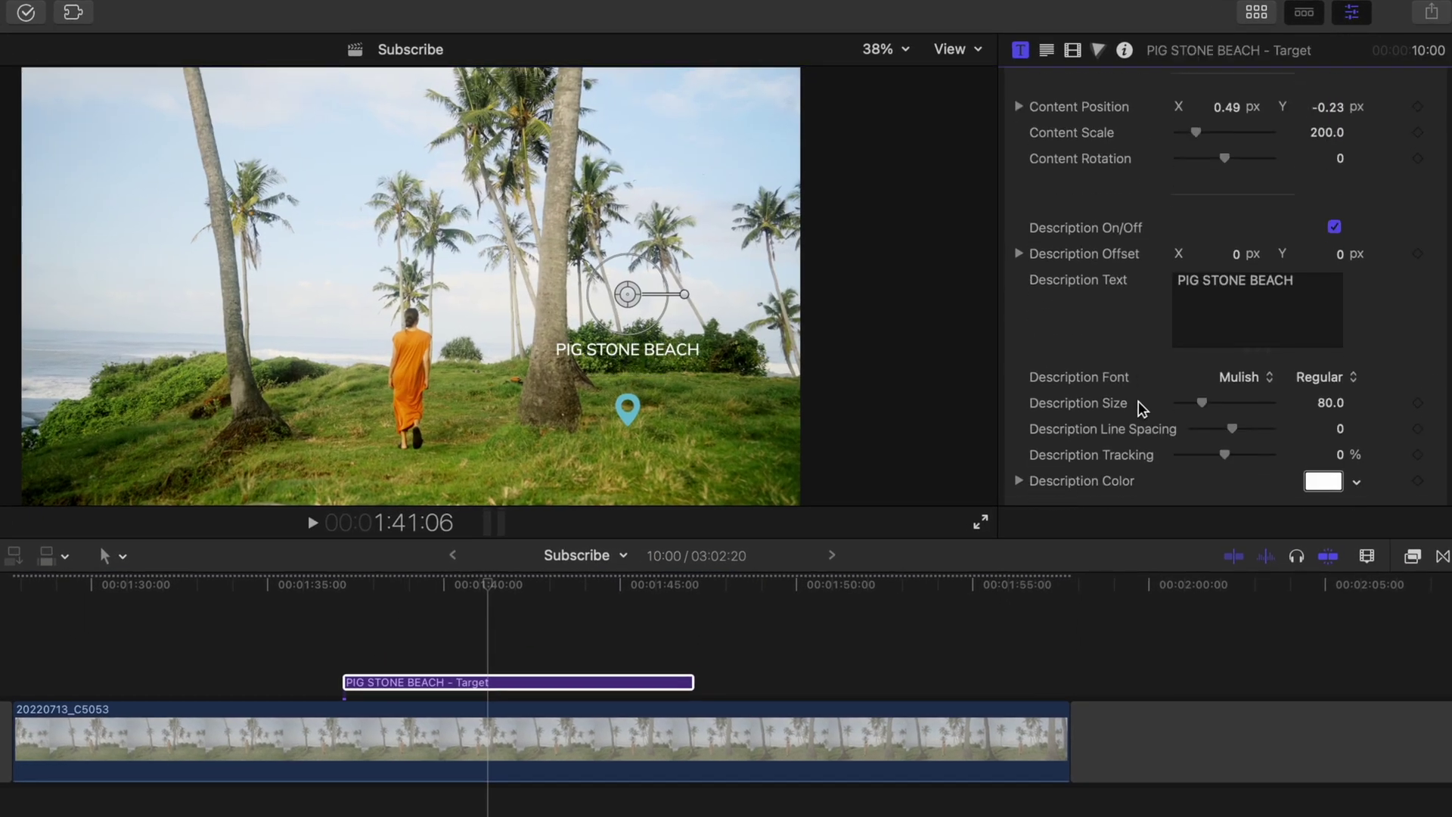
pyautogui.moveTo(1202, 402); pyautogui.dragTo(1226, 402)
pyautogui.scroll(-1, 1214, 401)
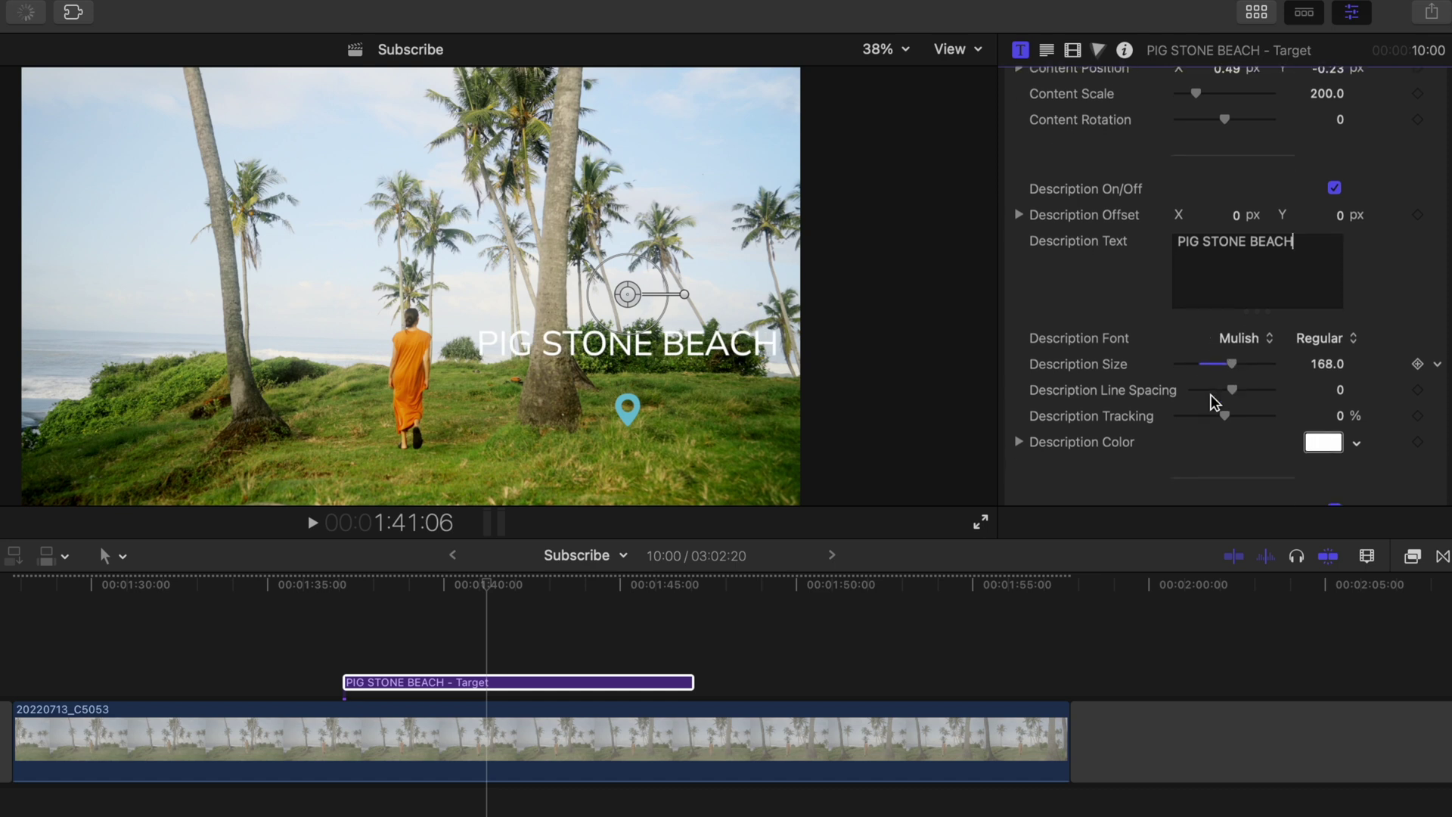
pyautogui.scroll(-5, 1214, 401)
pyautogui.moveTo(1204, 309); pyautogui.dragTo(1235, 304)
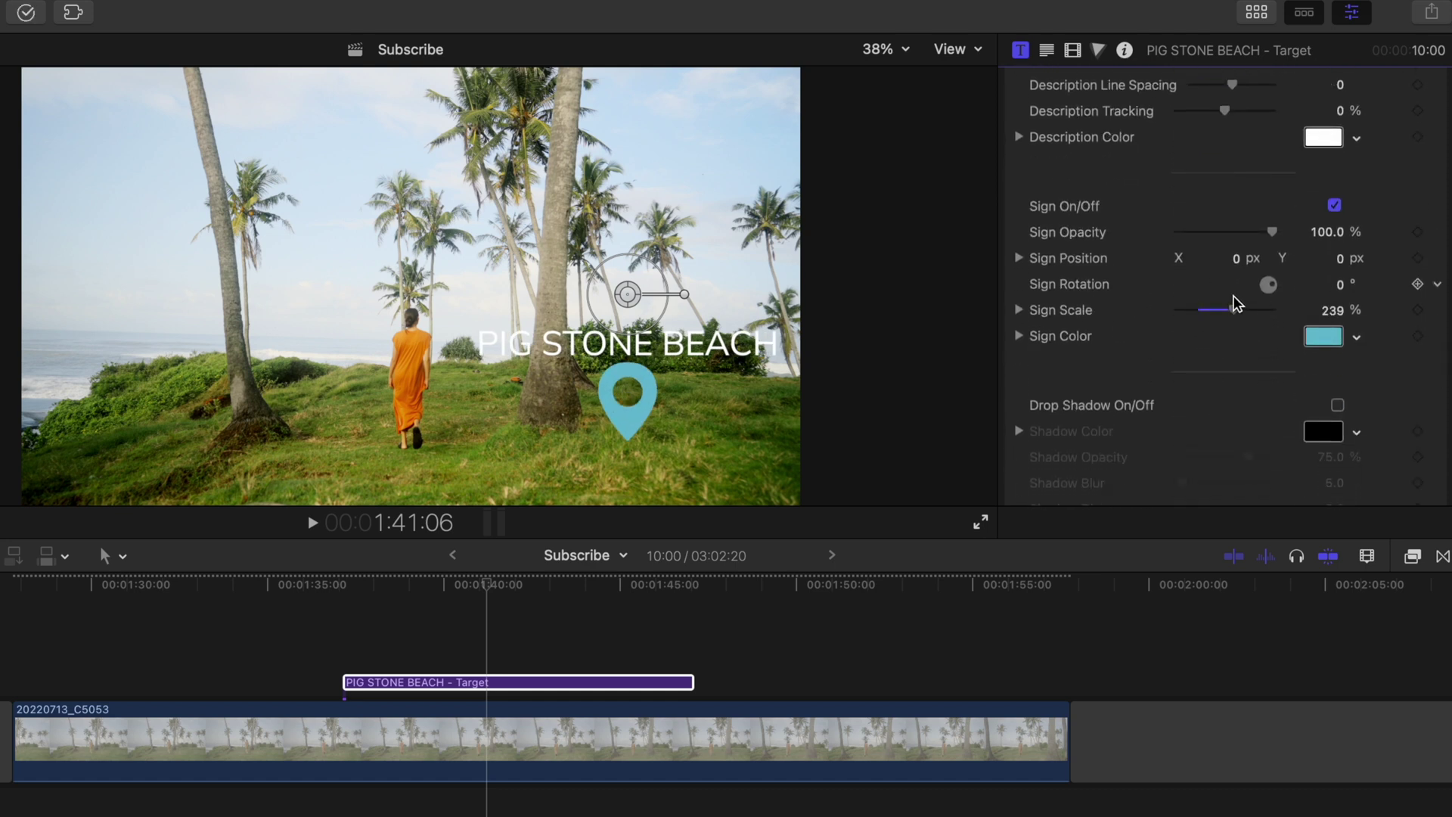
pyautogui.scroll(10, 1336, 421)
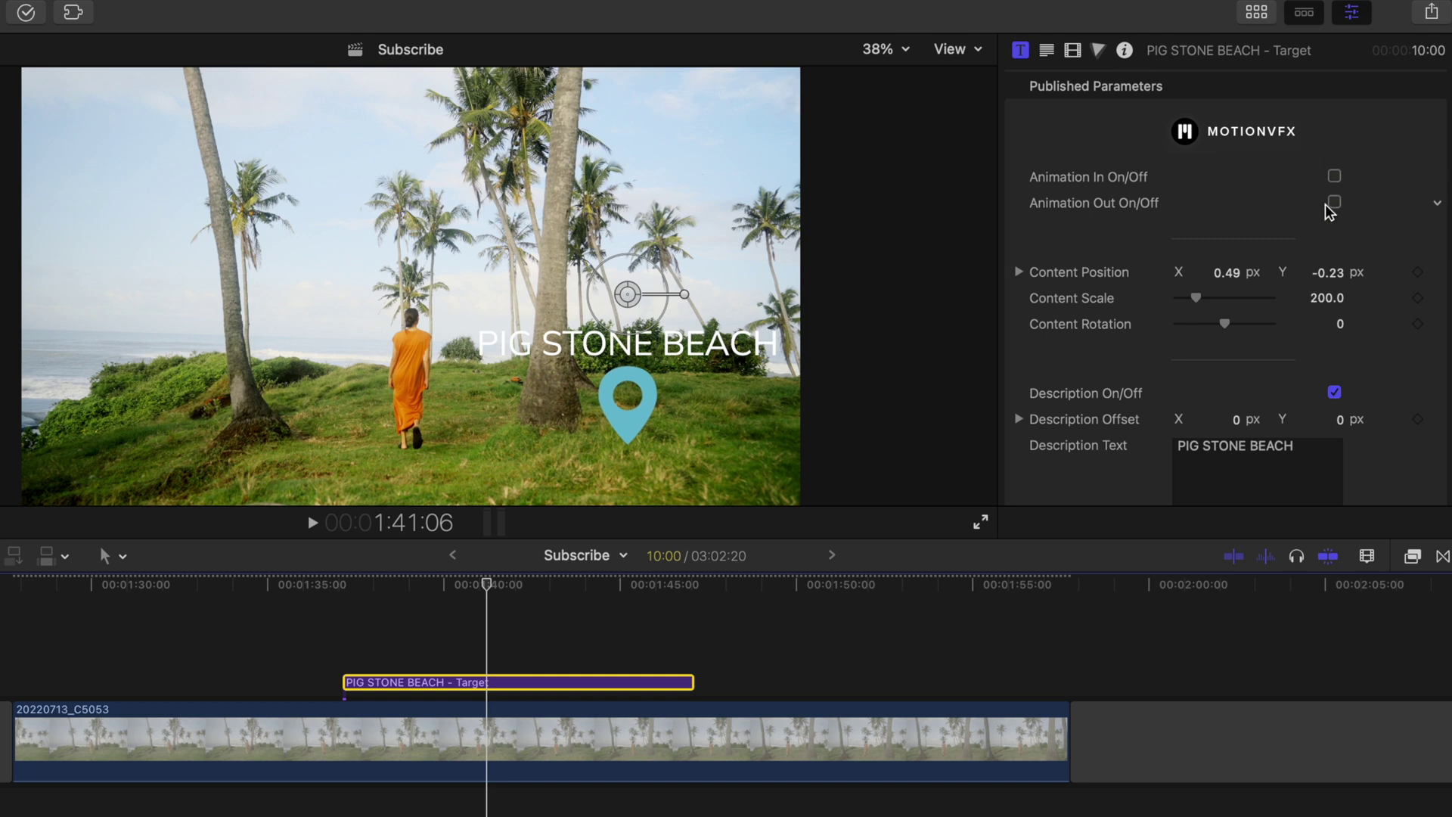
# Apply mTracker 3D (searched as MTRACK) to the beach clip and track its motion.
pyautogui.click(1413, 557)
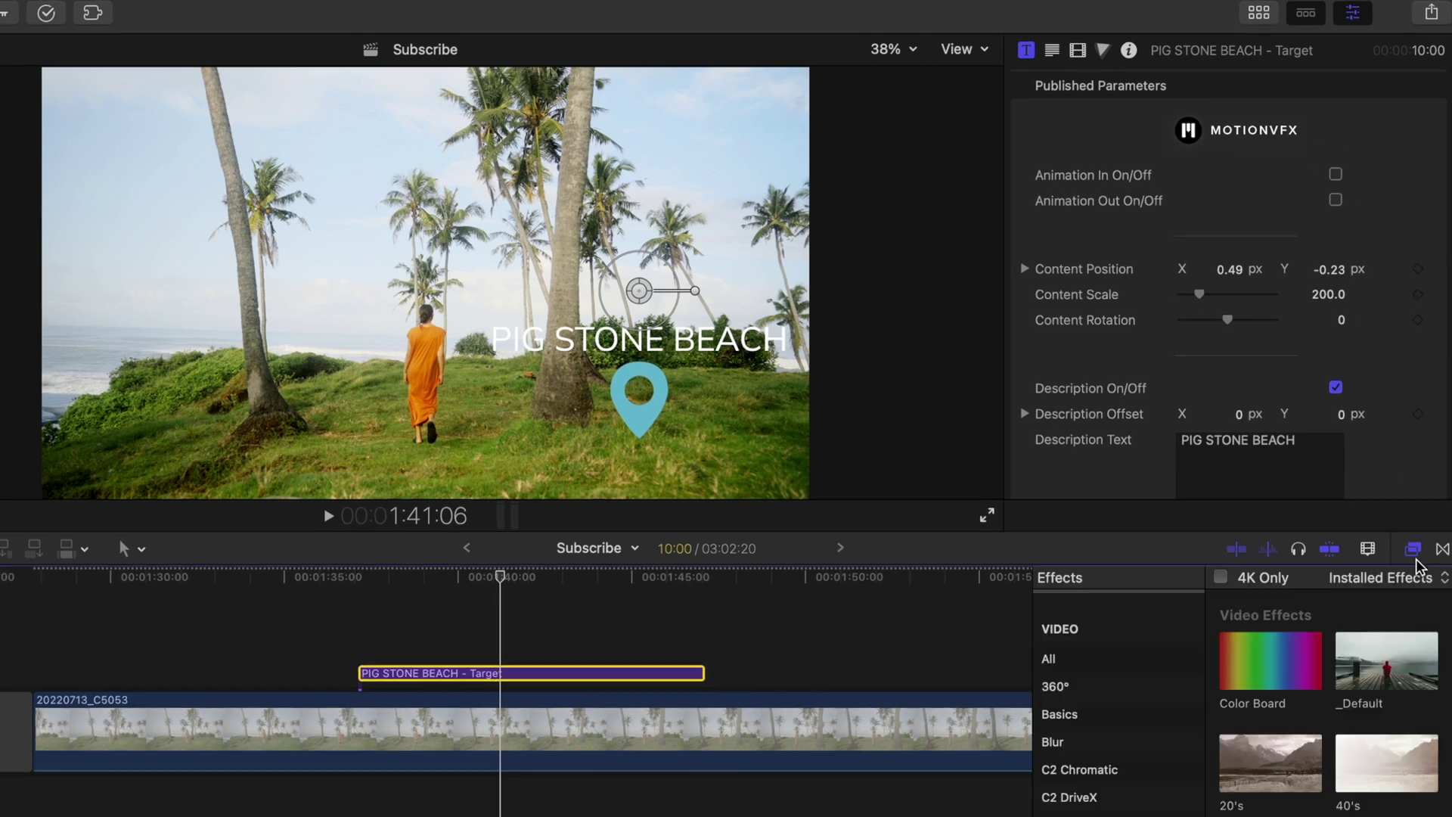
pyautogui.write('MTRACK')
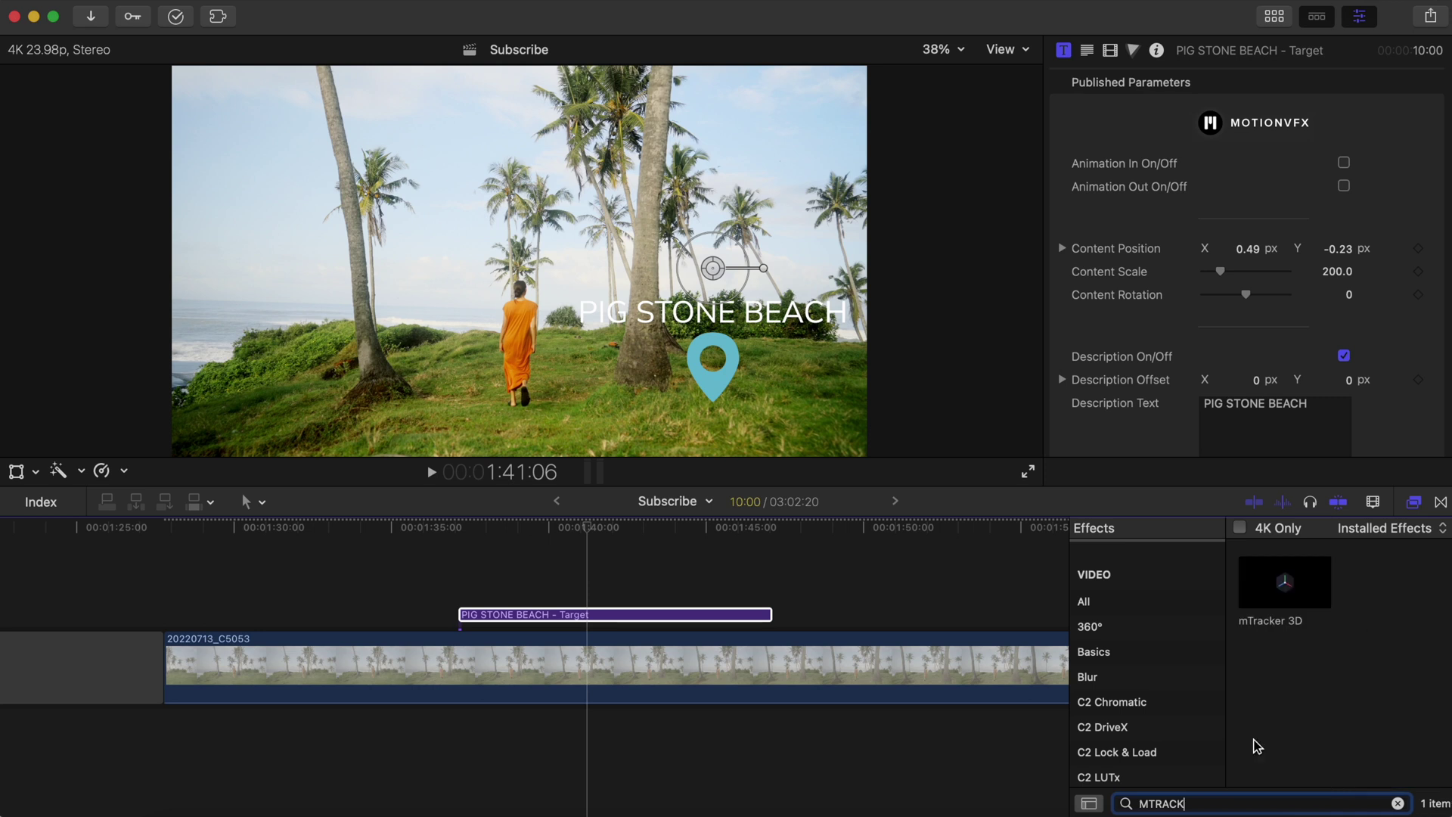
pyautogui.moveTo(1284, 583); pyautogui.dragTo(401, 669)
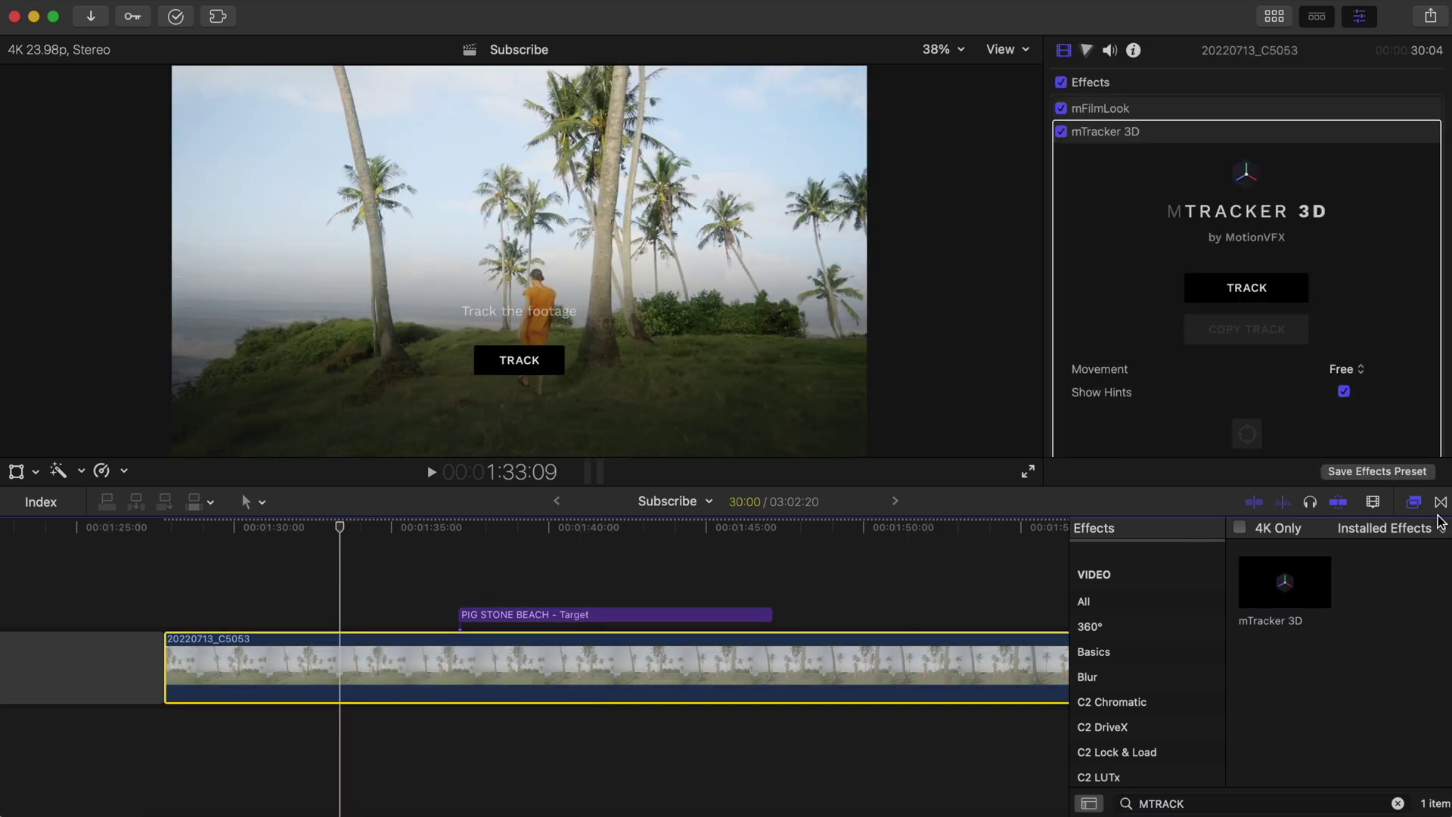
pyautogui.press('super+5')
pyautogui.click(162, 525)
pyautogui.click(501, 367)
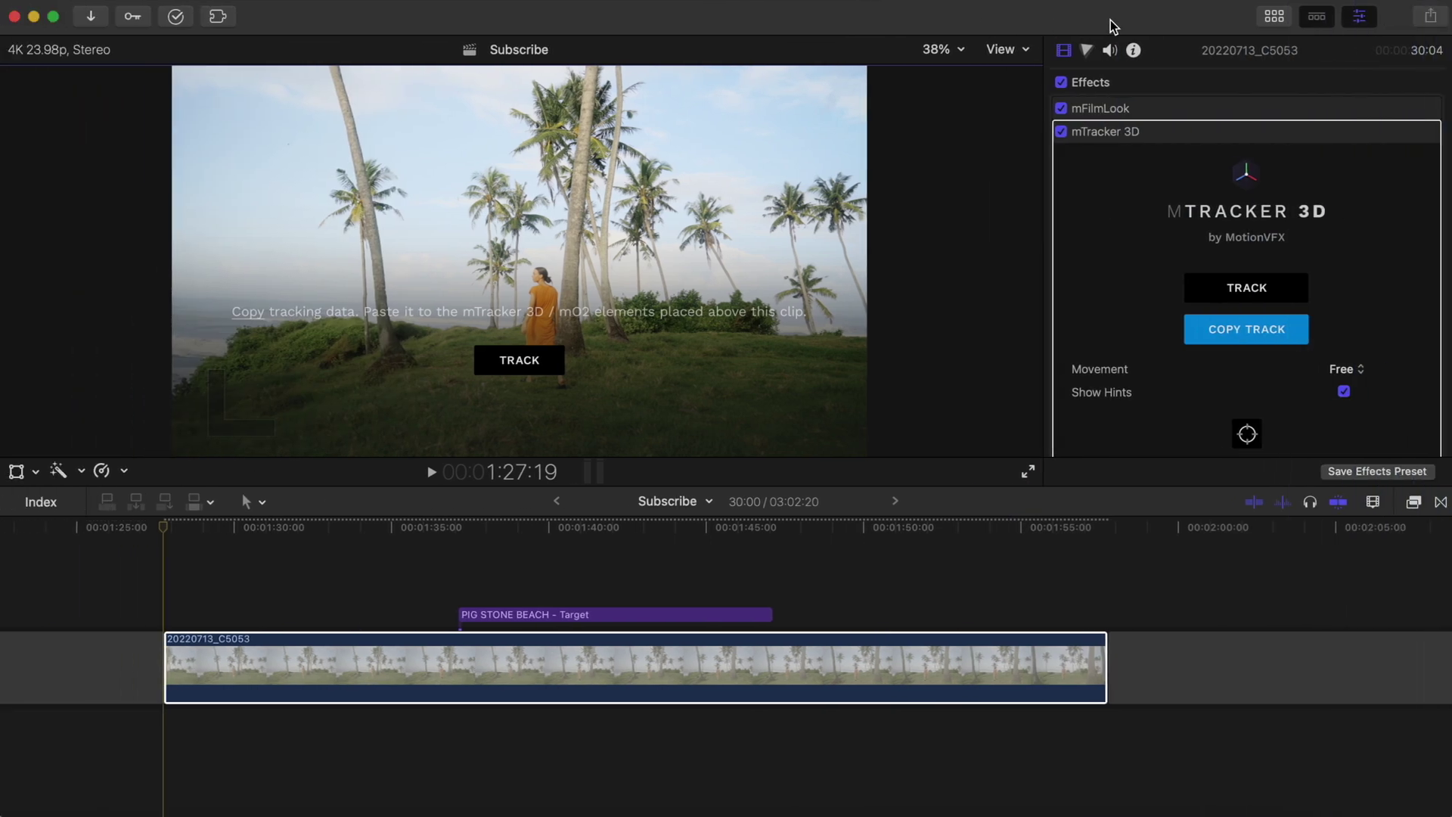
pyautogui.press('ctrl+super+1')
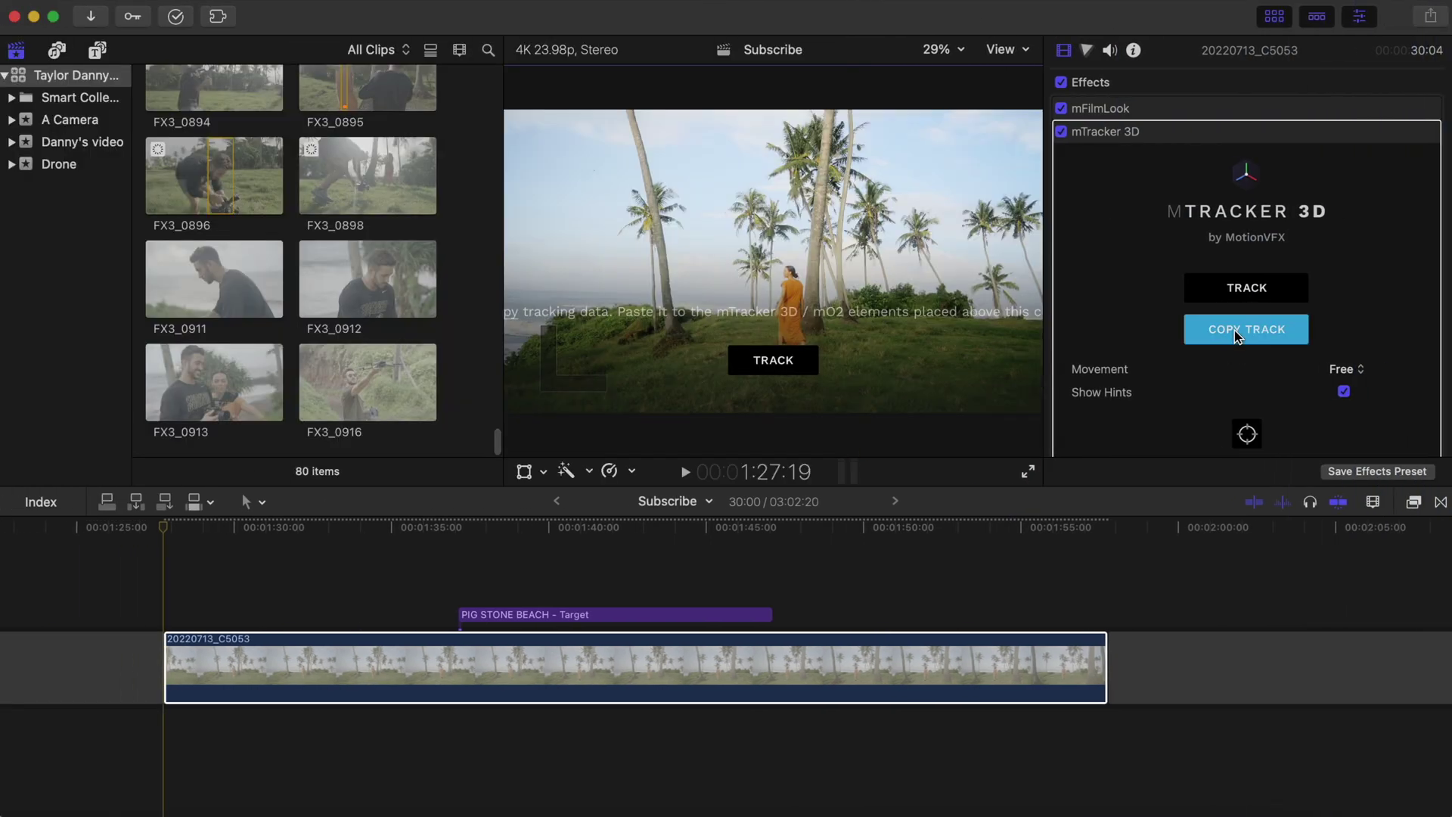
# Browse the installed titles to the mTracker 3D collection.
pyautogui.click(98, 50)
pyautogui.scroll(-10, 84, 240)
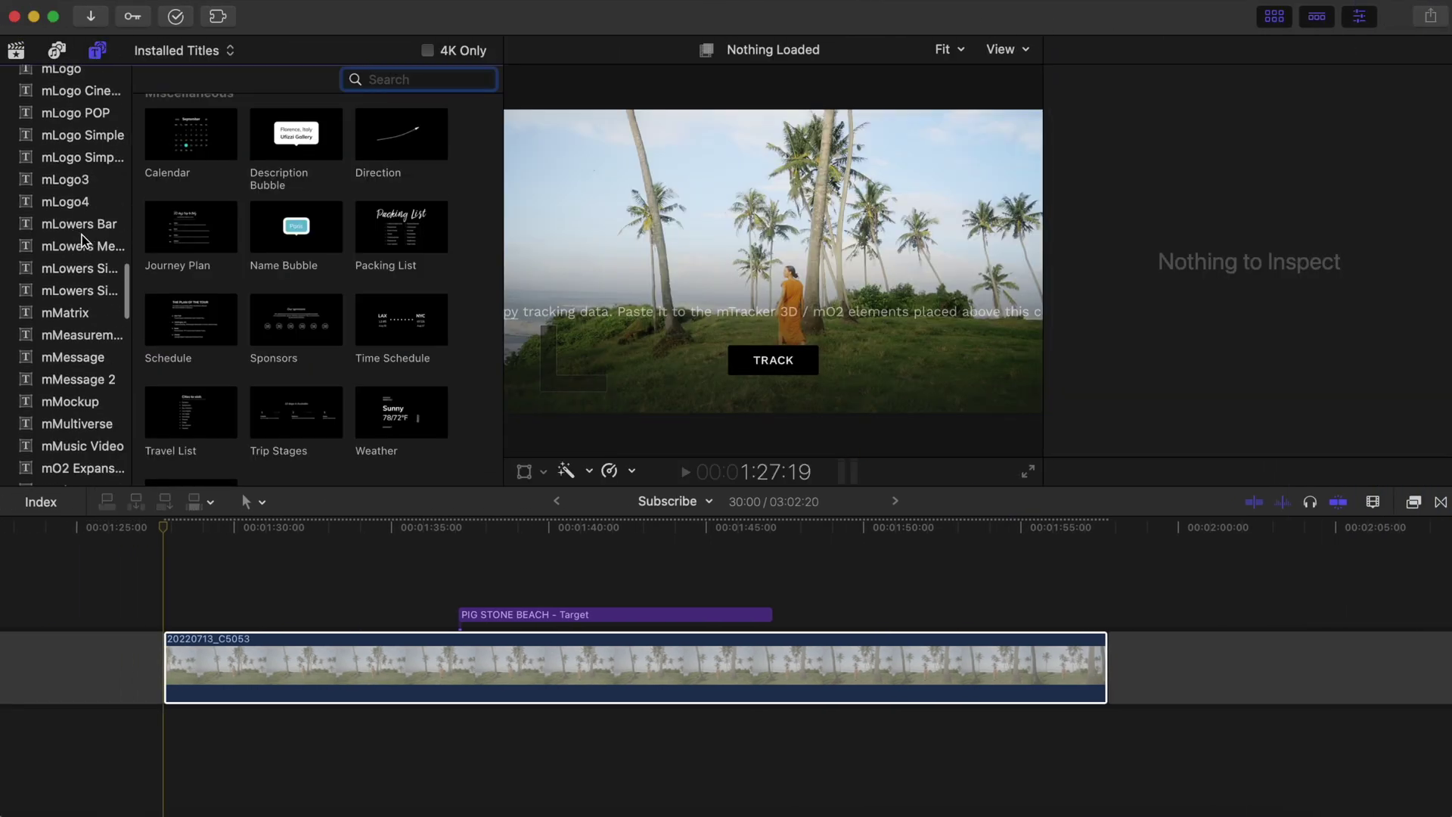
pyautogui.scroll(-5, 84, 241)
pyautogui.click(101, 331)
pyautogui.moveTo(133, 332); pyautogui.dragTo(225, 332)
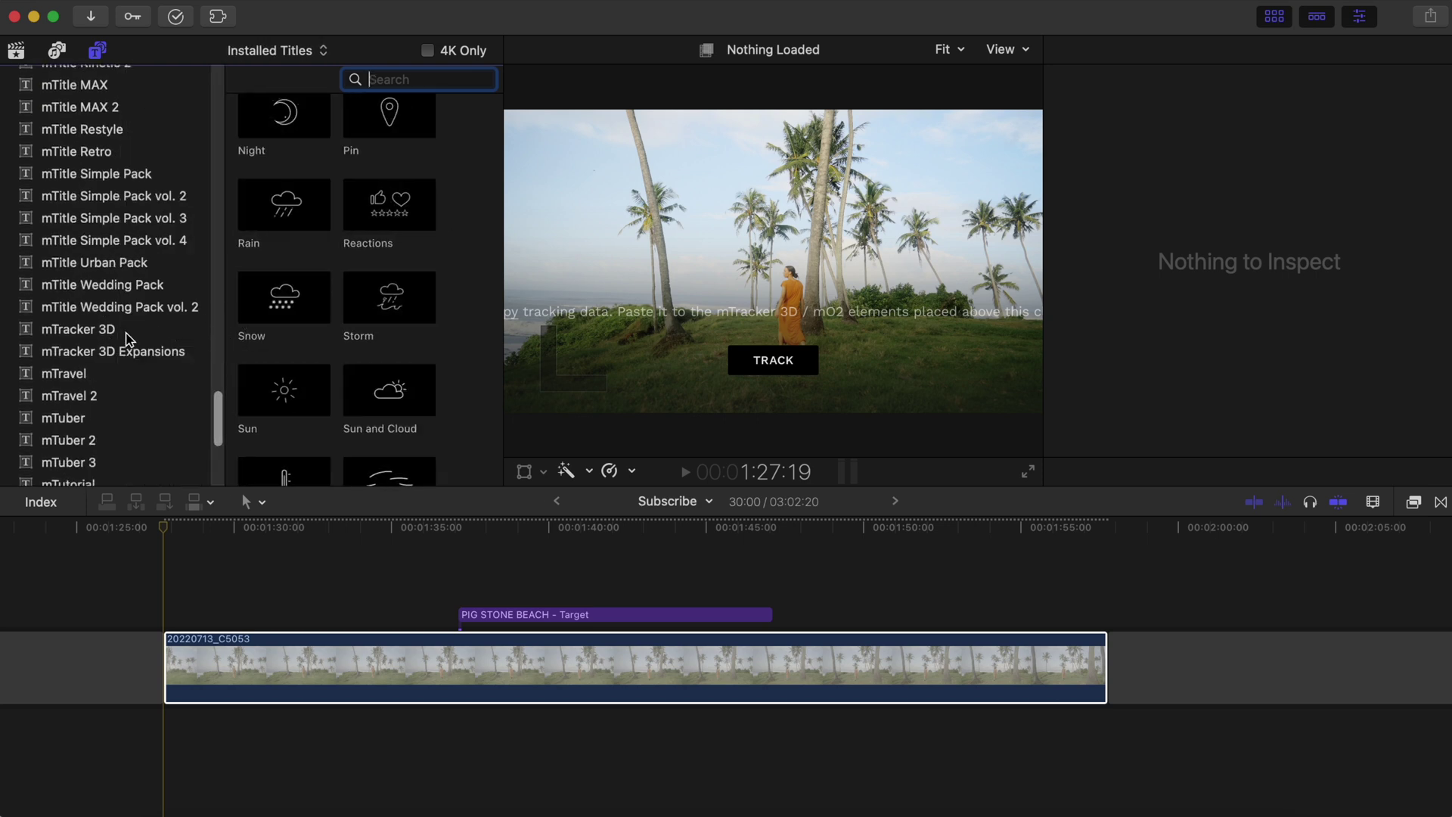
pyautogui.scroll(-5, 302, 292)
pyautogui.scroll(5, 302, 291)
pyautogui.scroll(-3, 295, 272)
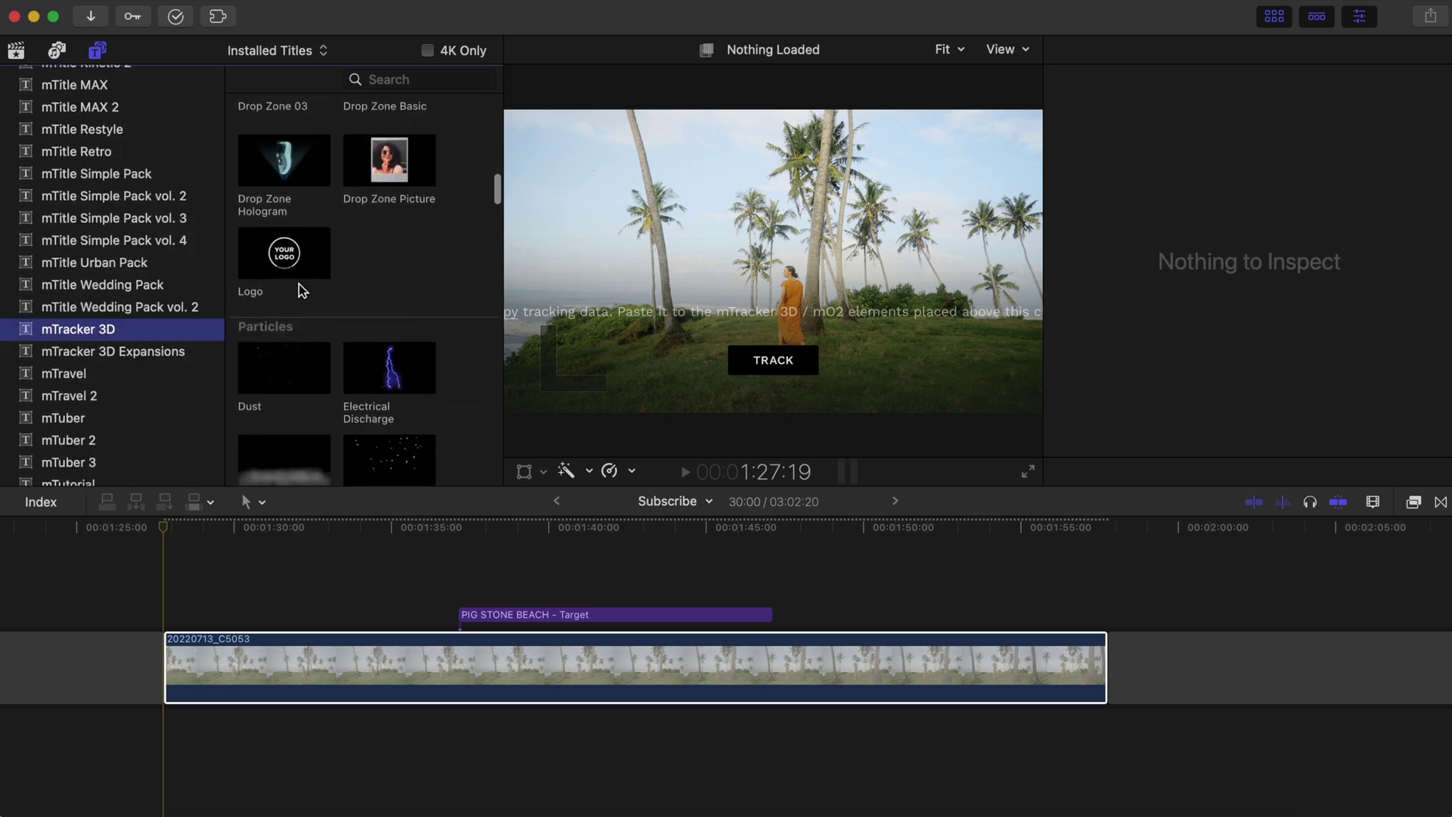
# Place the Logo title above the beach clip and lengthen it to about 13 seconds.
pyautogui.click(294, 319)
pyautogui.moveTo(293, 321); pyautogui.dragTo(164, 586)
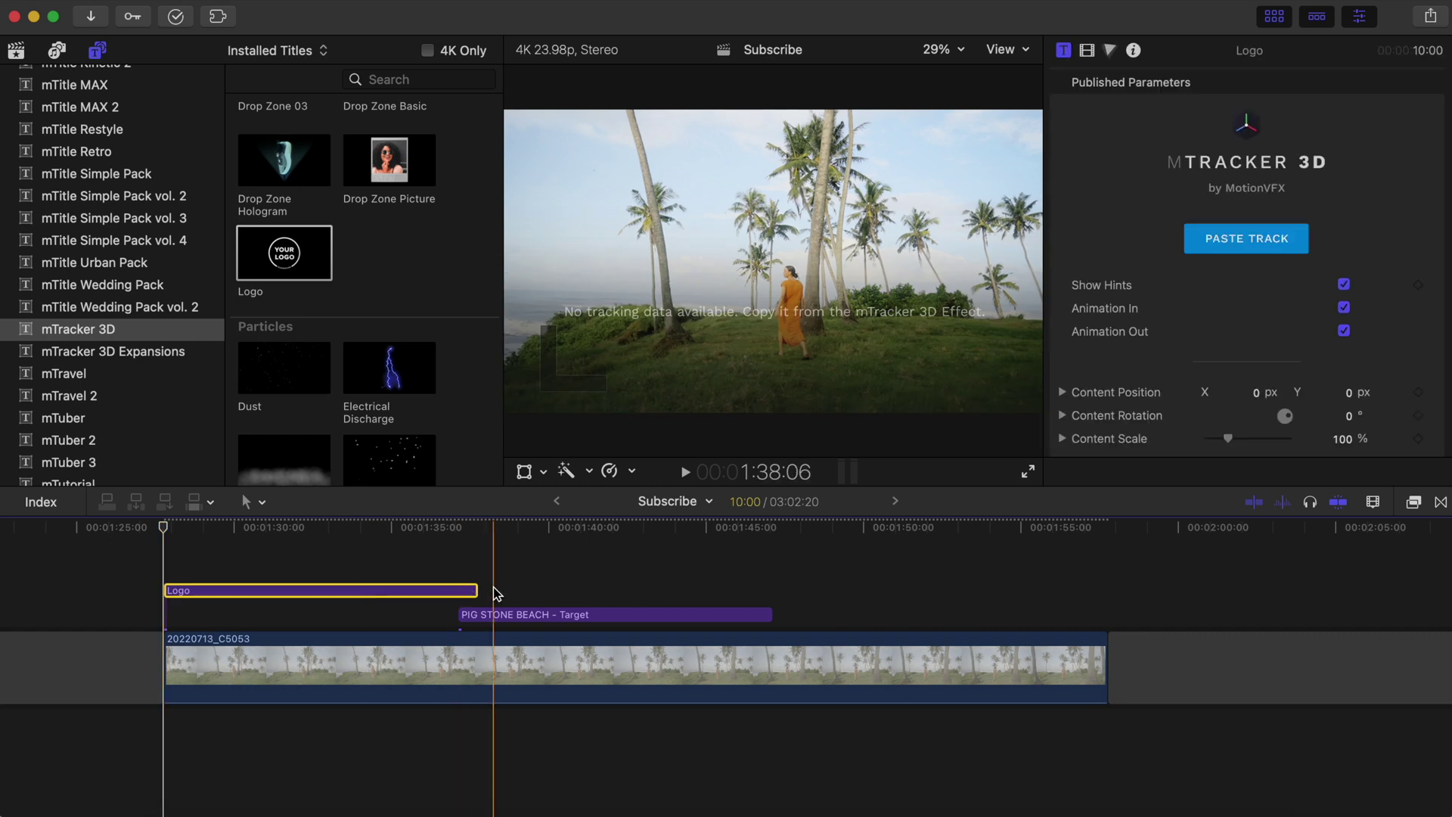
pyautogui.moveTo(476, 590); pyautogui.dragTo(583, 588)
pyautogui.press('ctrl+super+1')
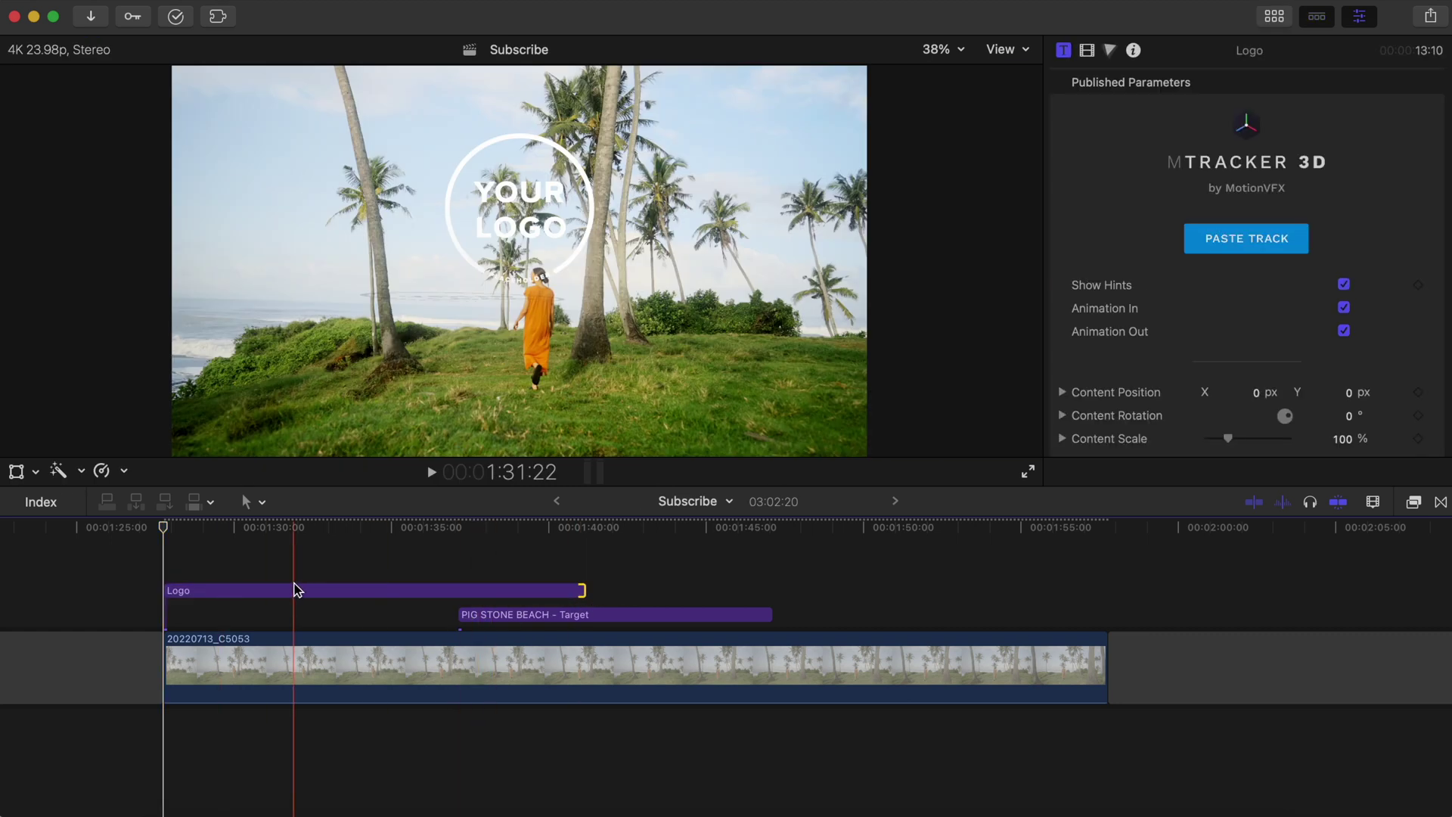
# Paste the copied track onto the Logo title and fill its drop zone with PIG STONE BEACH.
pyautogui.click(297, 590)
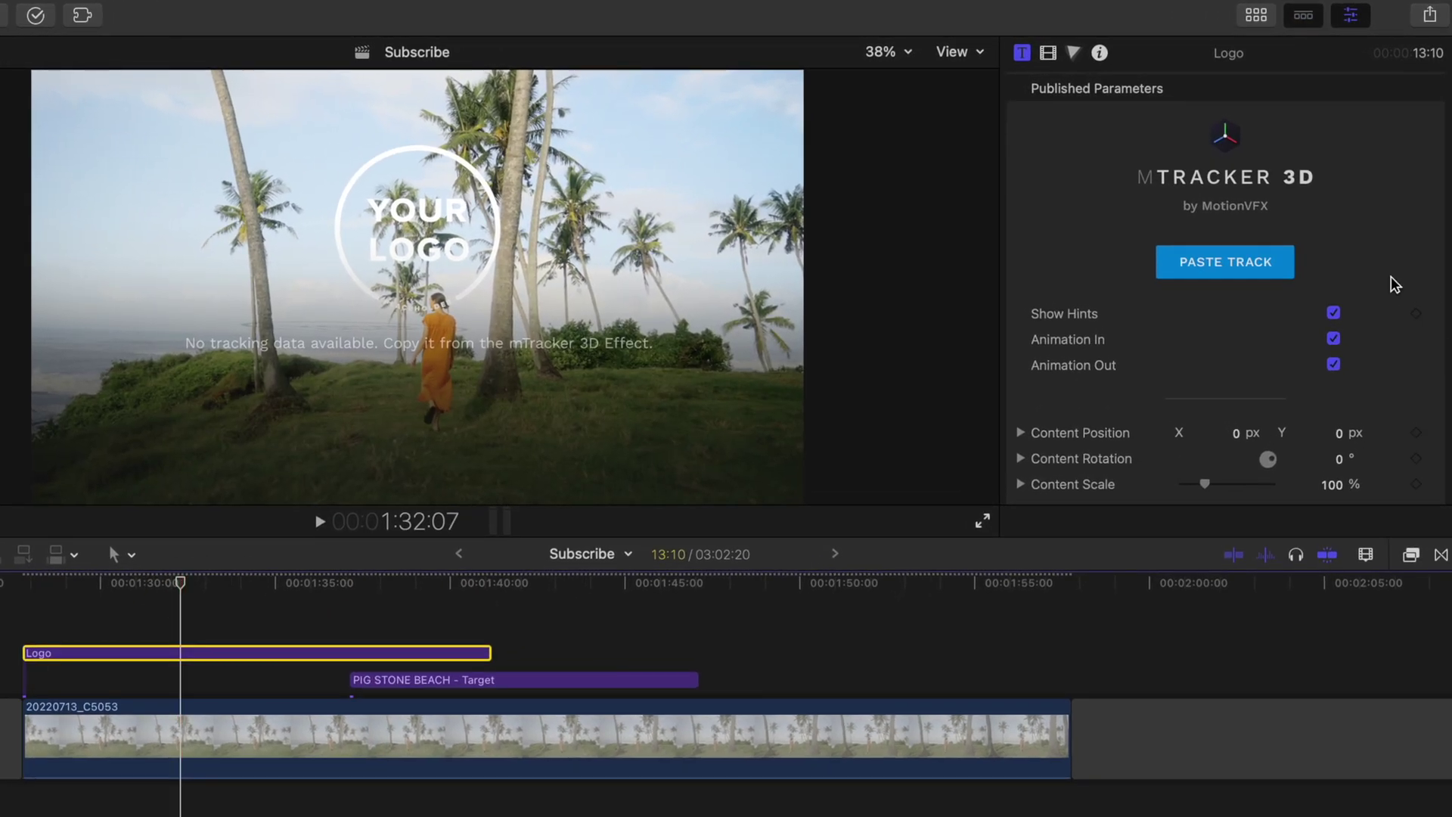
pyautogui.click(1249, 268)
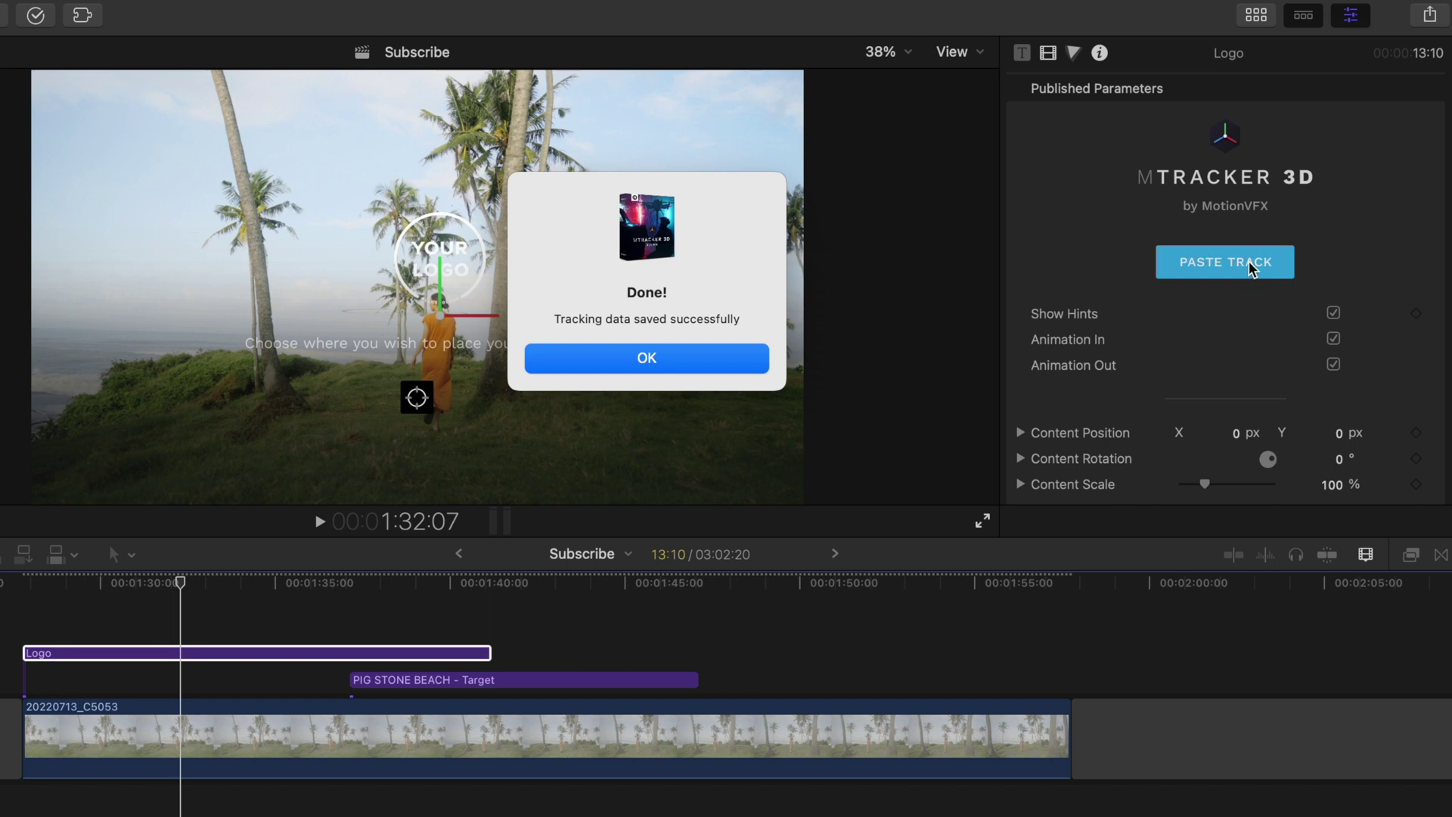
pyautogui.click(647, 358)
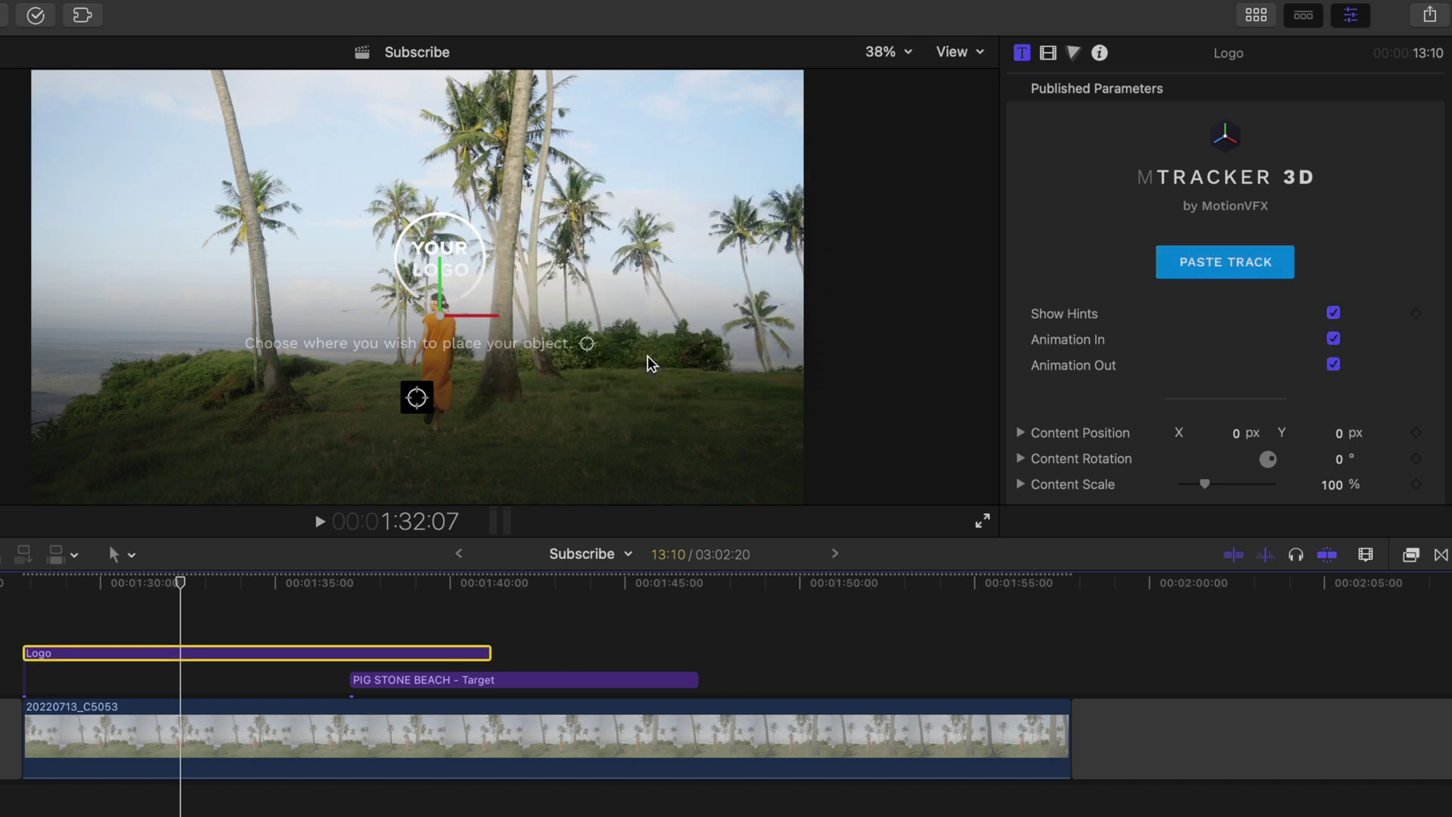
pyautogui.scroll(-10, 1394, 314)
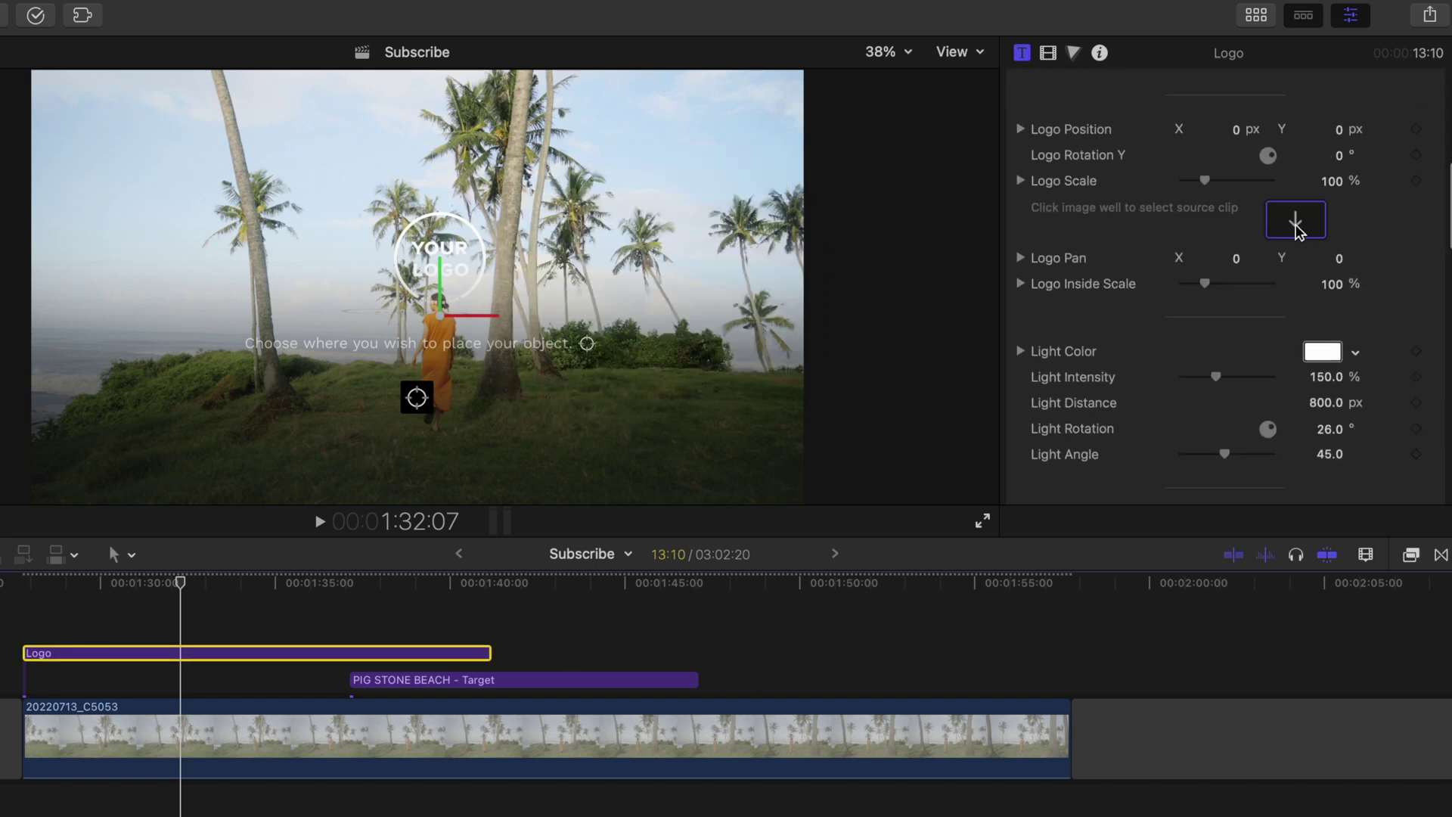
pyautogui.click(1296, 221)
pyautogui.click(356, 684)
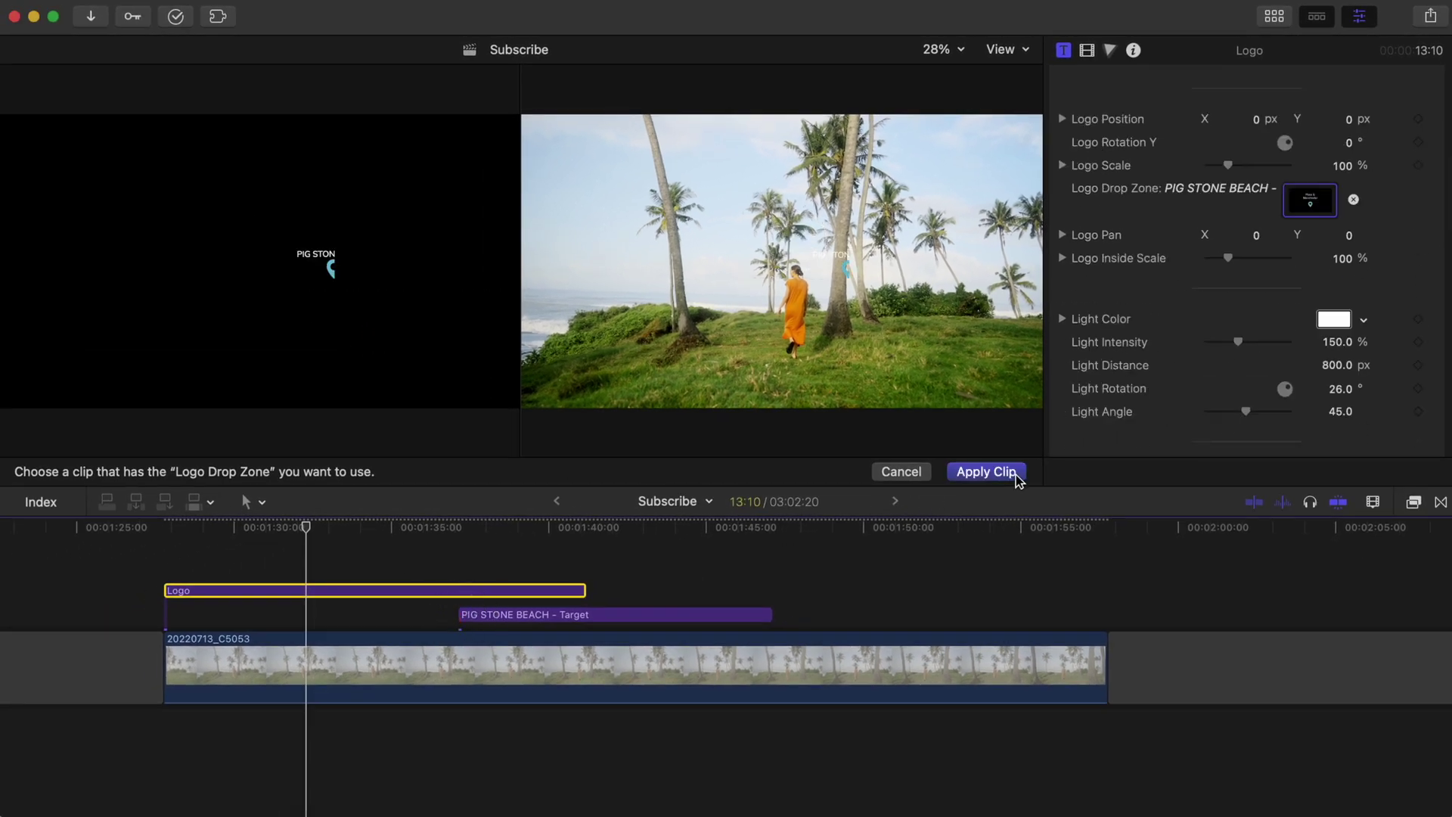
pyautogui.click(986, 471)
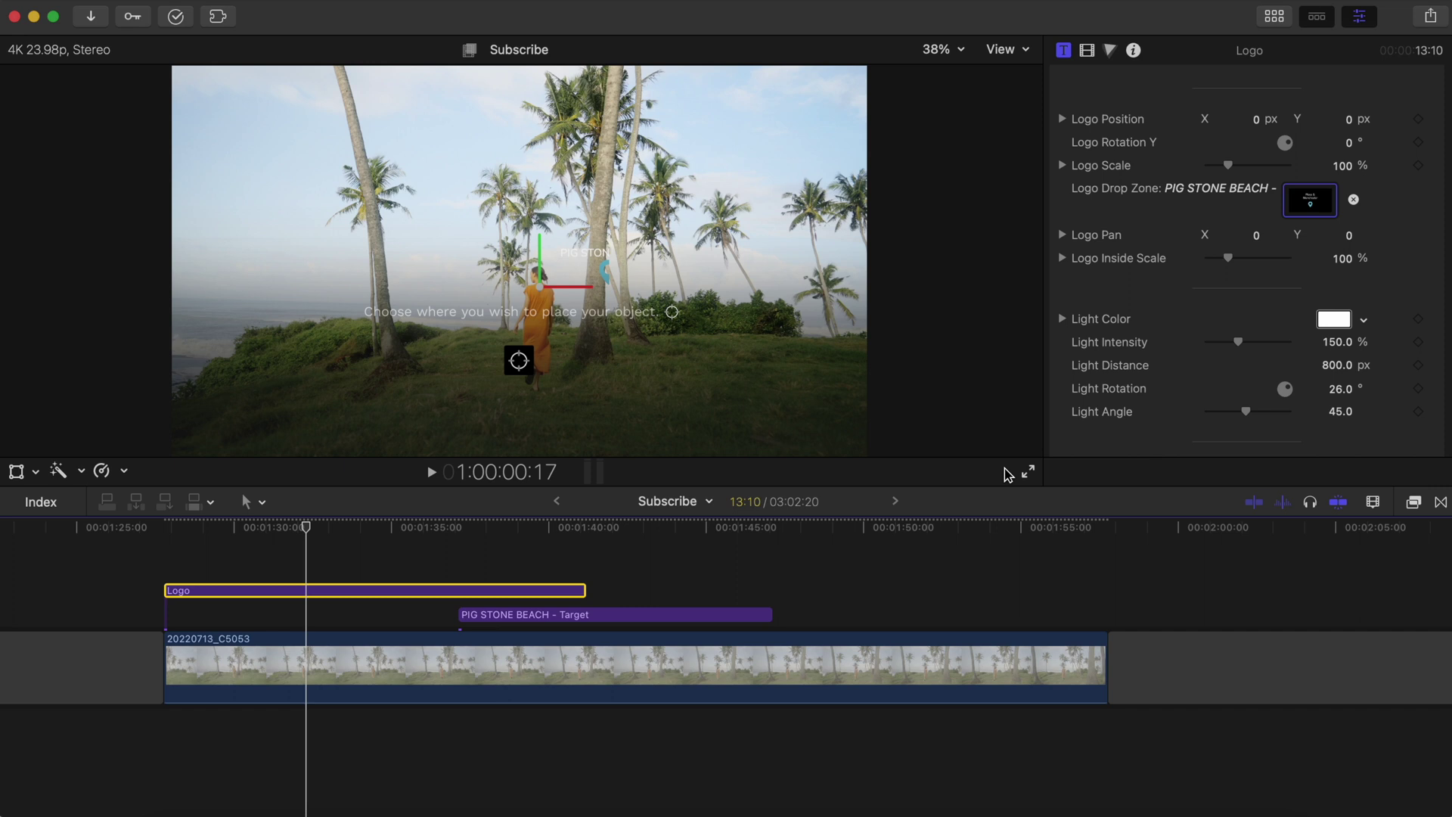
# Delete the PIG STONE BEACH target clip and reselect the Logo title.
pyautogui.click(643, 614)
pyautogui.press('Delete')
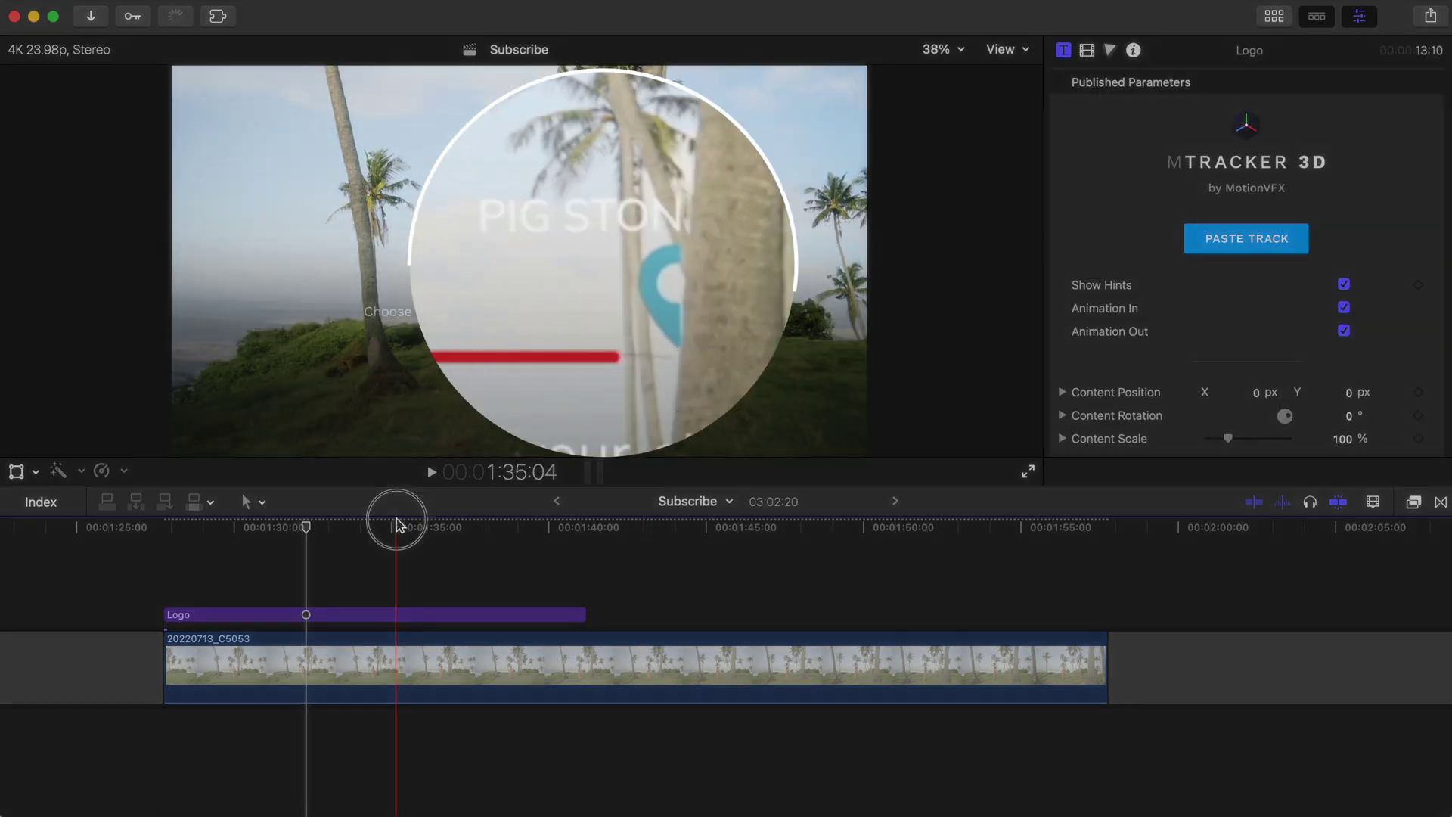
pyautogui.click(396, 614)
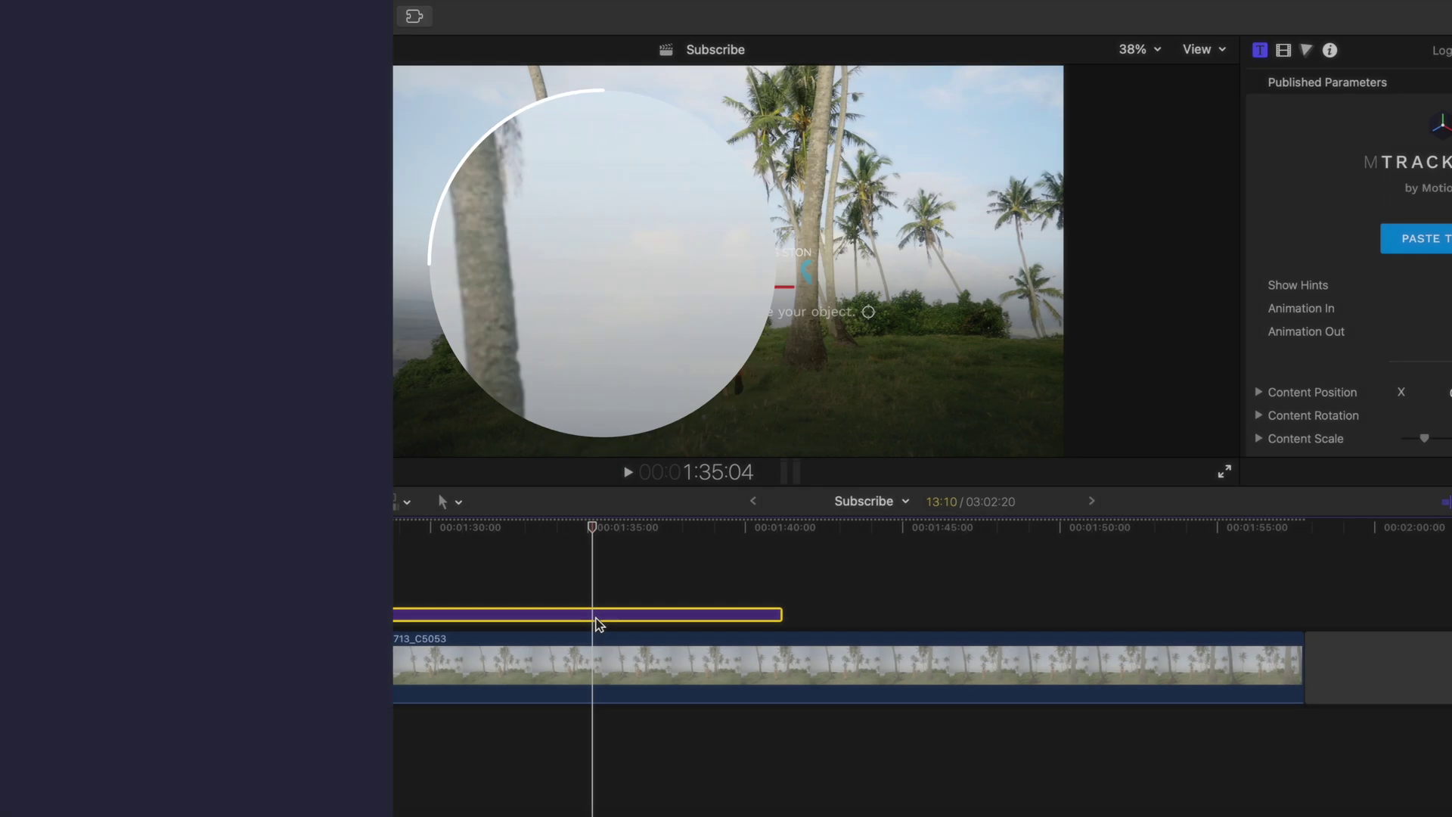
# Set the Logo title's inside scale to 51% and content scale to 203%.
pyautogui.scroll(-10, 1210, 329)
pyautogui.click(1219, 335)
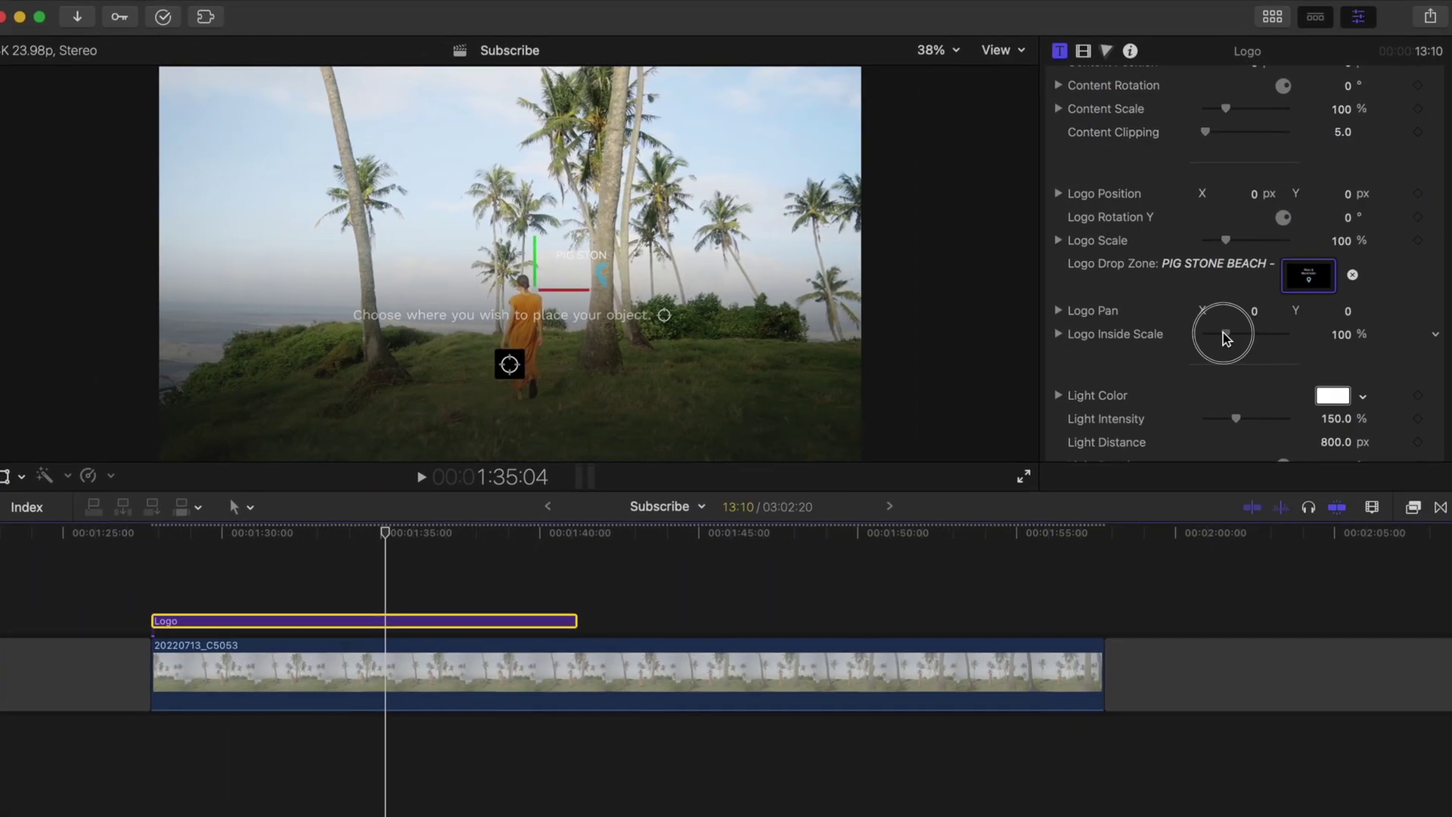
pyautogui.moveTo(1198, 350); pyautogui.dragTo(1204, 348)
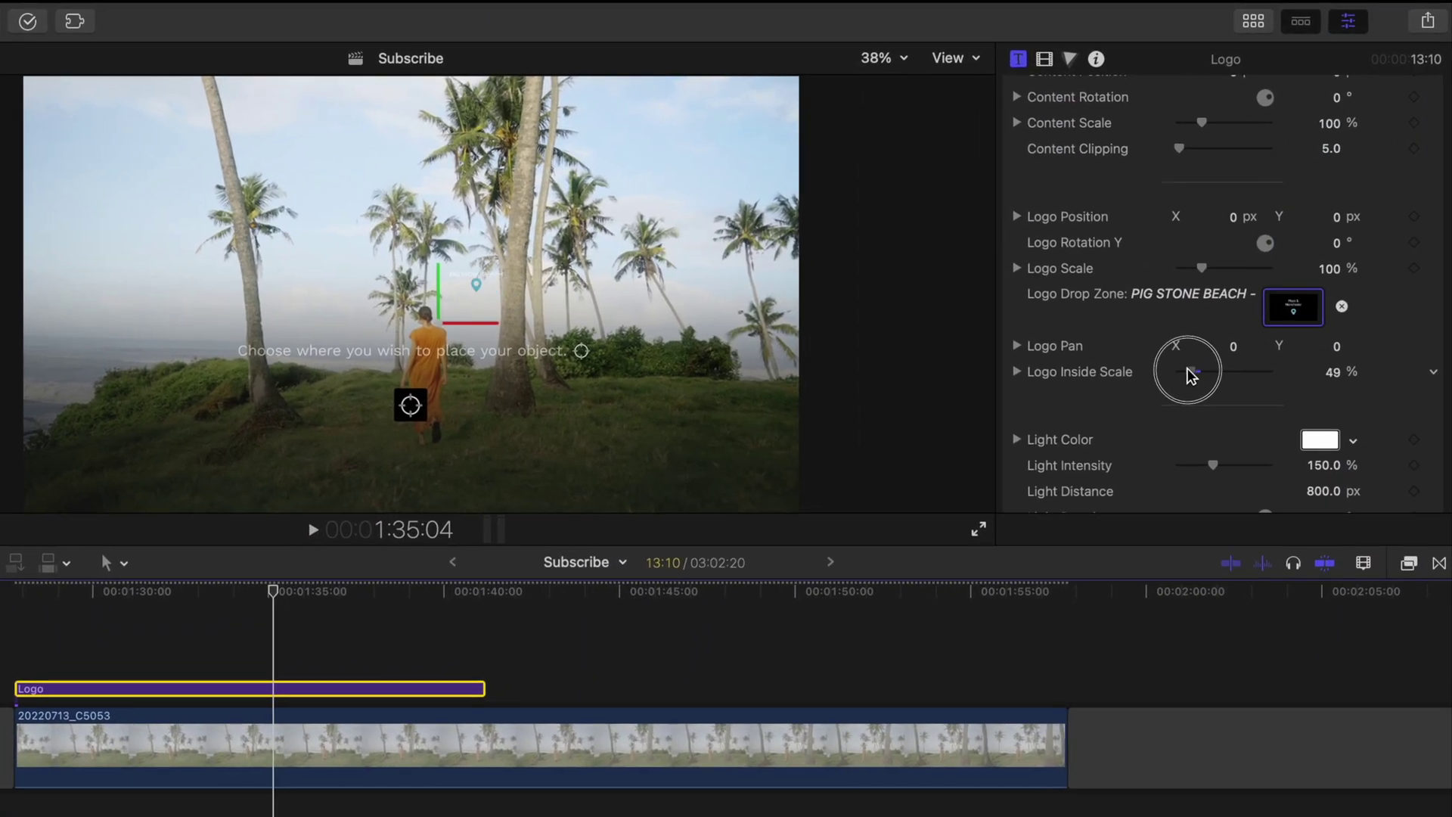
pyautogui.scroll(3, 1233, 326)
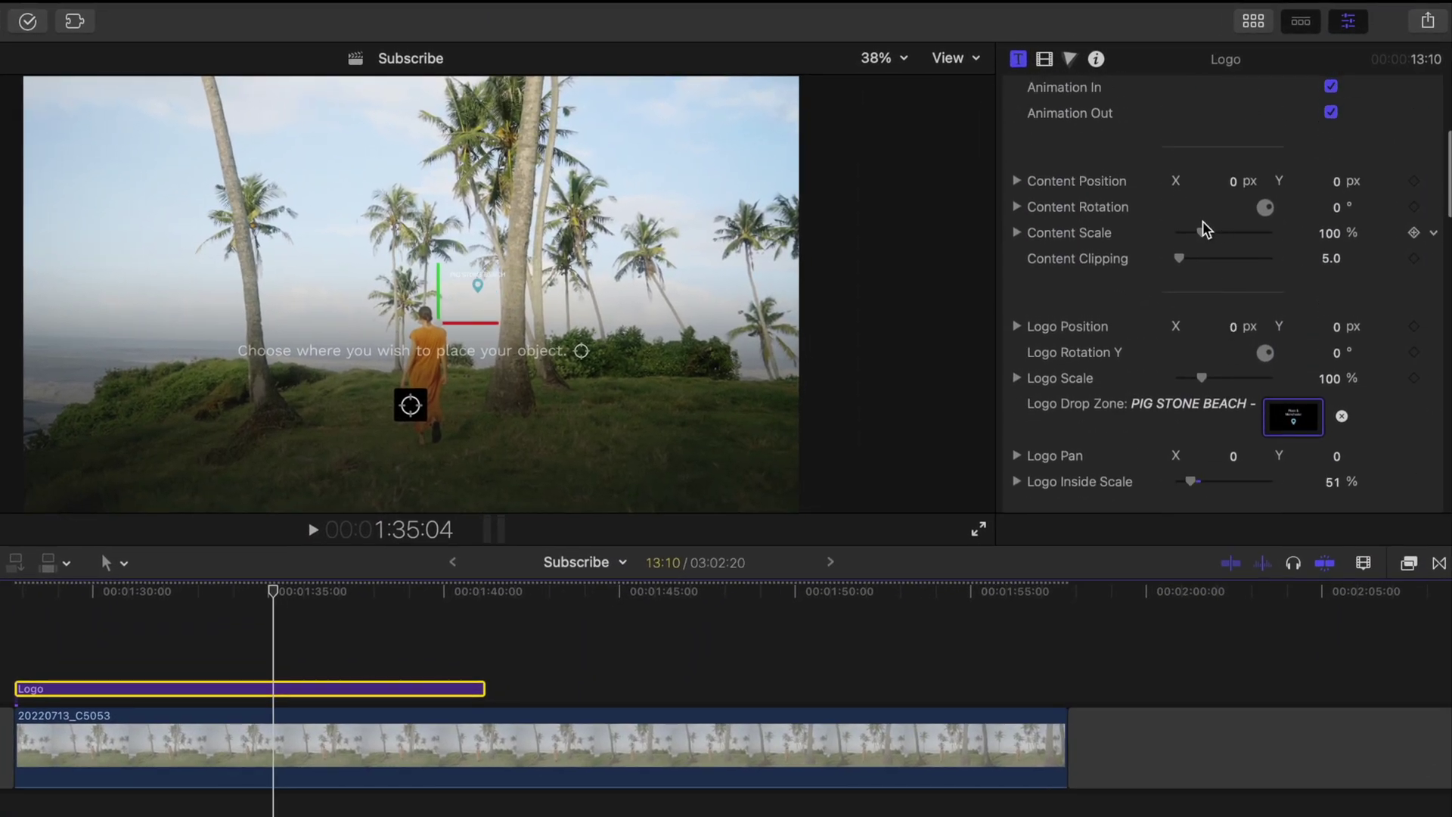
pyautogui.moveTo(1203, 230)
pyautogui.mouseDown()
pyautogui.moveTo(1248, 223)
pyautogui.moveTo(1227, 236)
pyautogui.mouseUp()
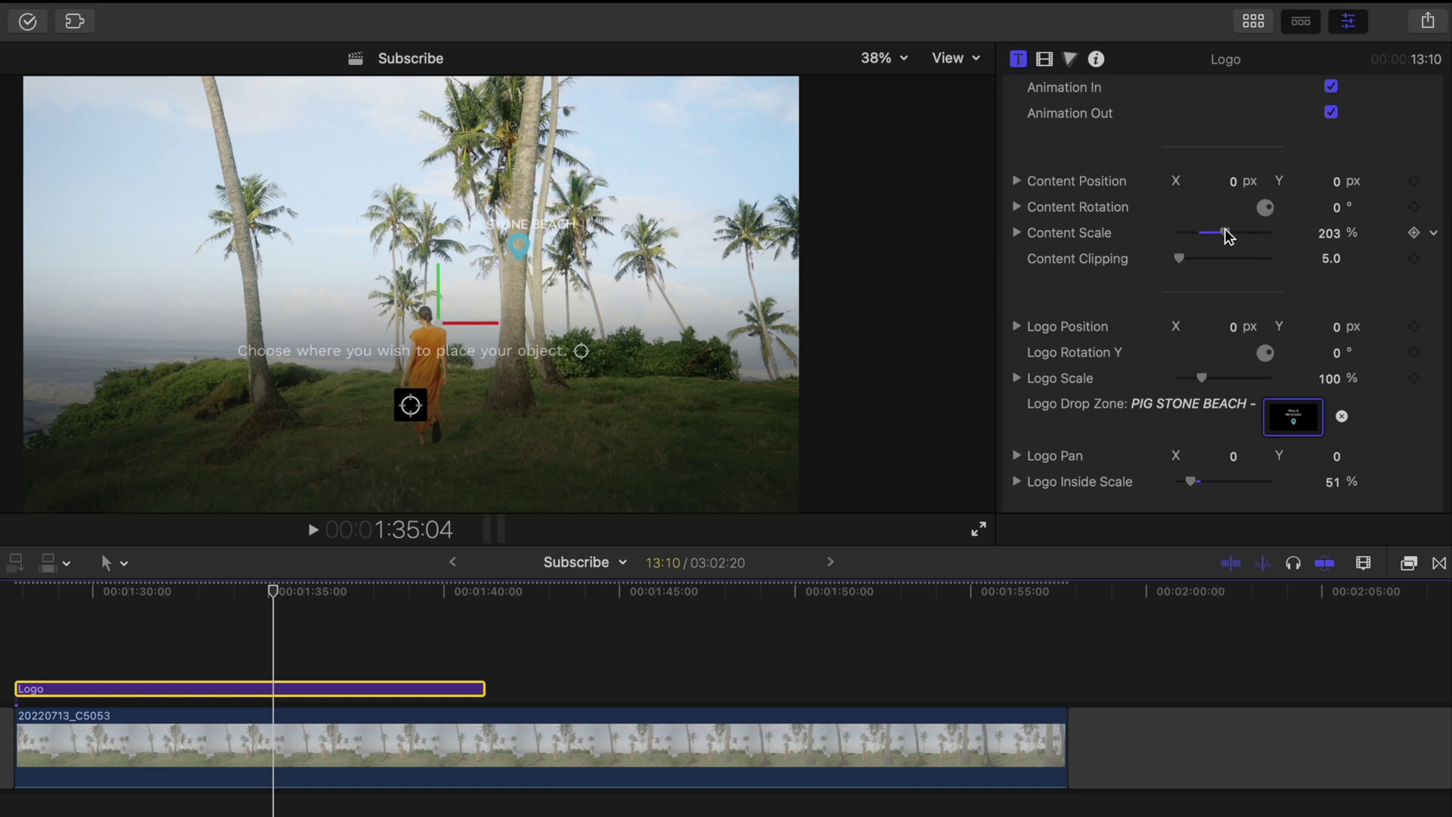
pyautogui.click(411, 407)
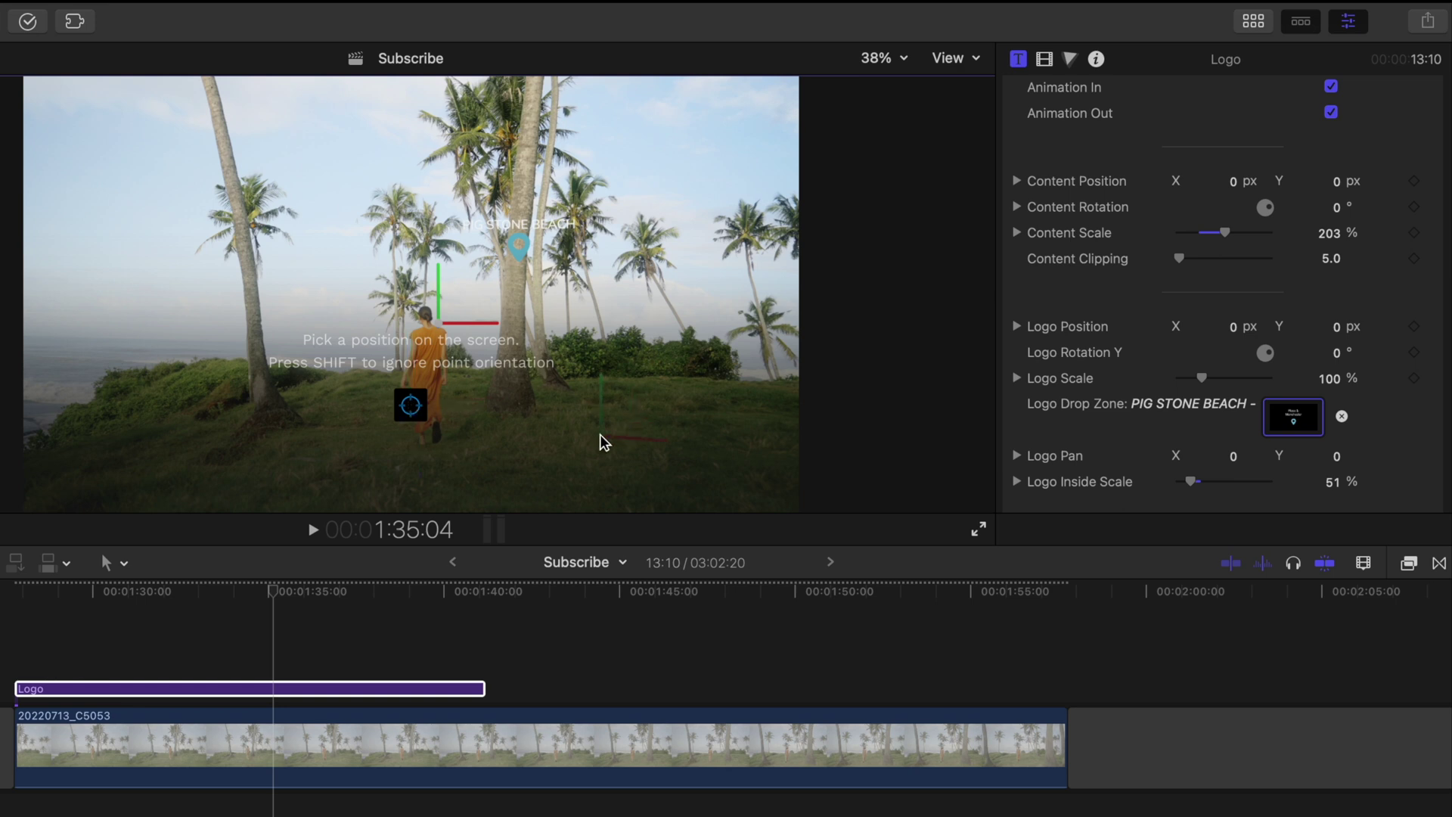
# Anchor the title on the grass right of the walker at 49% scale, tilted 1°.
pyautogui.click(603, 441)
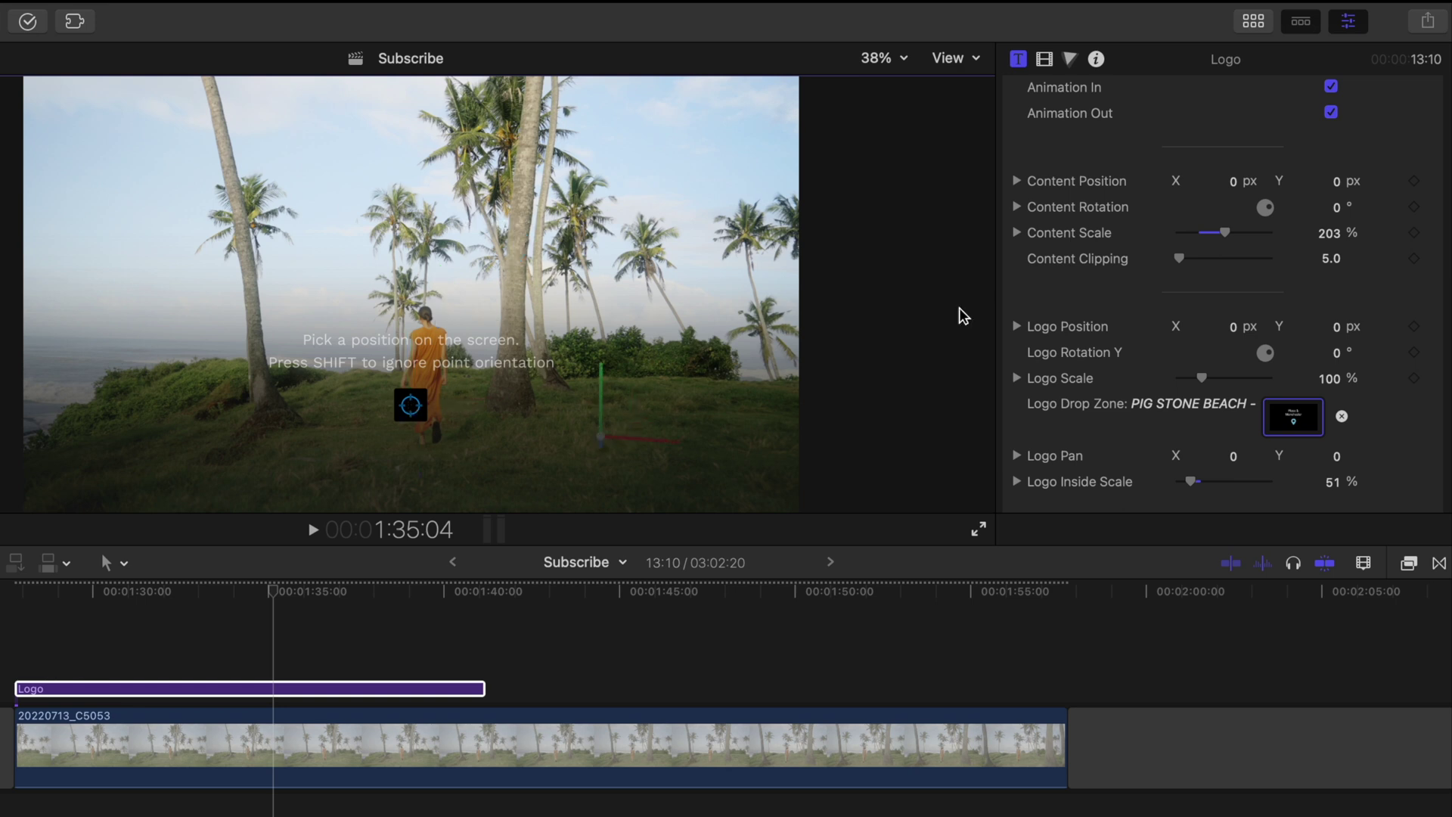
pyautogui.moveTo(1223, 240); pyautogui.dragTo(1185, 243)
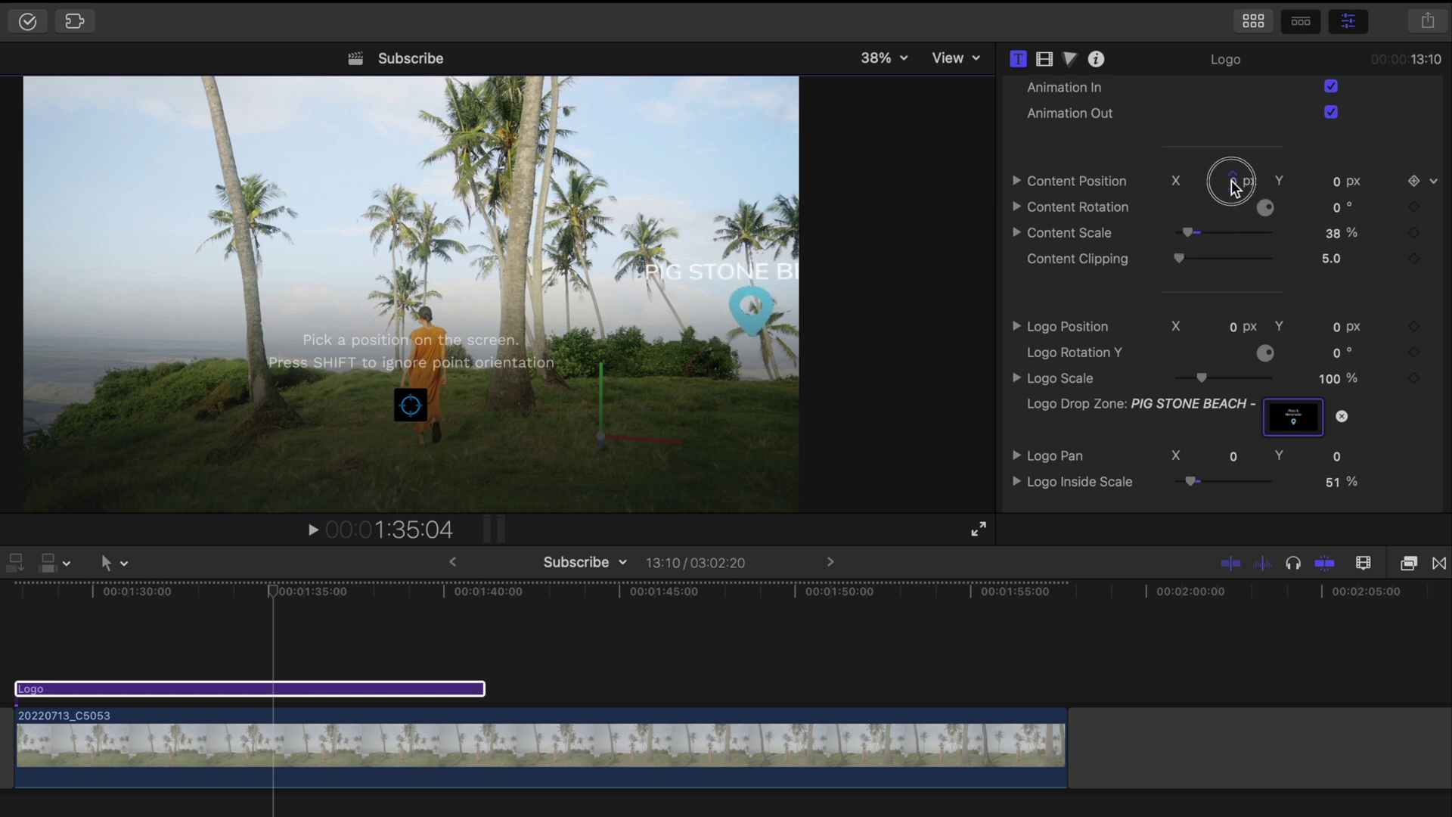
pyautogui.moveTo(1233, 186); pyautogui.dragTo(1218, 185)
pyautogui.moveTo(1332, 181); pyautogui.dragTo(1334, 189)
pyautogui.moveTo(1187, 233); pyautogui.dragTo(1189, 234)
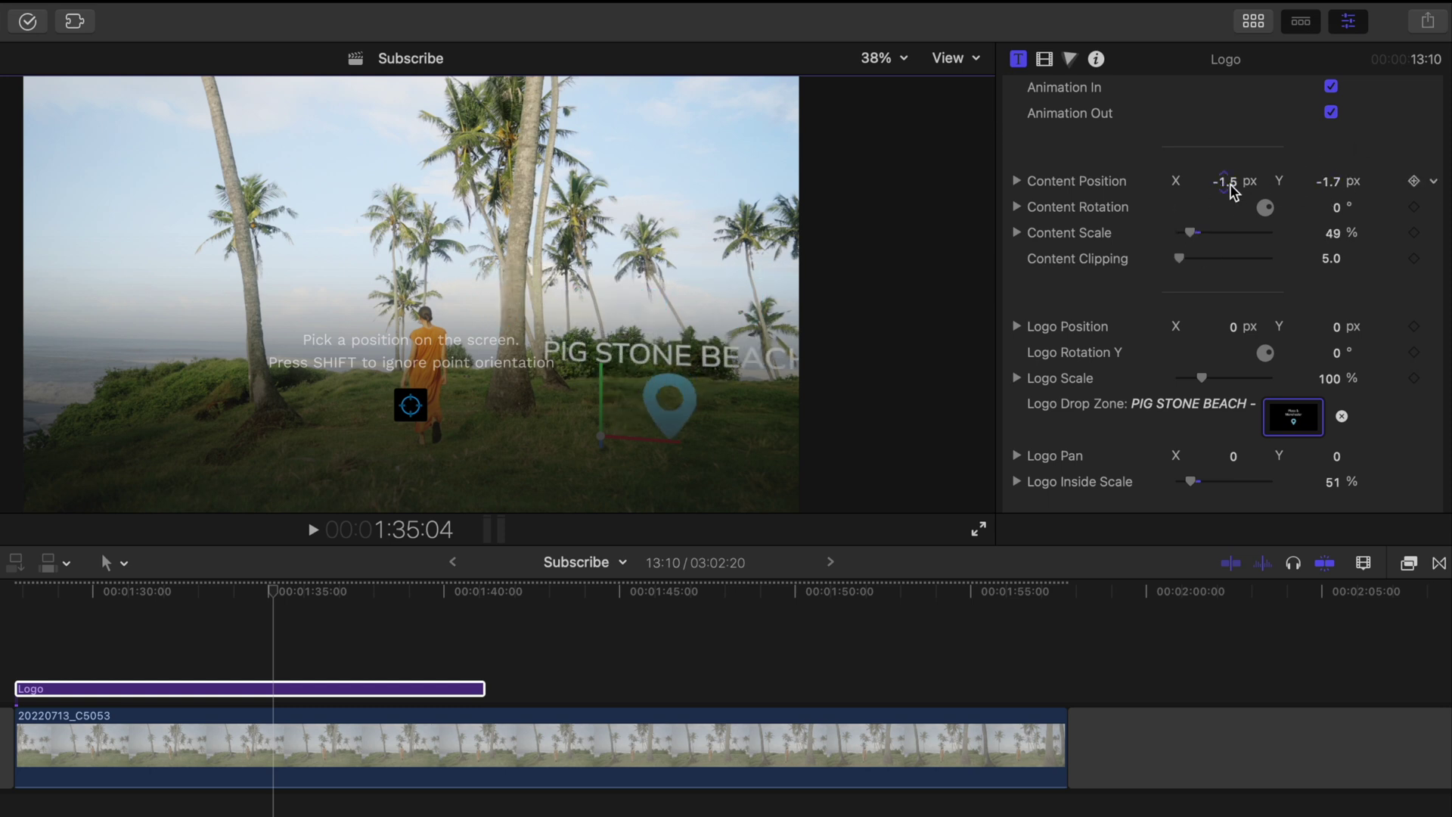
pyautogui.moveTo(1233, 189); pyautogui.dragTo(1227, 189)
pyautogui.moveTo(1333, 209); pyautogui.dragTo(1333, 213)
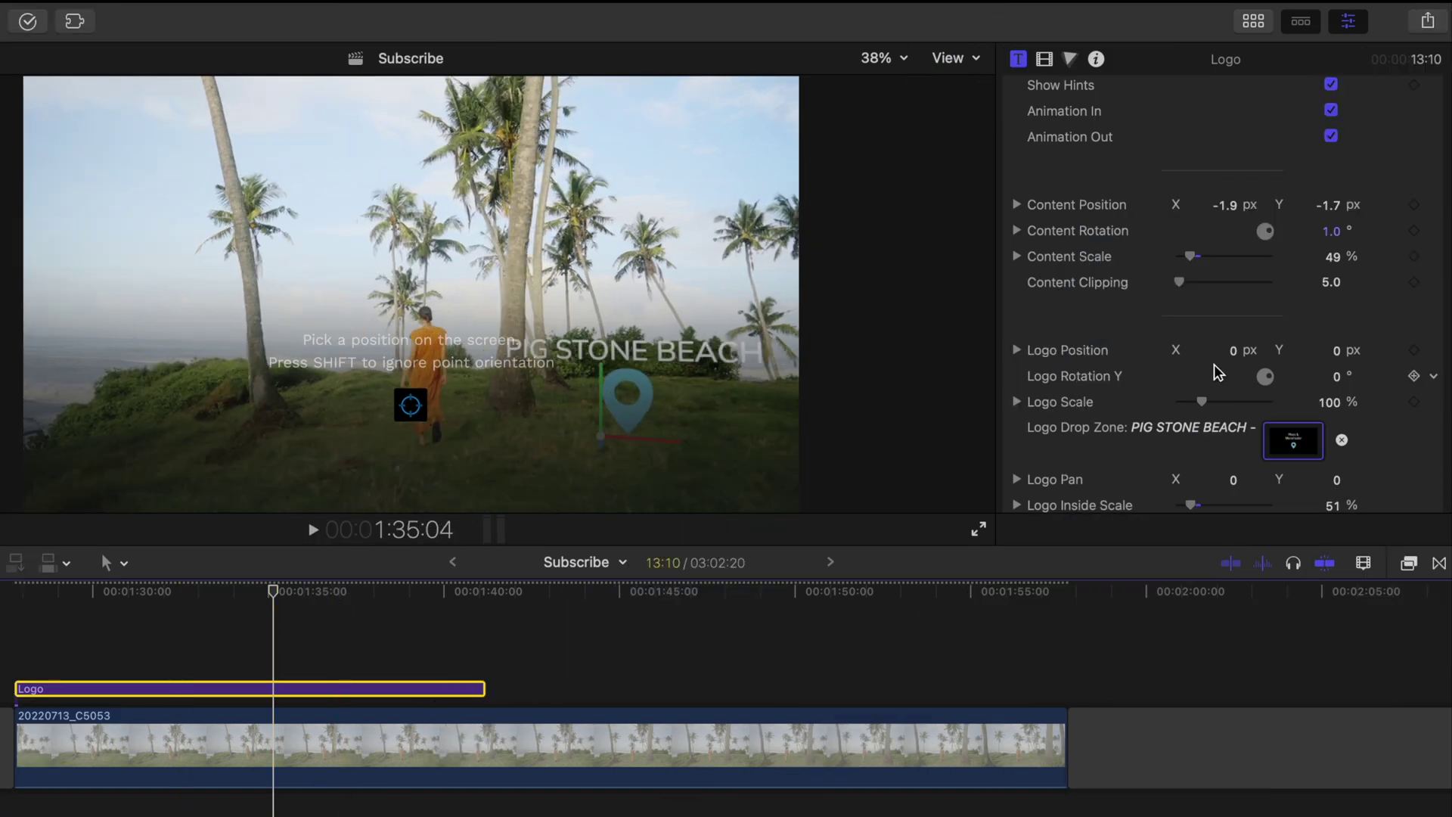
# Turn off the title's in and out animations and play back the tracked title.
pyautogui.scroll(5, 1218, 373)
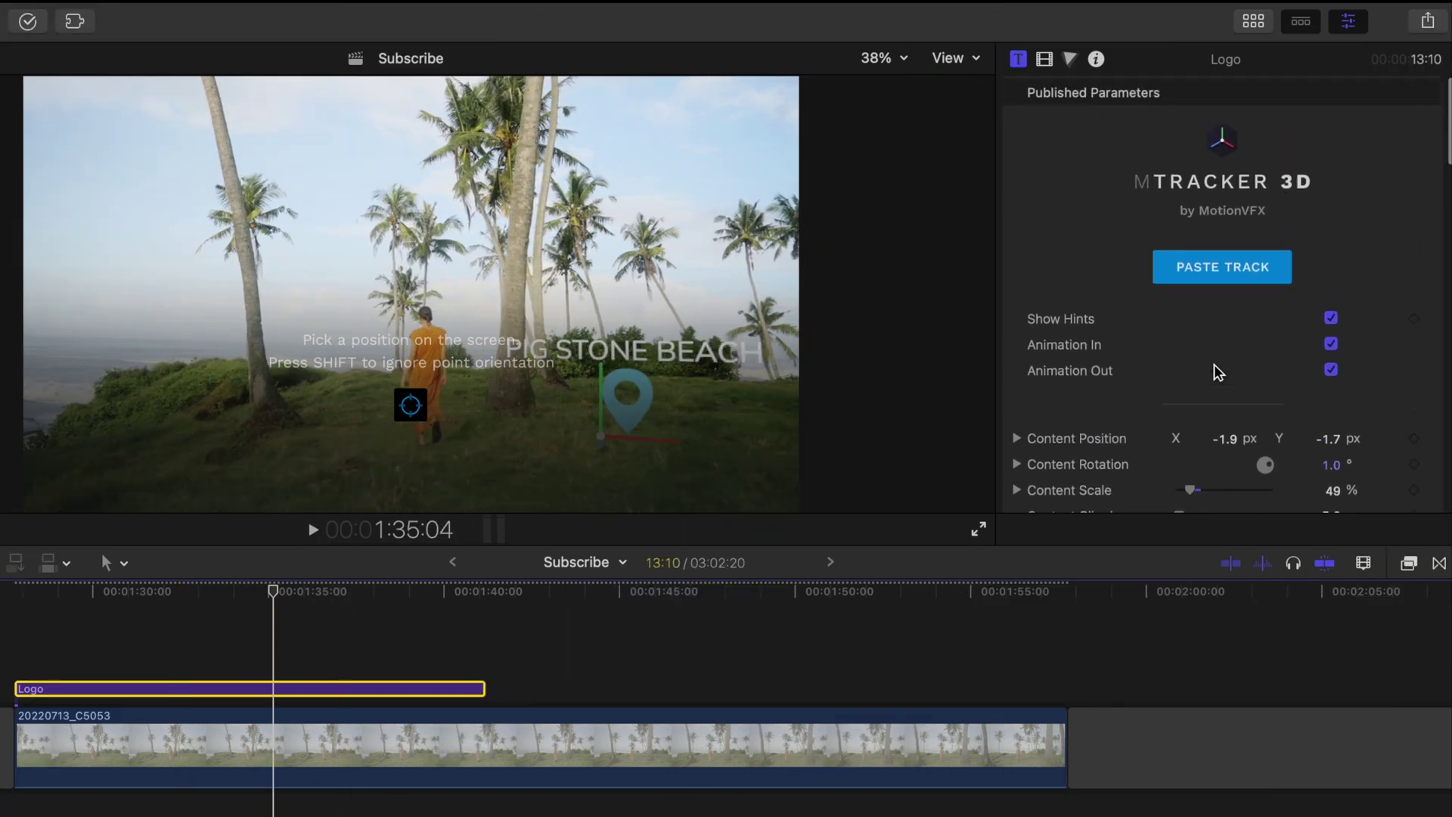
pyautogui.click(1331, 372)
pyautogui.press('j')
pyautogui.press('j')
pyautogui.press('j')
pyautogui.press('l')
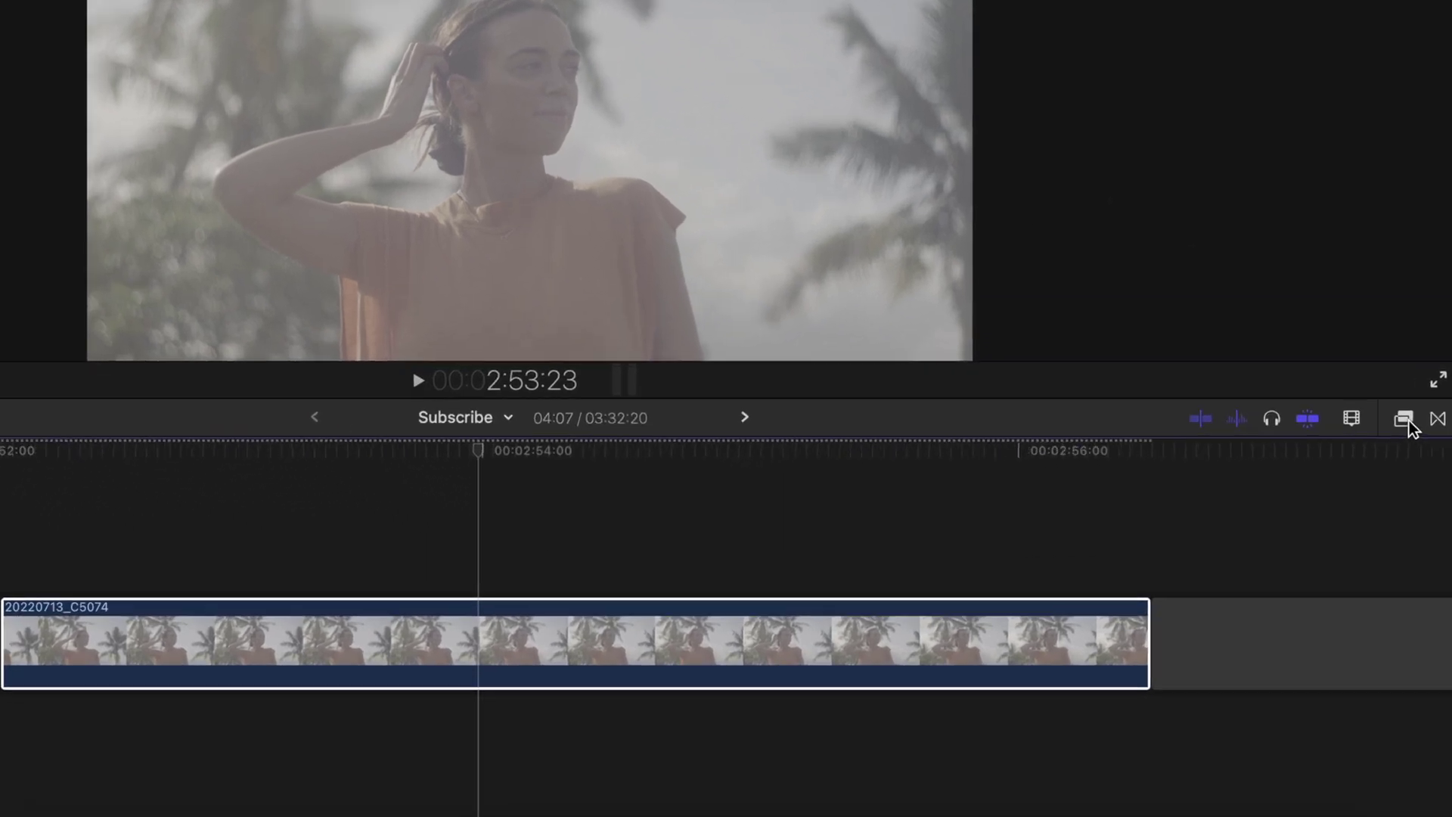
# Apply the mFilmLook effect to clip 20220713_C5074 from the Effects browser.
pyautogui.click(1414, 503)
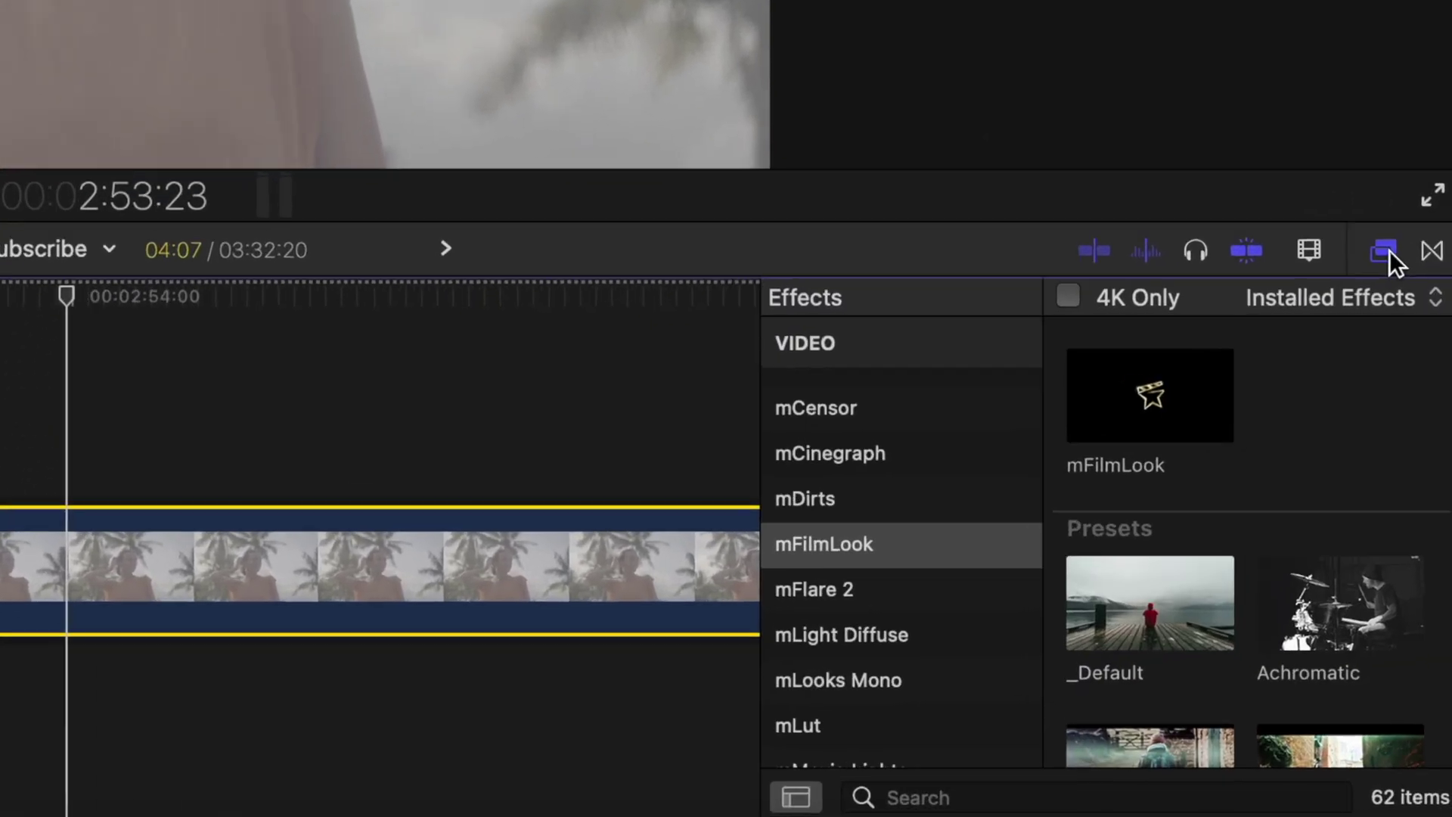
pyautogui.click(950, 519)
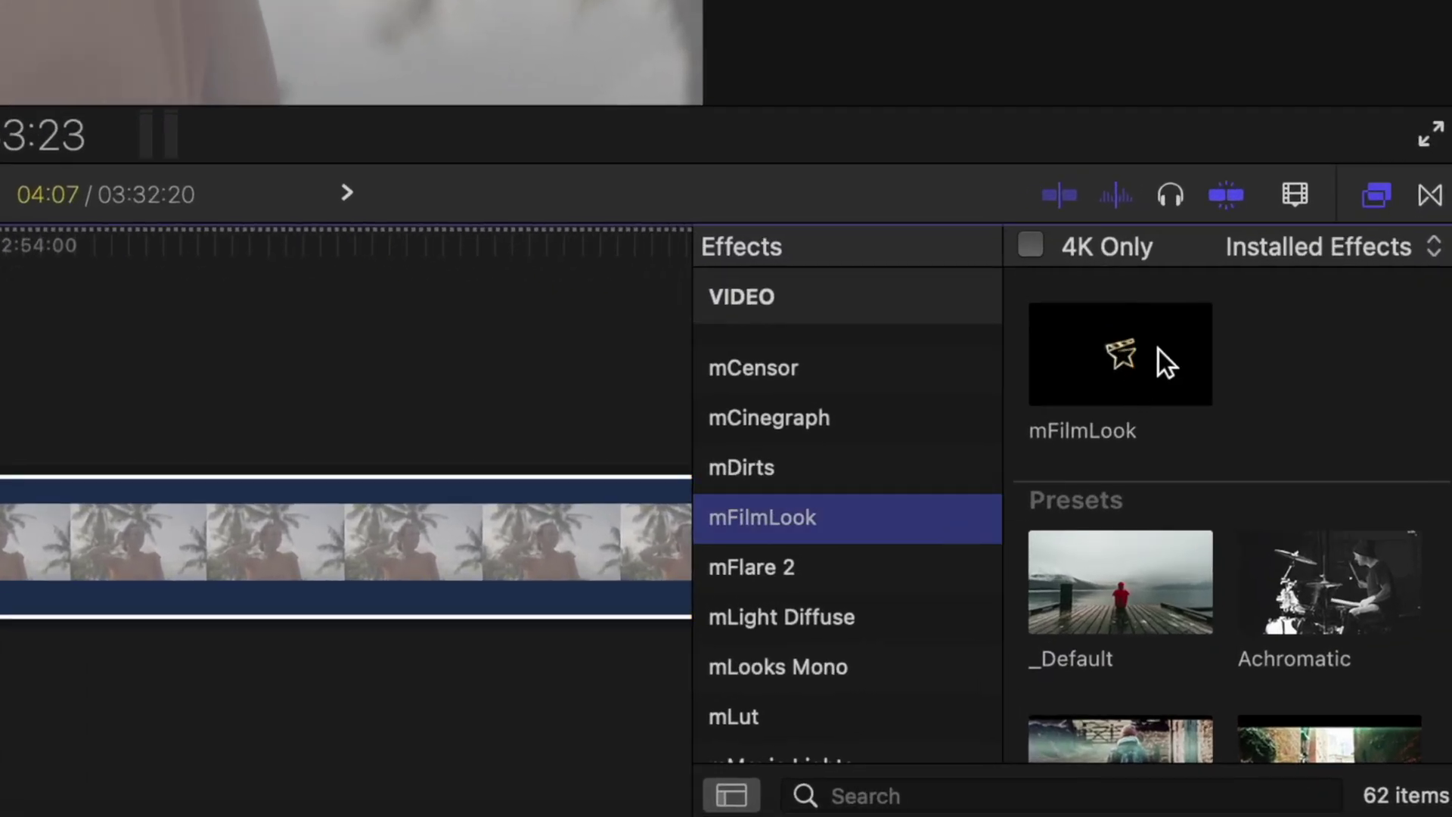
pyautogui.doubleClick(1159, 350)
pyautogui.press('super+5')
# Show the expanded mFilmLook controls in a full-height Video Inspector.
pyautogui.click(1359, 16)
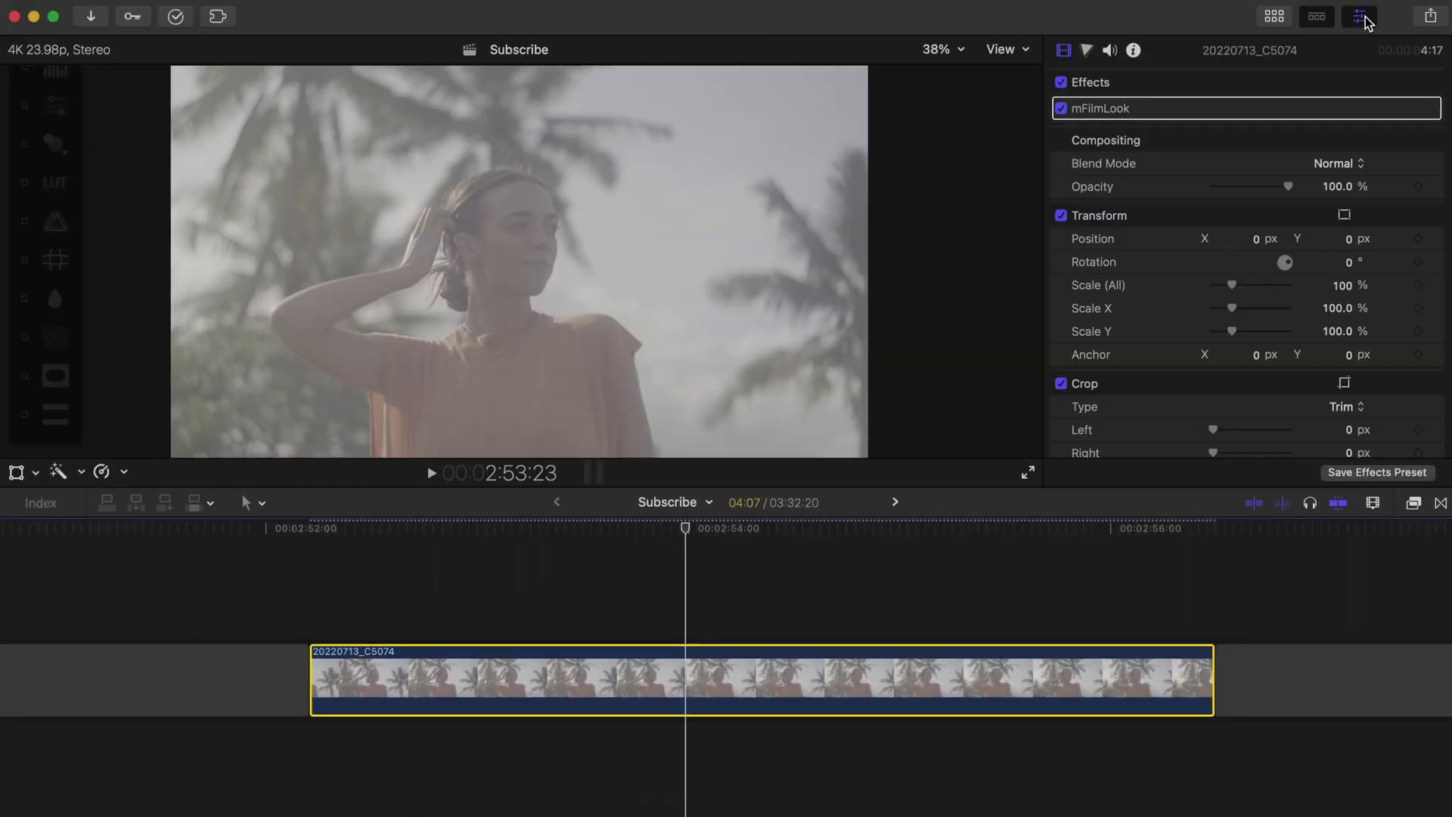
pyautogui.click(1408, 108)
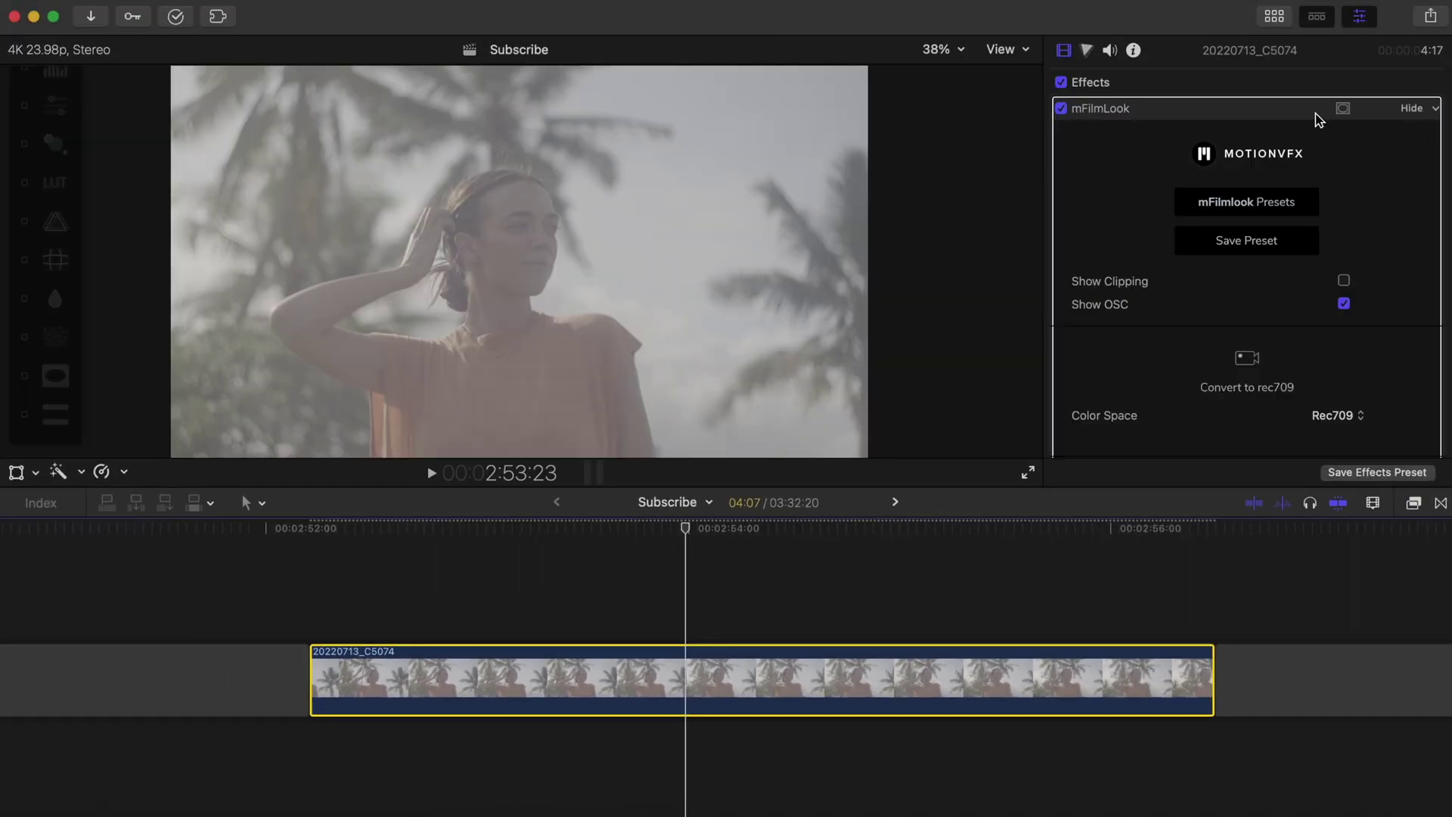
pyautogui.doubleClick(1272, 55)
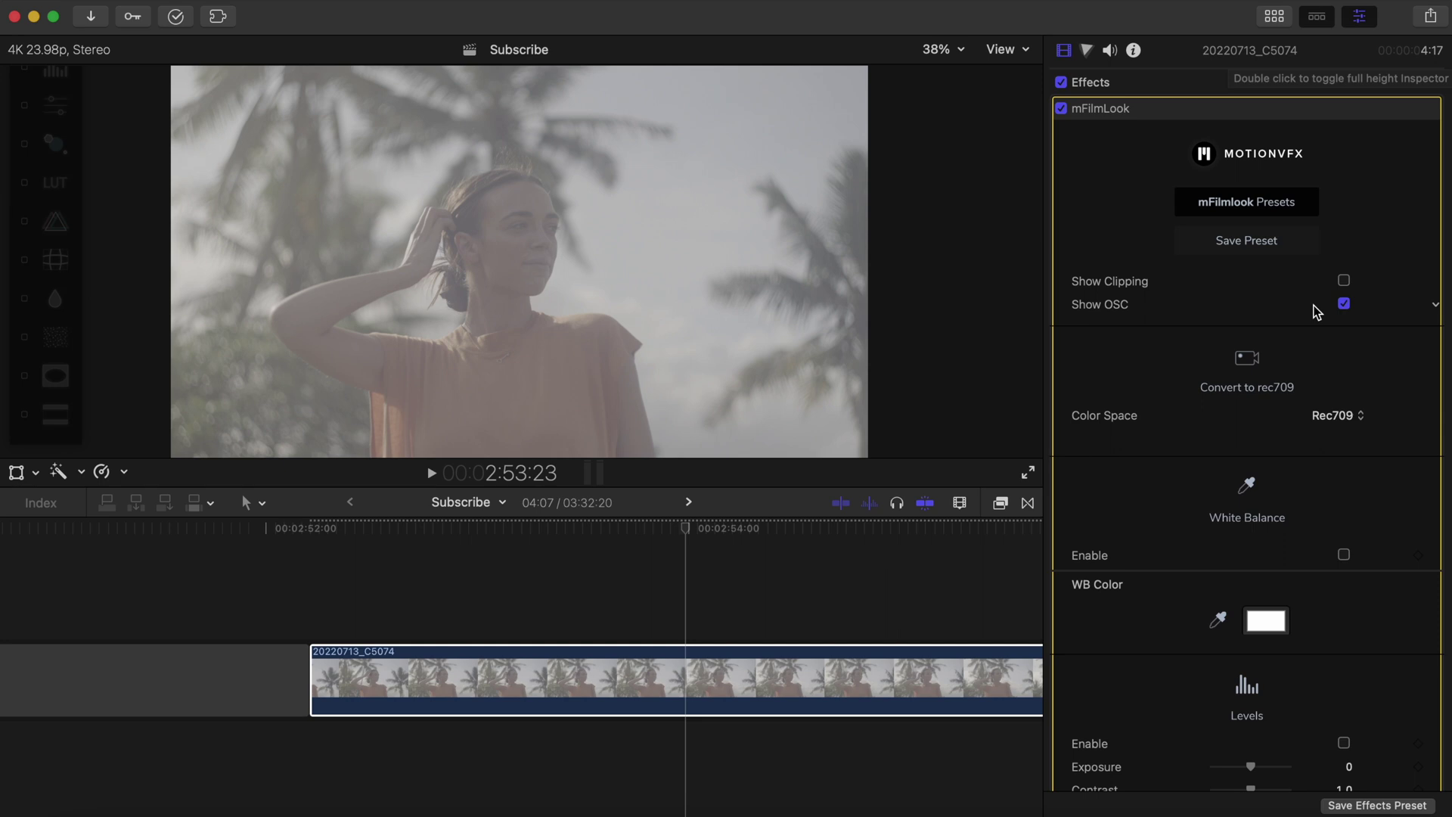
pyautogui.click(1358, 423)
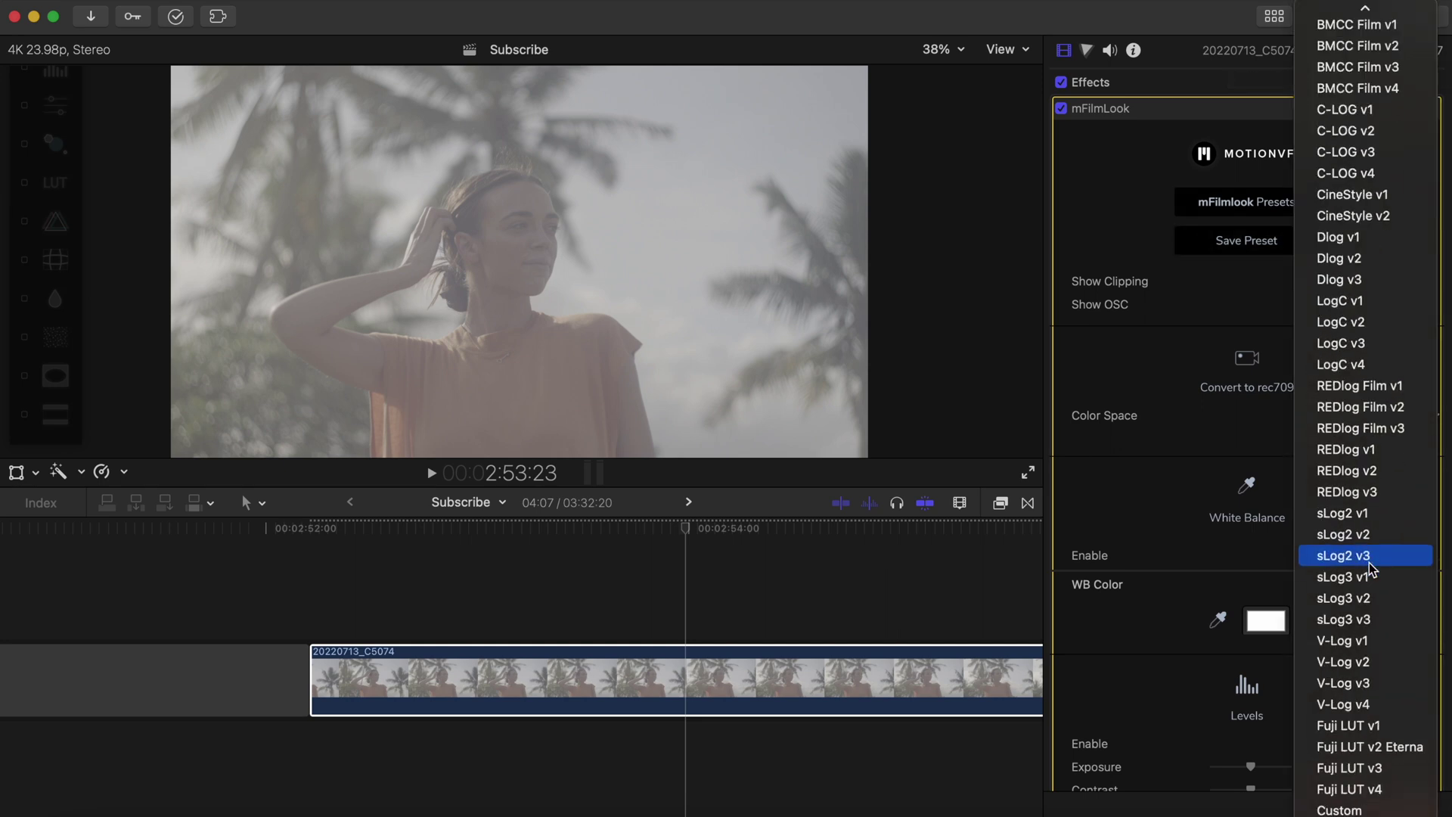
# Set mFilmLook's source colour space to sLog3 v3, with Levels contrast 1.21 and In Gamma 1.14.
pyautogui.click(1389, 625)
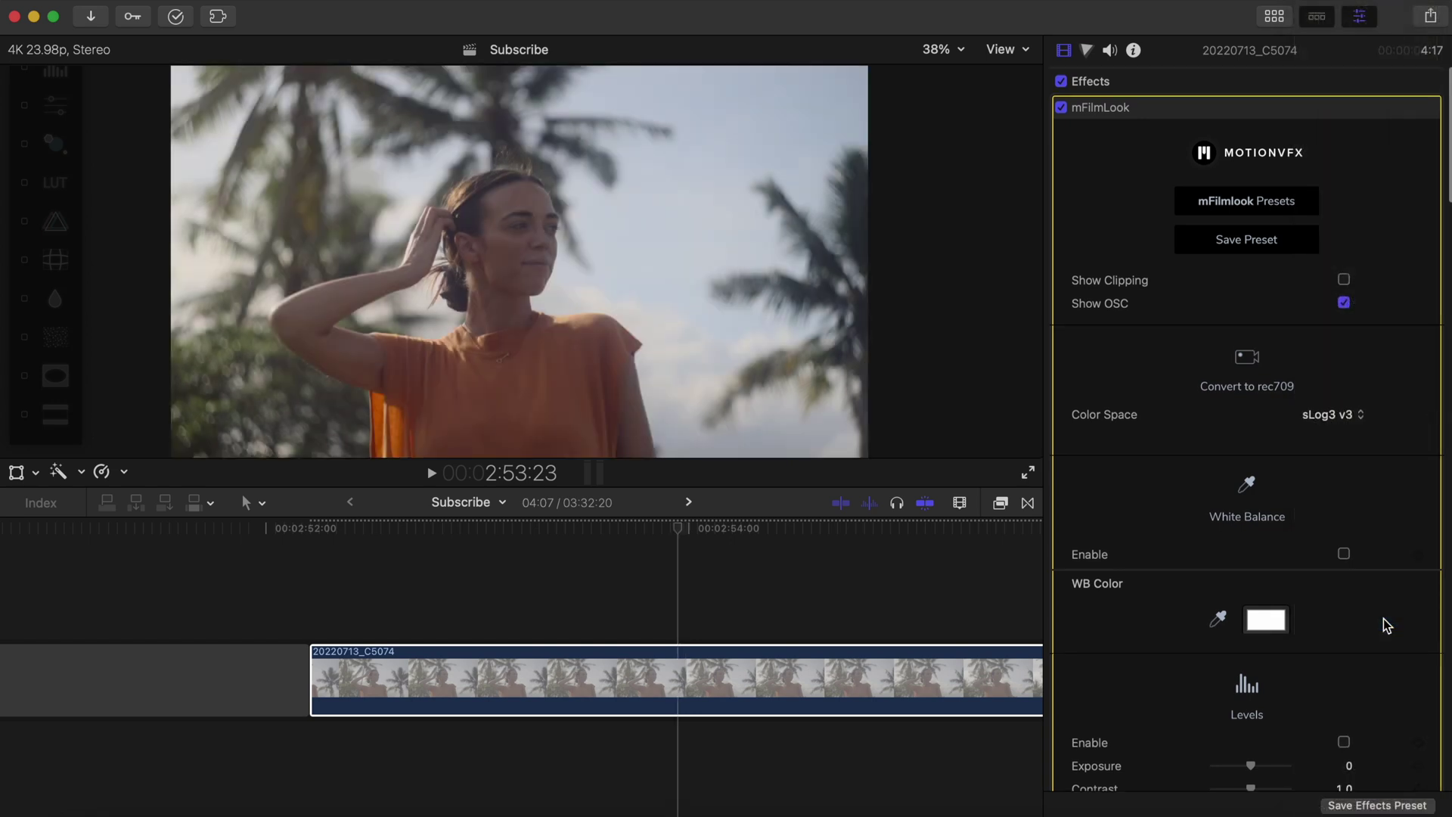
pyautogui.scroll(-4, 1388, 625)
pyautogui.scroll(-3, 1387, 624)
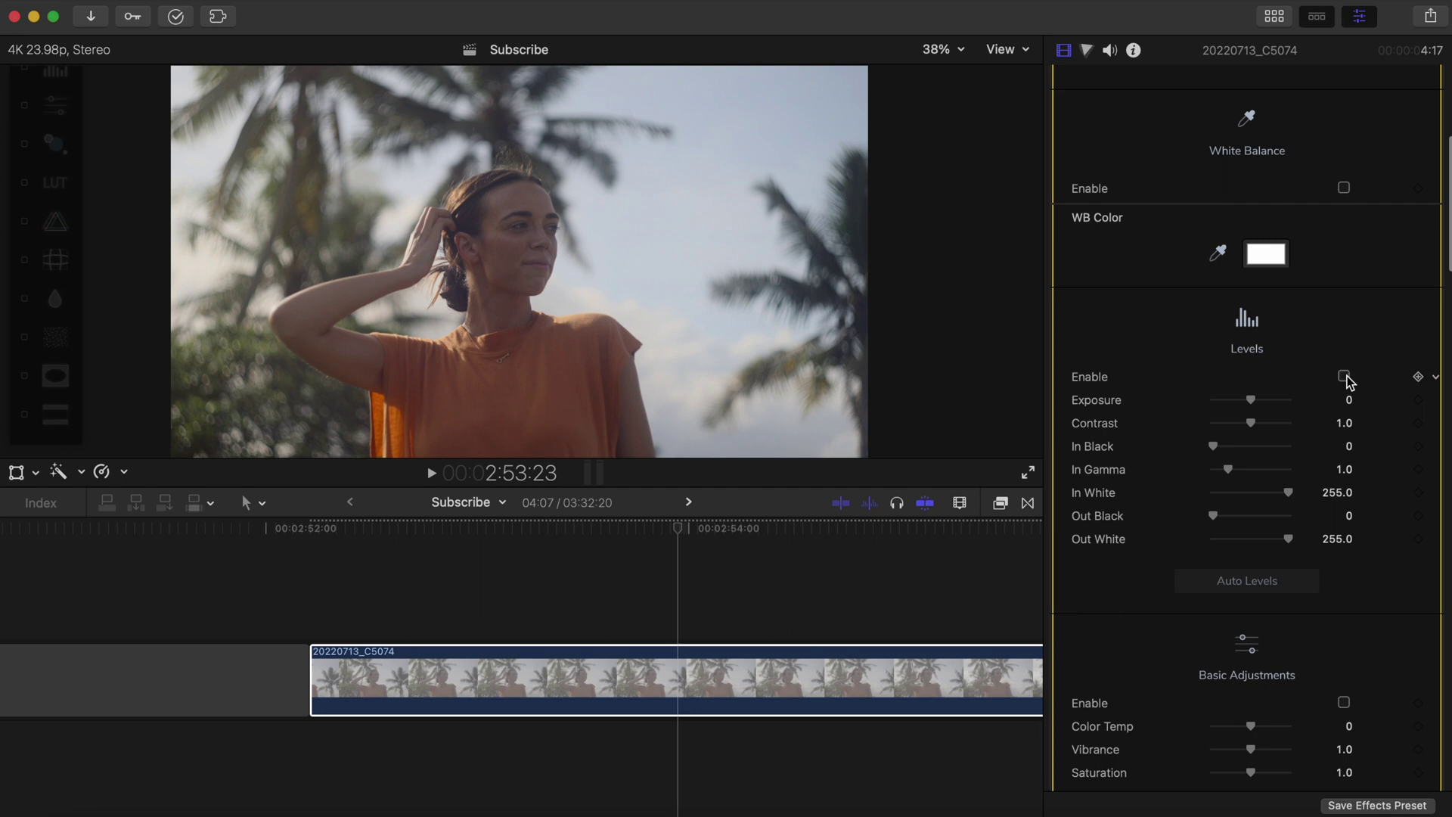
pyautogui.moveTo(1257, 428); pyautogui.dragTo(1263, 426)
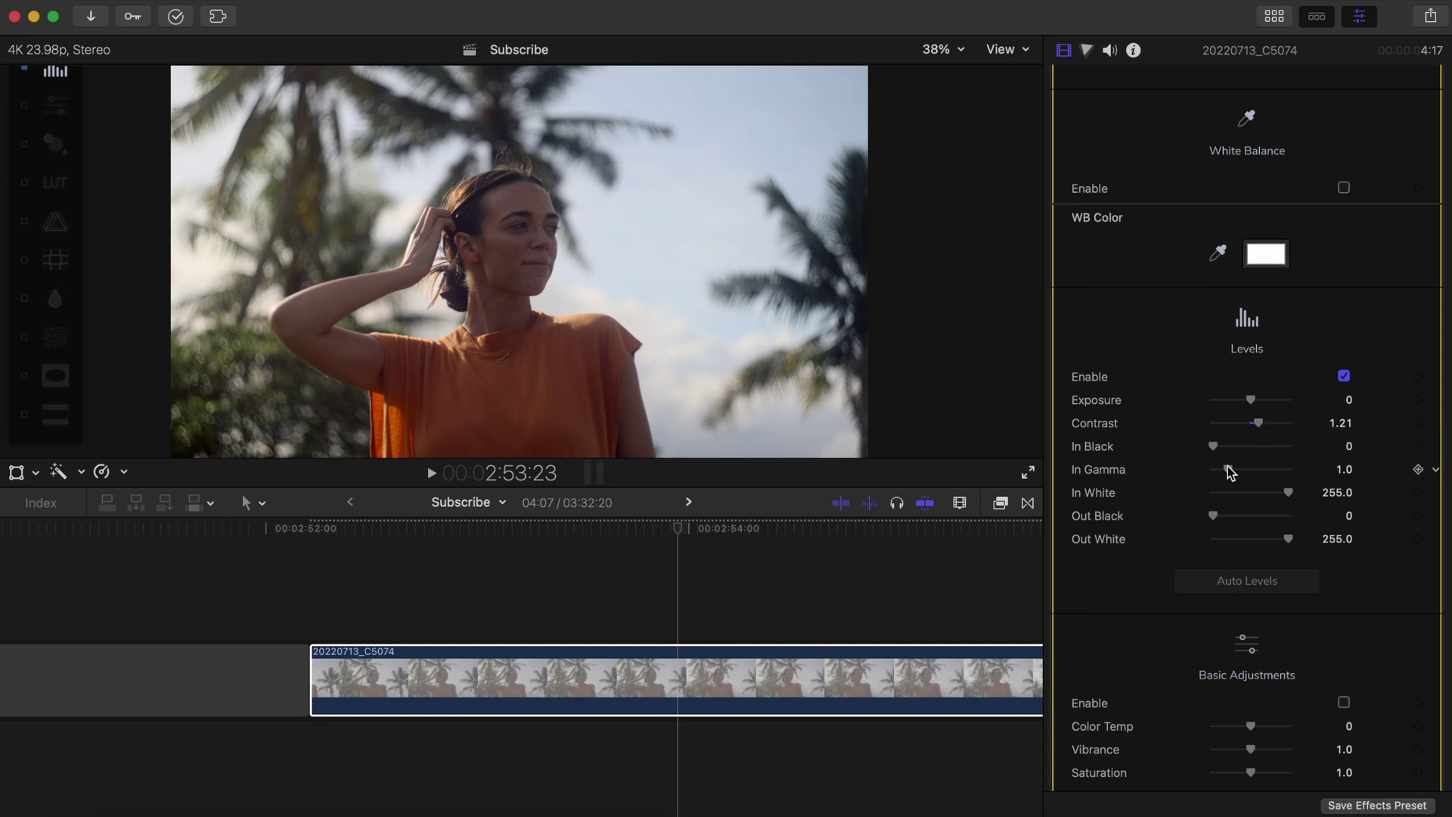
pyautogui.moveTo(1229, 471); pyautogui.dragTo(1233, 470)
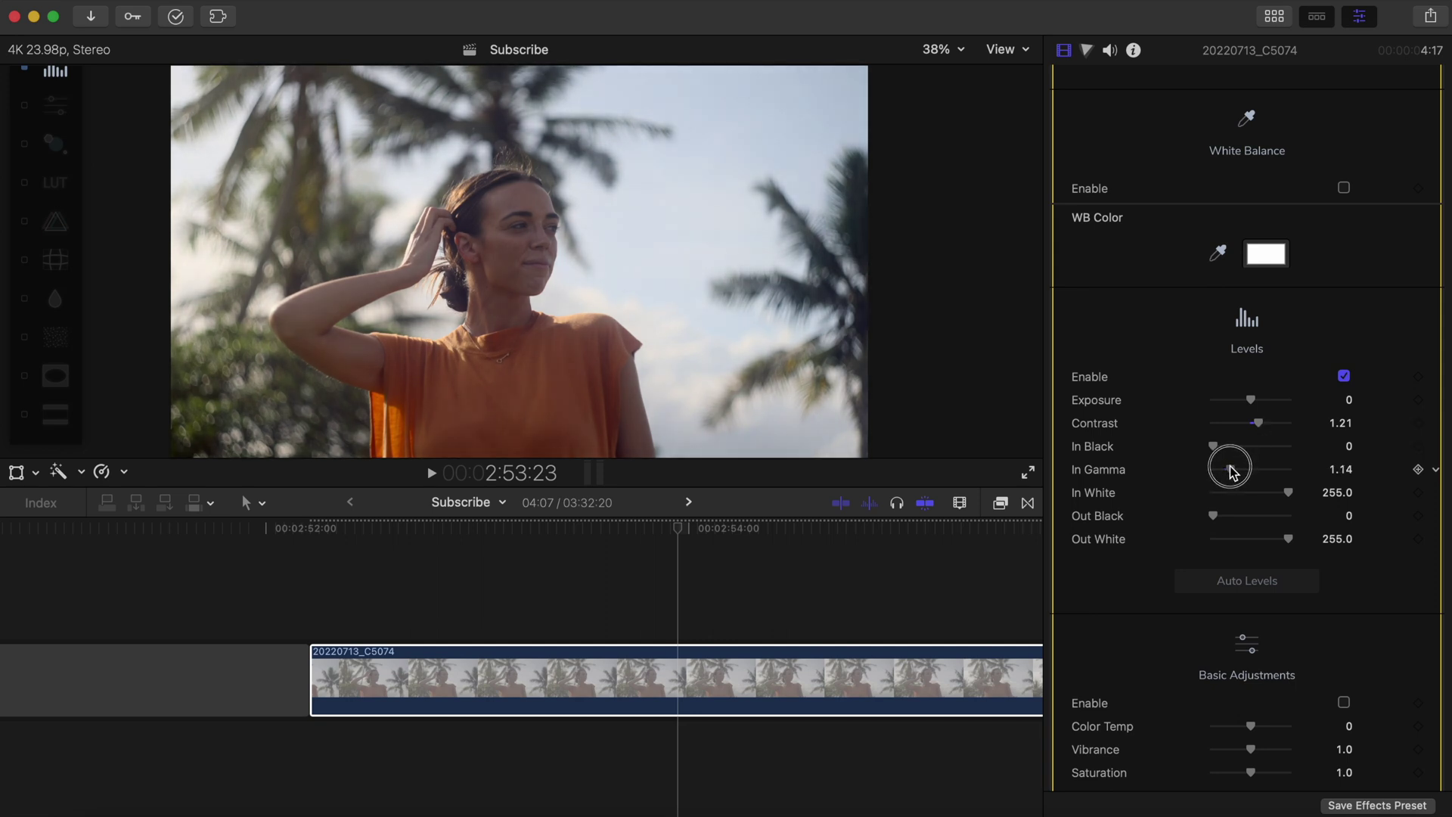
# Enable Basic Adjustments with Vibrance 1.26 and bring up the LUT Presets browser.
pyautogui.scroll(-10, 1240, 471)
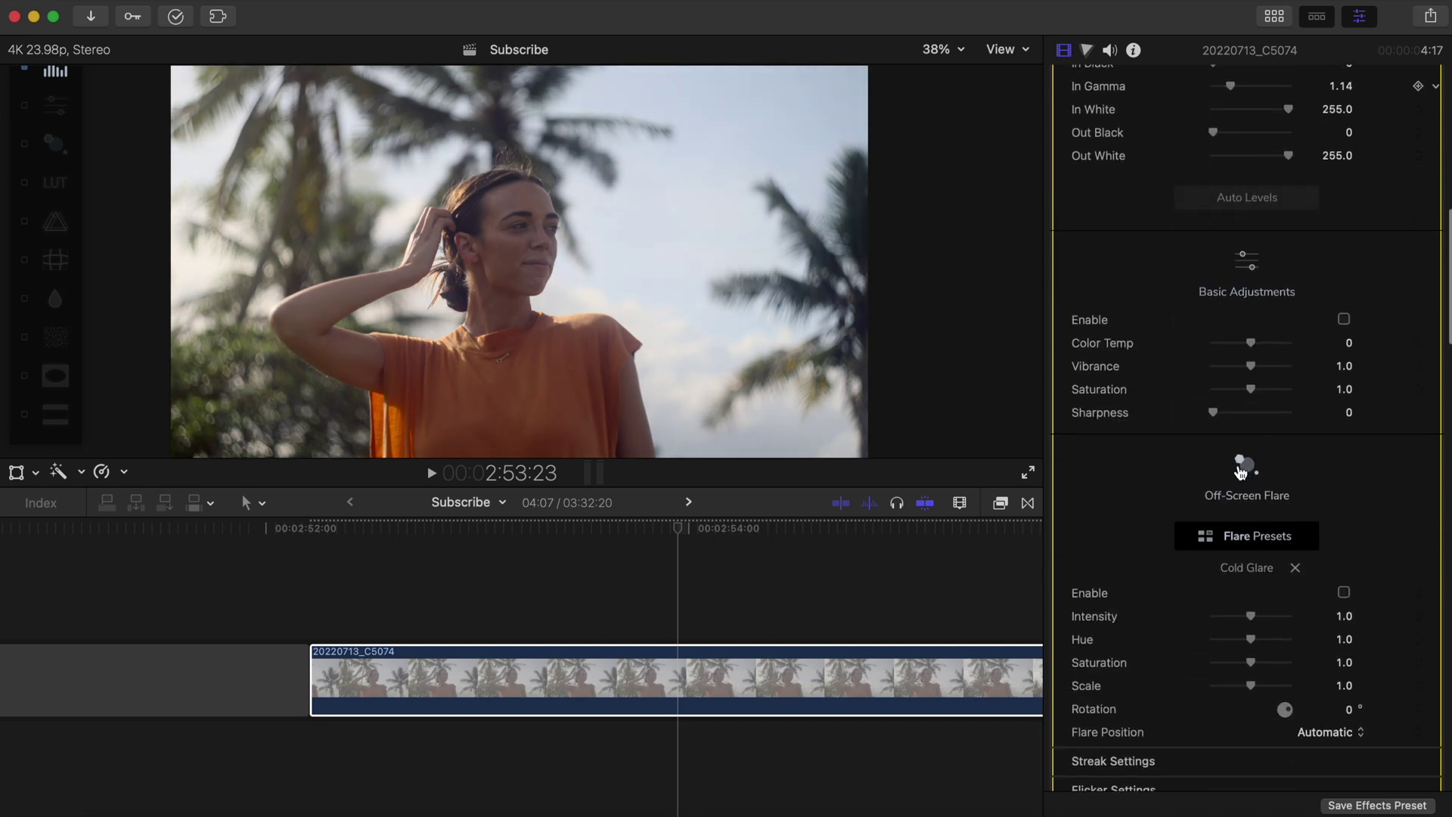
pyautogui.click(1343, 223)
pyautogui.moveTo(1250, 271); pyautogui.dragTo(1267, 322)
pyautogui.scroll(-14, 1288, 363)
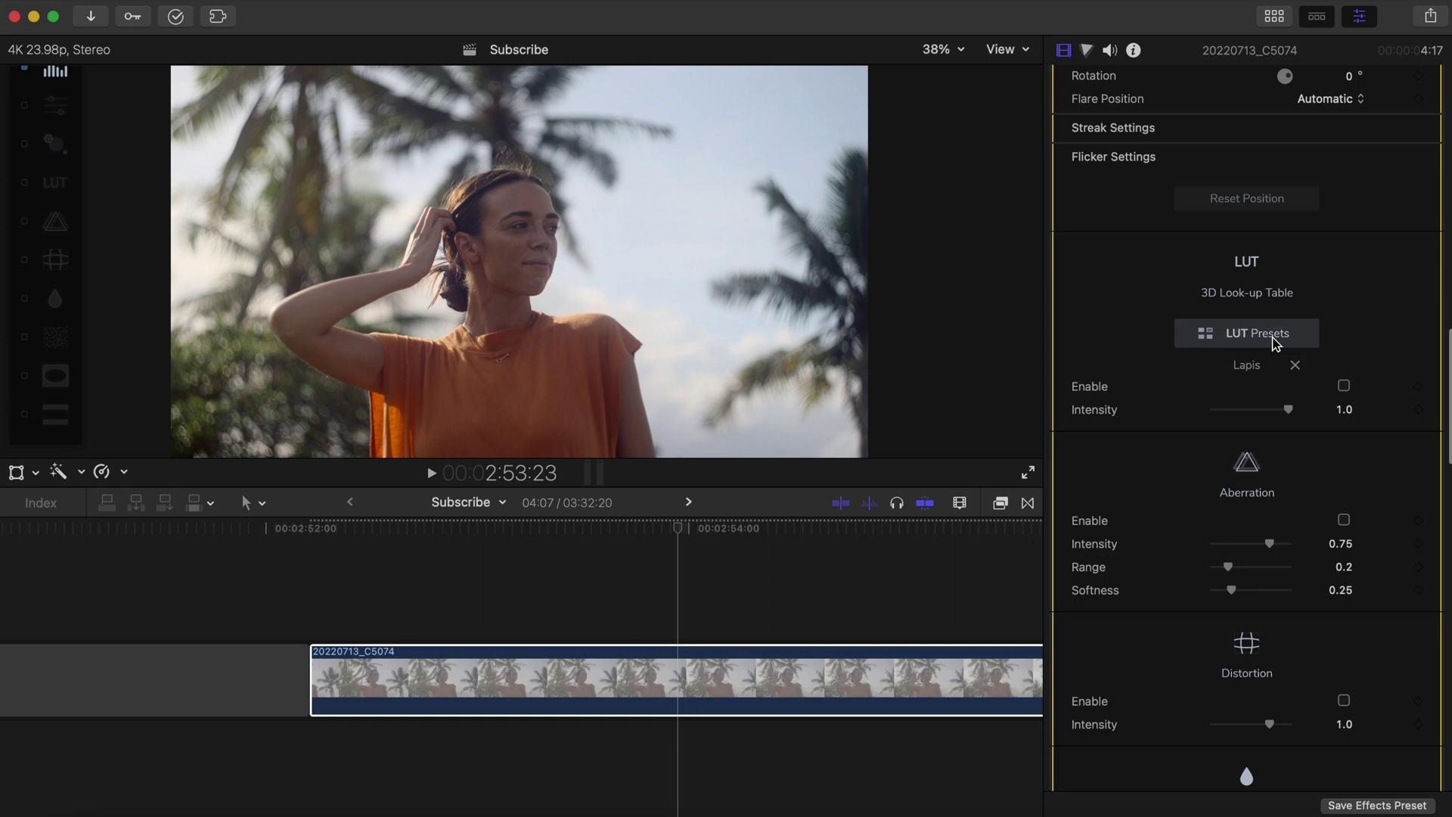
pyautogui.click(1274, 339)
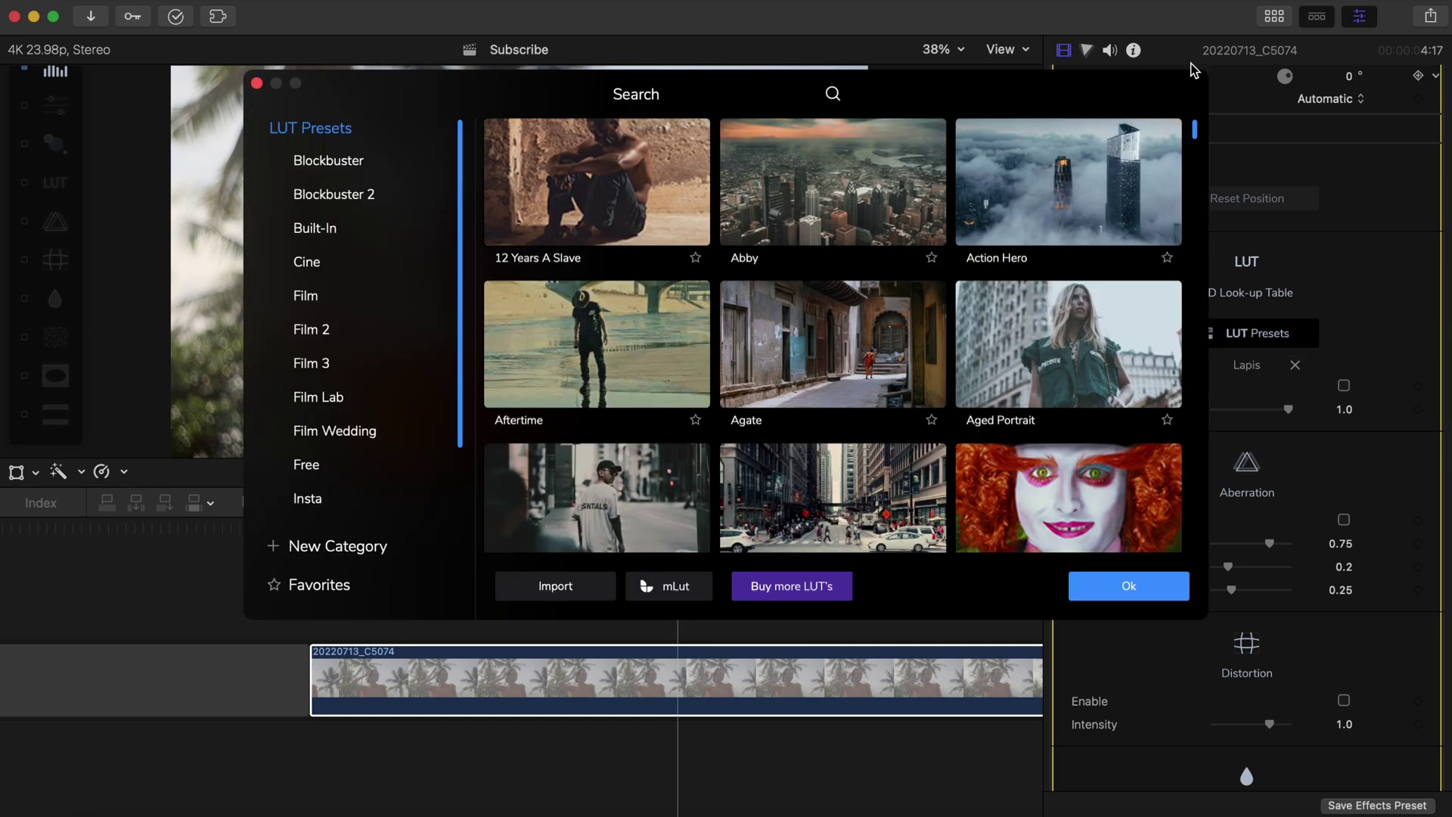
# Apply the Carina LUT preset and set its LUT Intensity to 1.0.
pyautogui.moveTo(1203, 80); pyautogui.dragTo(963, 315)
pyautogui.scroll(-5, 804, 628)
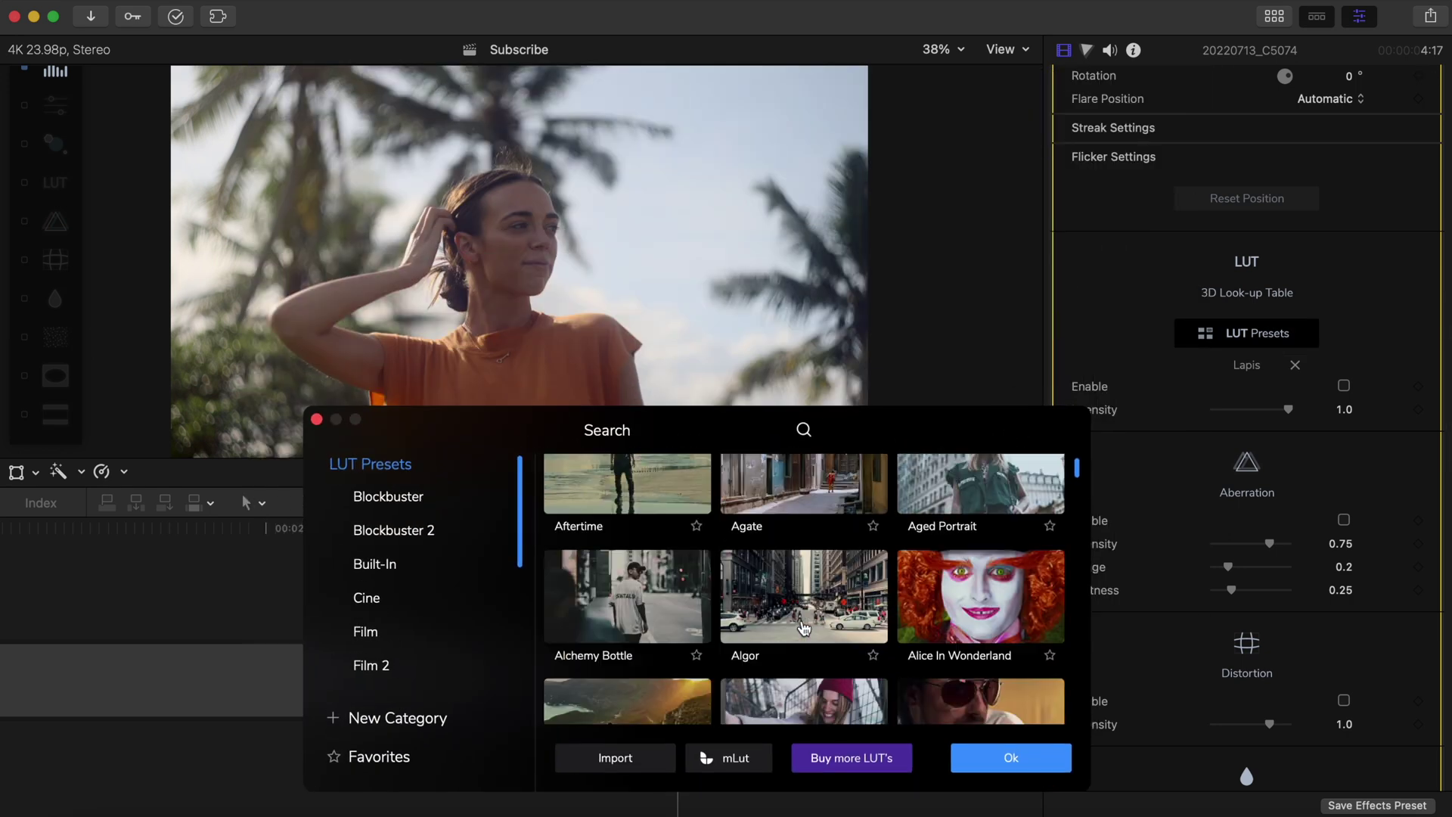
pyautogui.scroll(-15, 804, 628)
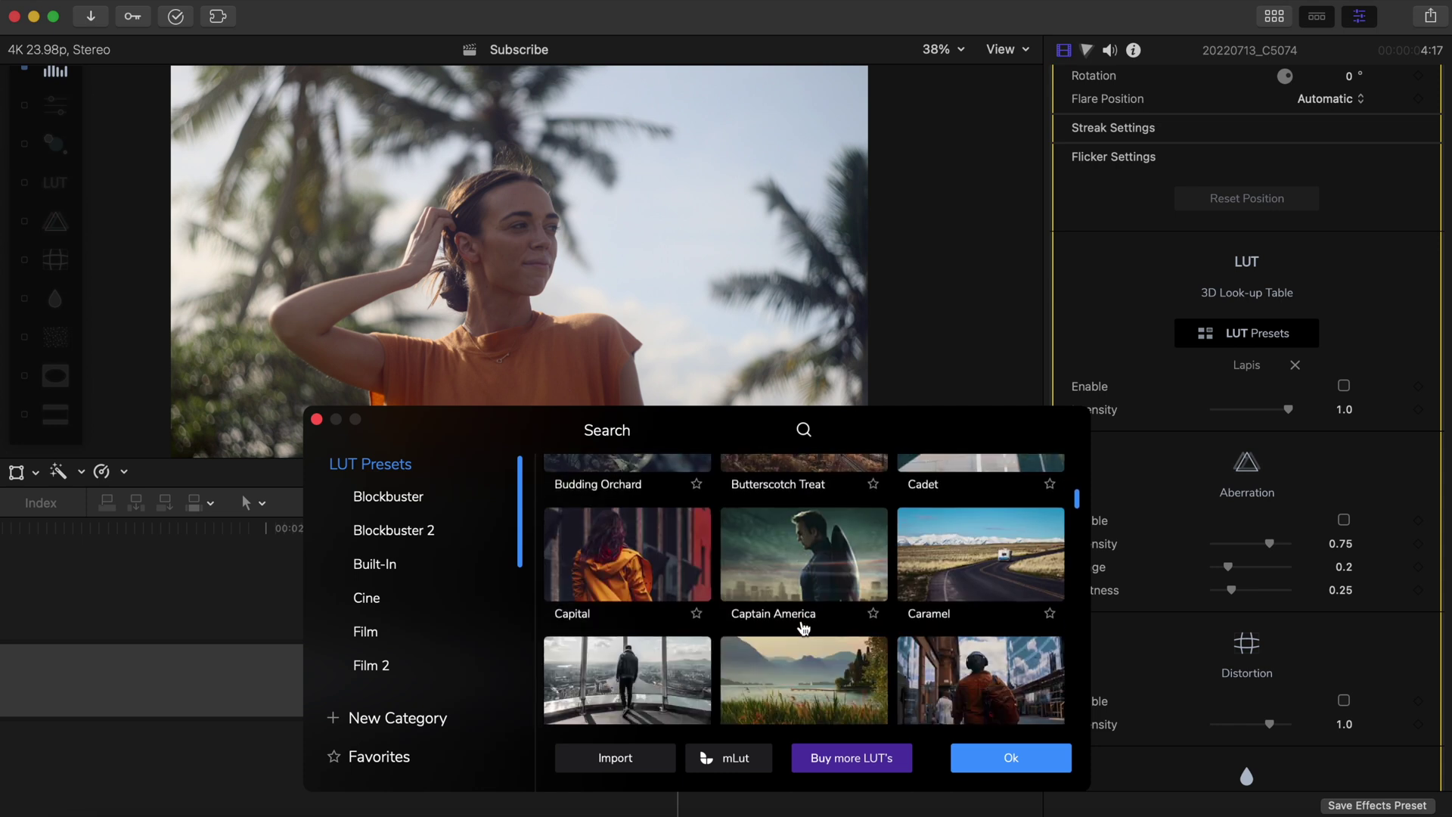
pyautogui.click(668, 532)
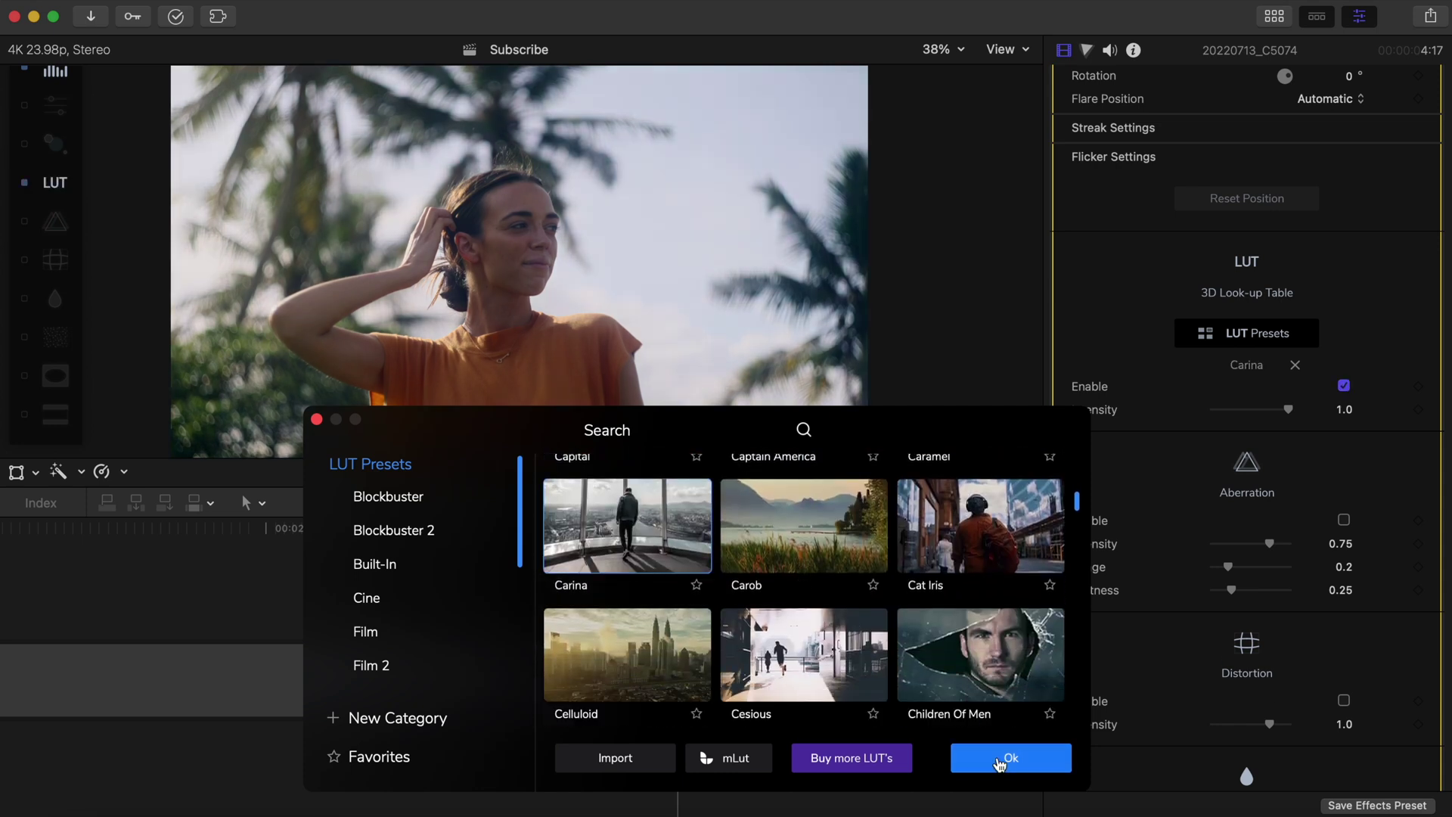
pyautogui.click(1009, 757)
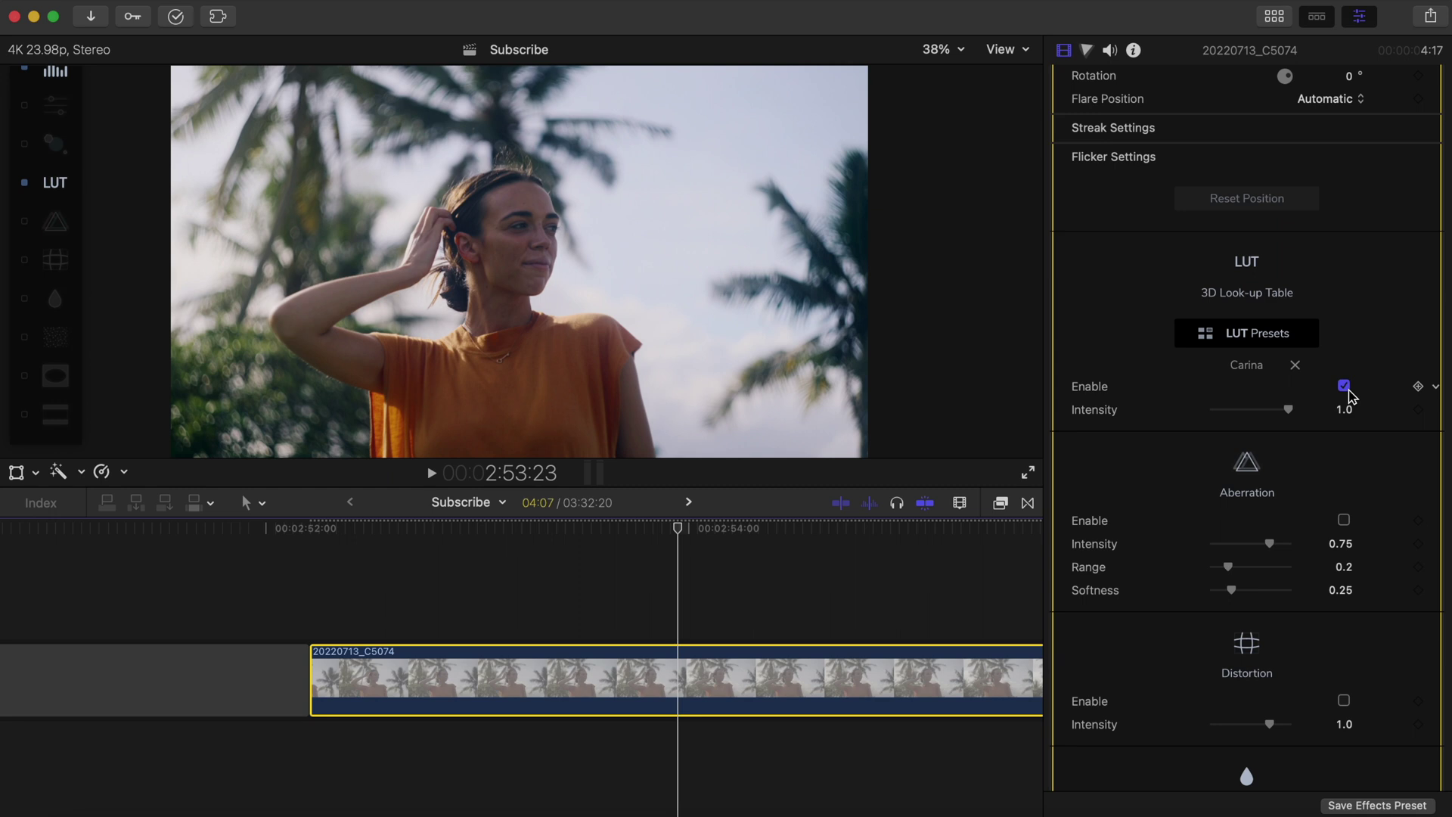
pyautogui.moveTo(1284, 410); pyautogui.dragTo(1327, 418)
# Enable a manually placed off-screen flare on the left edge, scale 1.21, intensity 1.03.
pyautogui.scroll(8, 1313, 386)
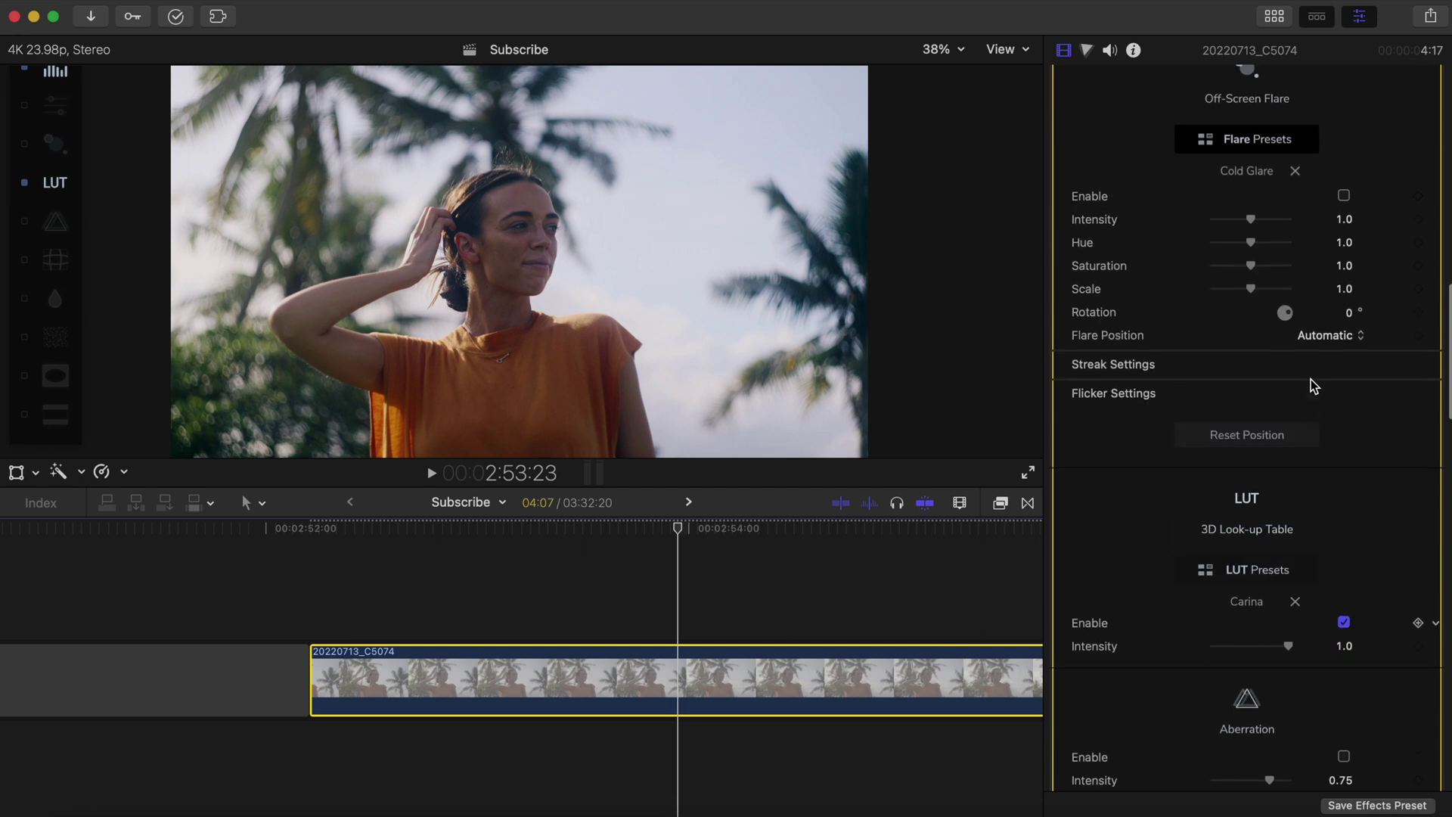
pyautogui.click(1344, 391)
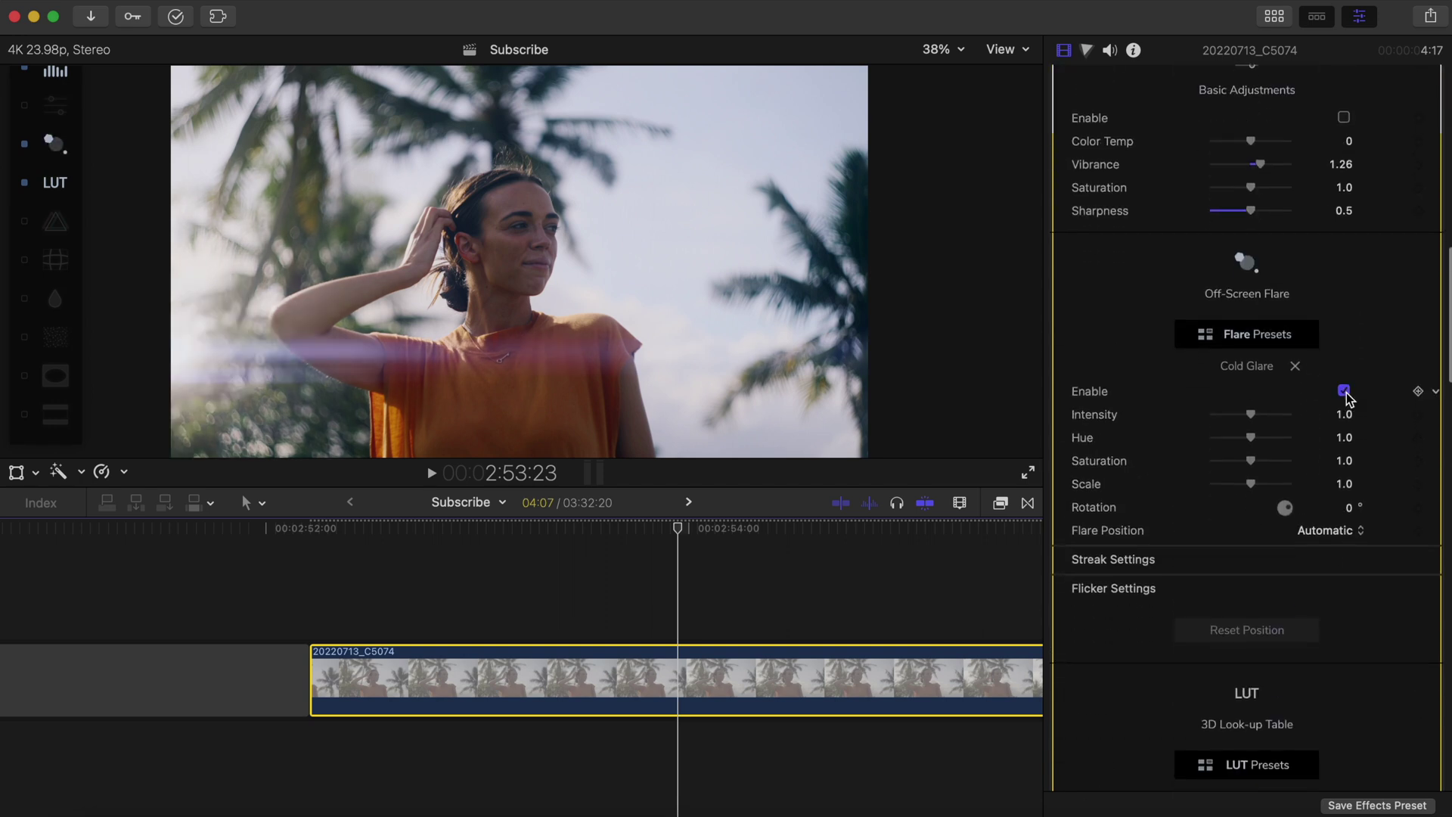
pyautogui.click(1339, 533)
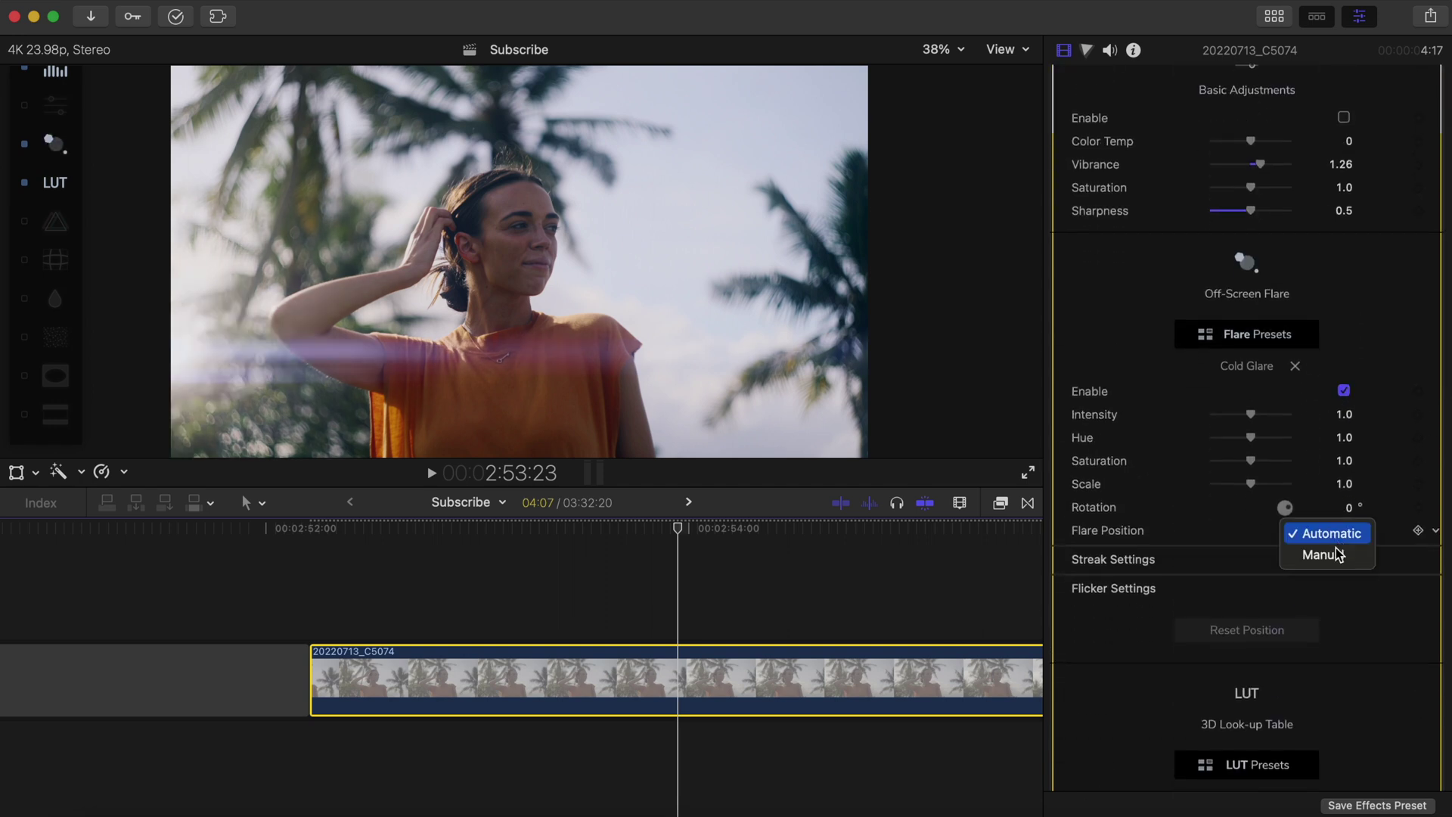
pyautogui.click(1334, 555)
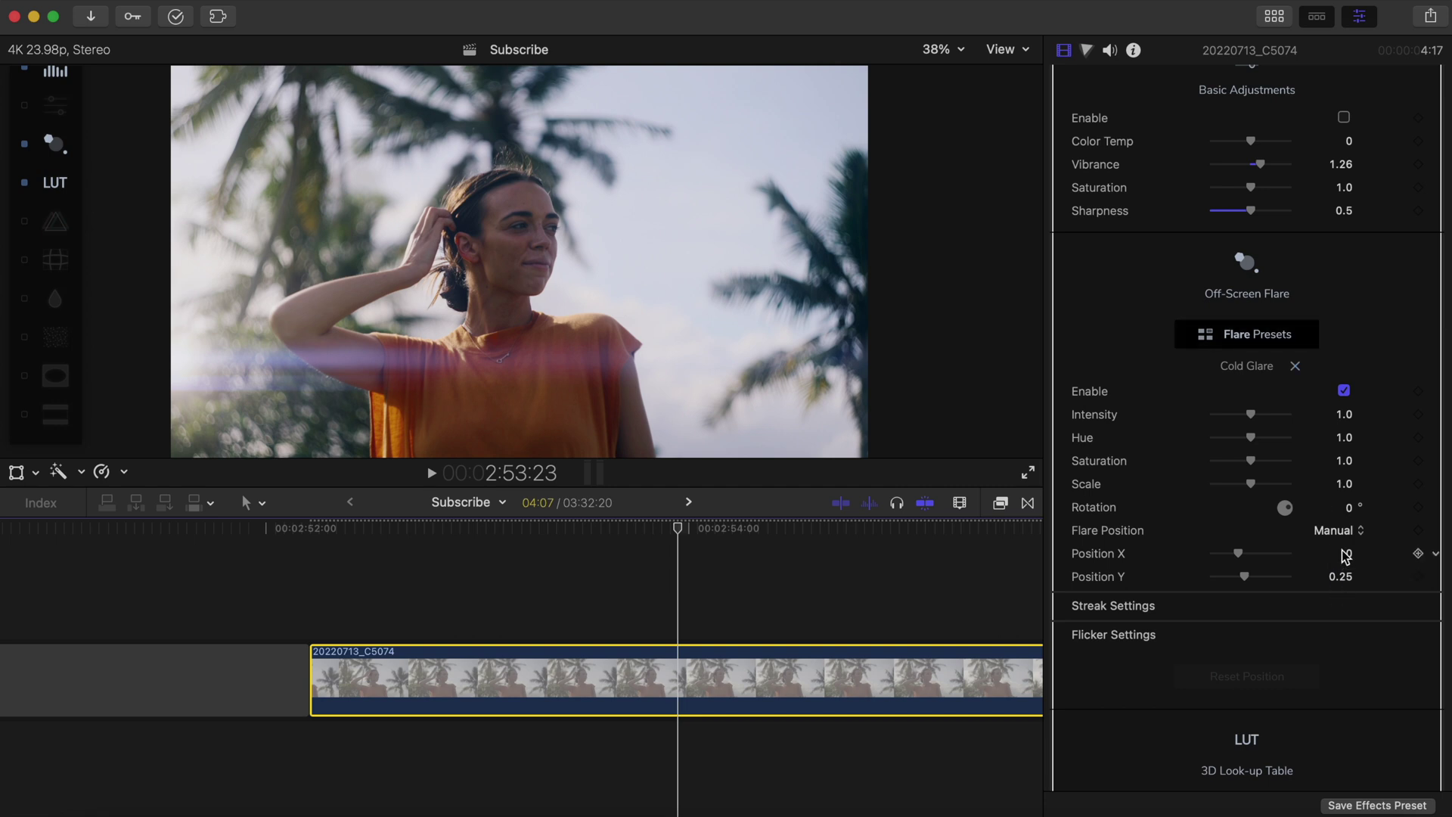
pyautogui.click(1245, 261)
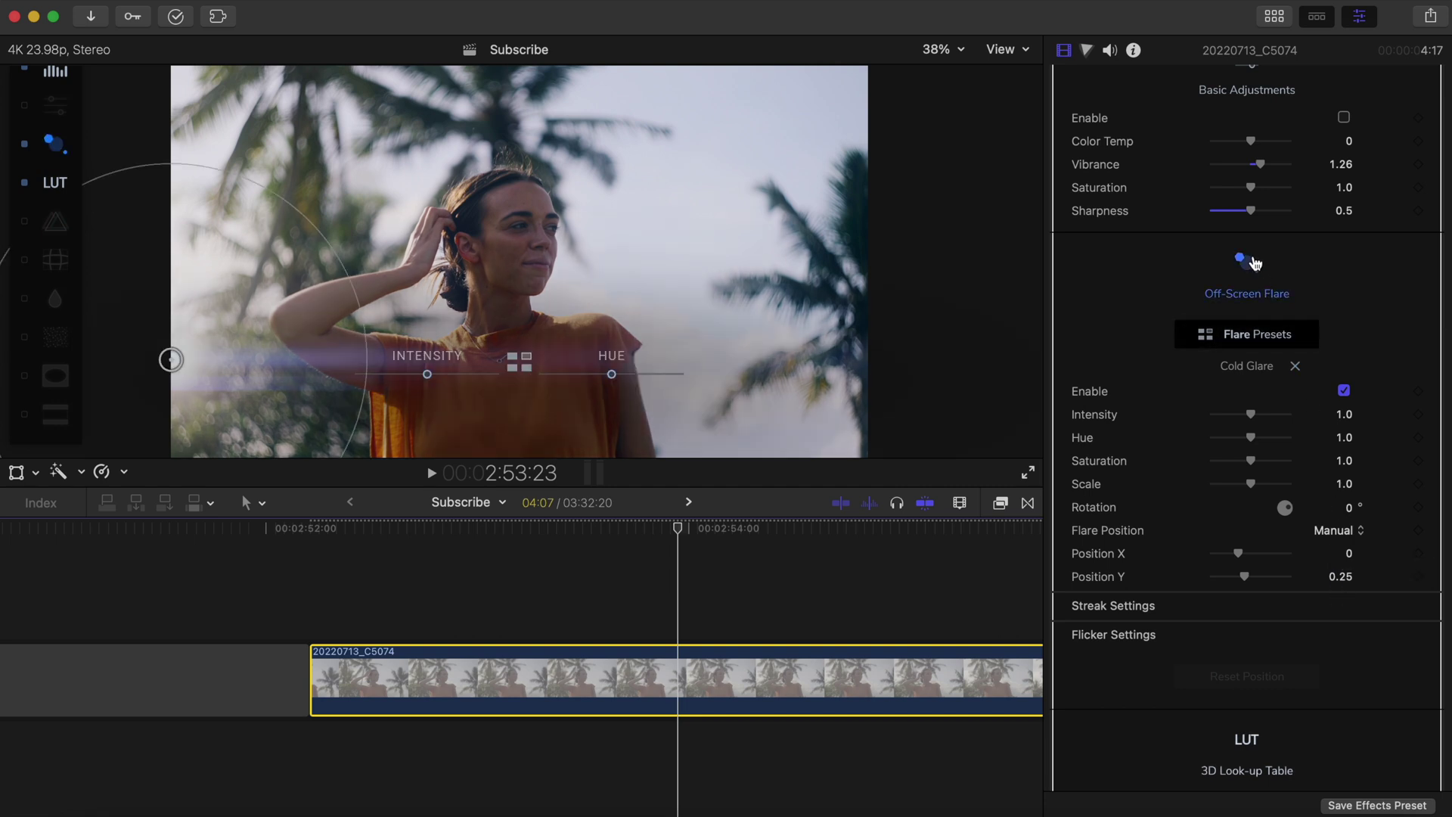
pyautogui.moveTo(350, 272); pyautogui.dragTo(382, 253)
pyautogui.moveTo(173, 359)
pyautogui.mouseDown()
pyautogui.moveTo(187, 283)
pyautogui.moveTo(183, 227)
pyautogui.moveTo(167, 233)
pyautogui.mouseUp()
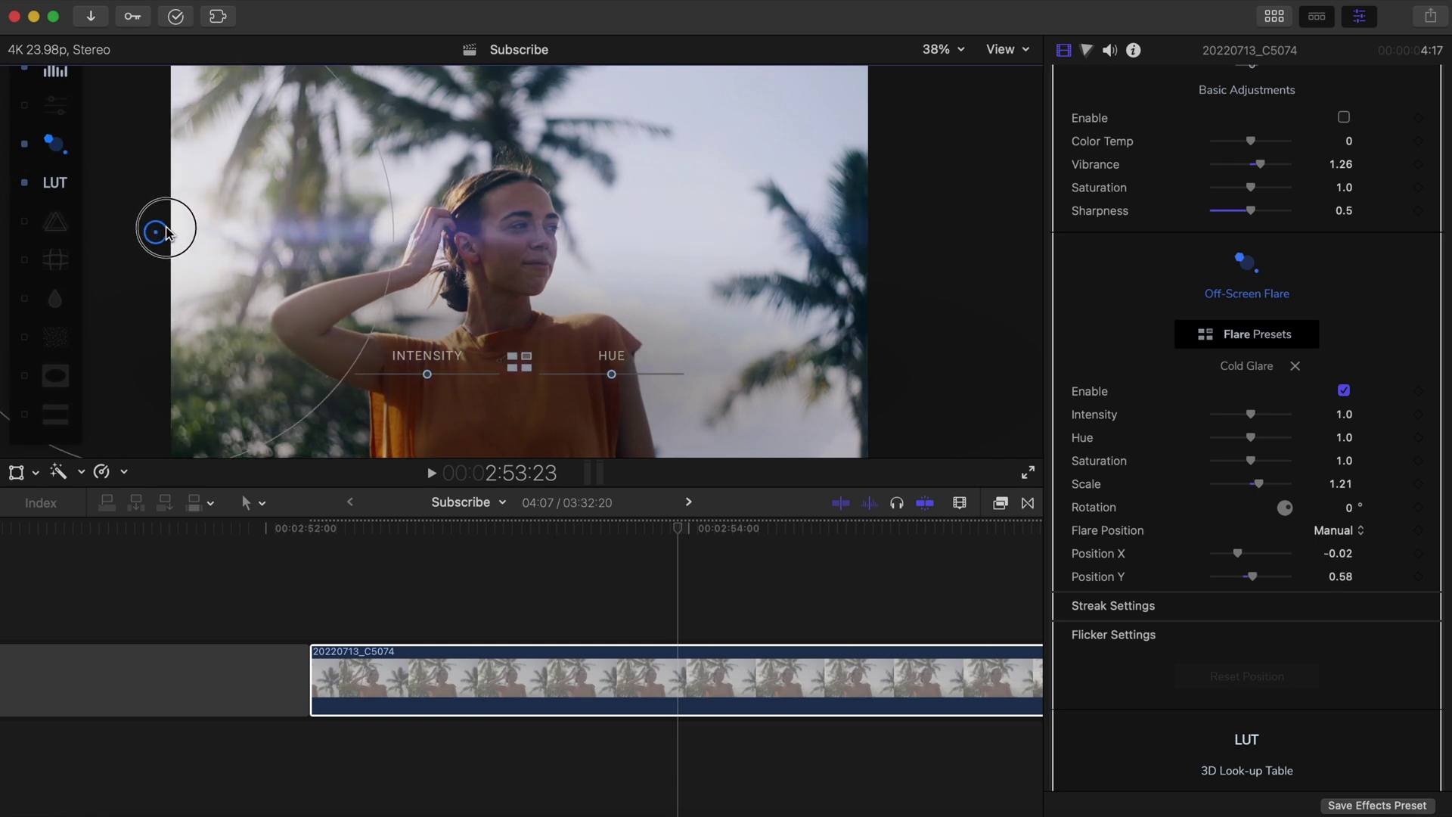
pyautogui.moveTo(428, 380)
pyautogui.mouseDown()
pyautogui.moveTo(502, 374)
pyautogui.moveTo(432, 384)
pyautogui.mouseUp()
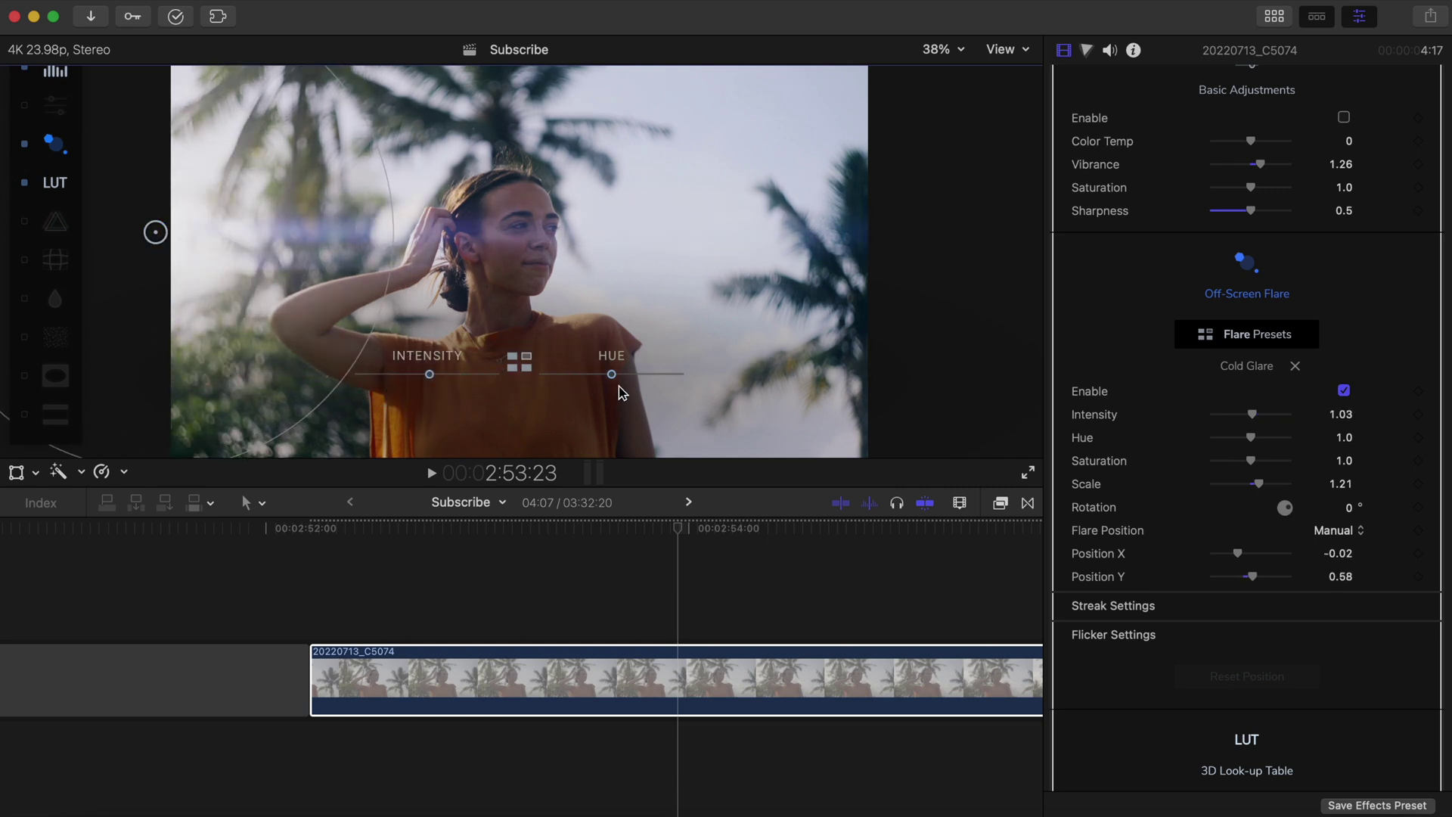
pyautogui.moveTo(611, 374)
pyautogui.mouseDown()
pyautogui.moveTo(579, 374)
pyautogui.moveTo(645, 374)
pyautogui.moveTo(592, 380)
pyautogui.mouseUp()
pyautogui.moveTo(159, 236); pyautogui.dragTo(150, 272)
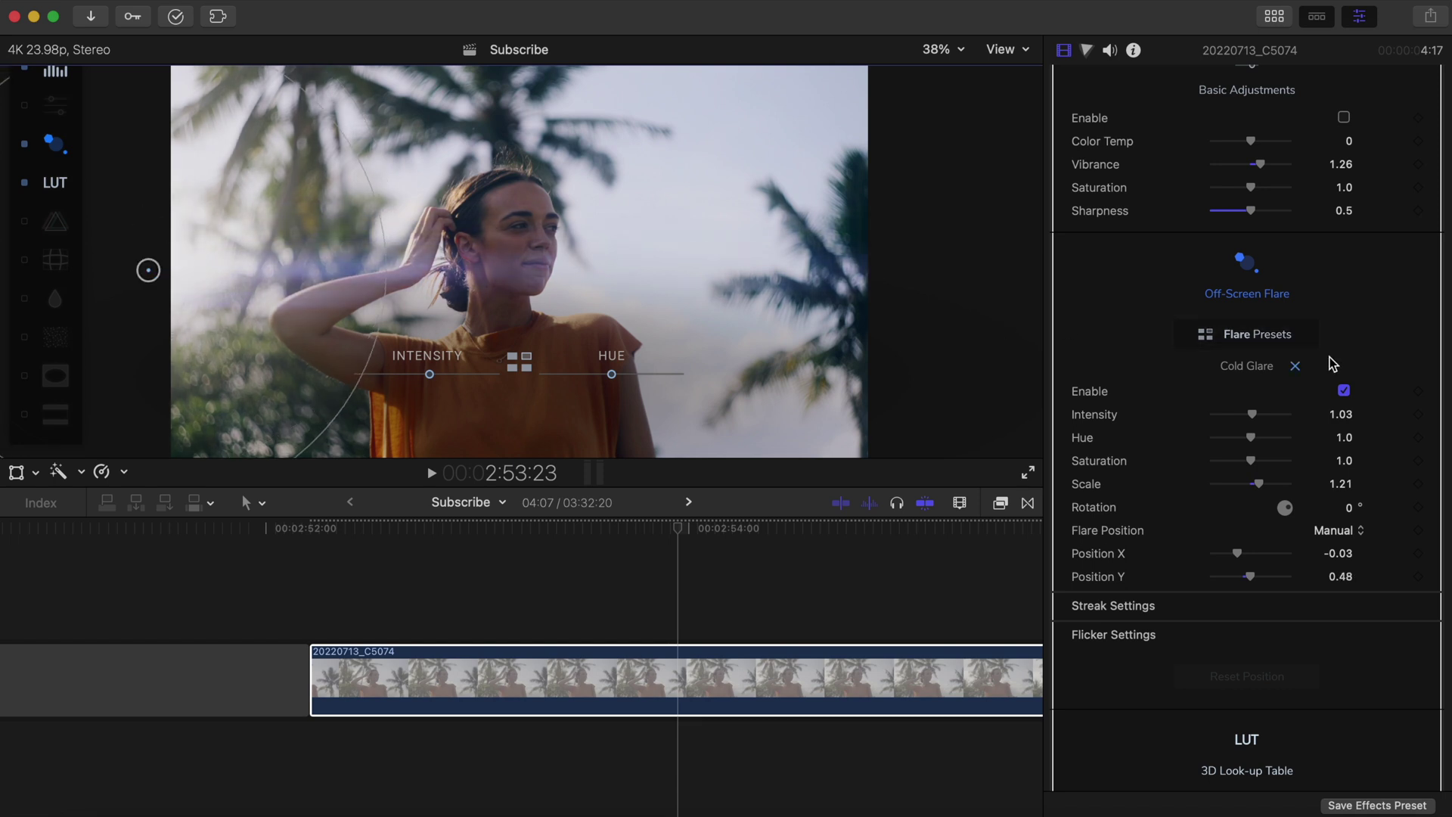
# Choose the Cosmic Radiation flare preset.
pyautogui.click(1296, 339)
pyautogui.moveTo(1011, 101); pyautogui.dragTo(889, 420)
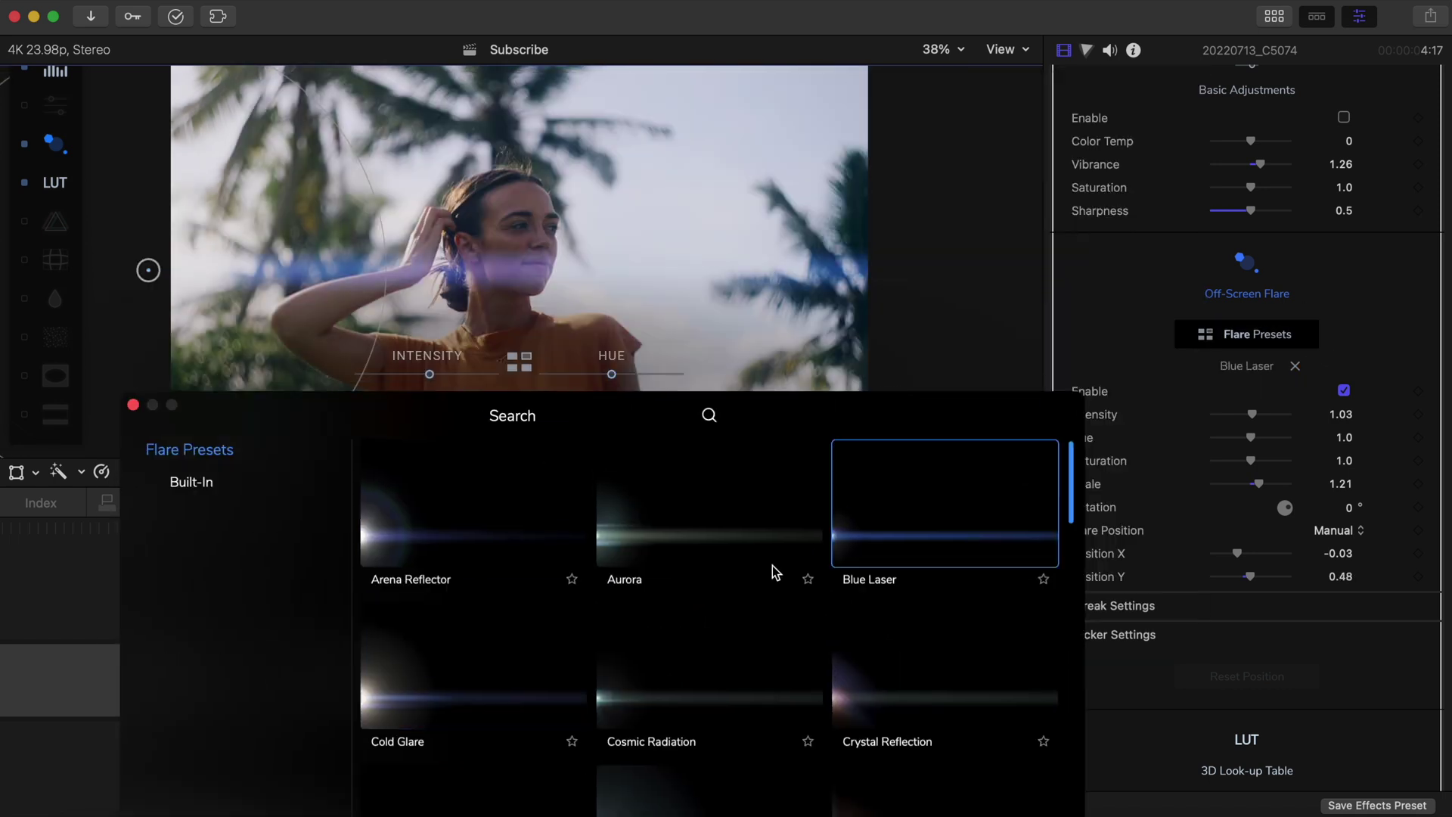
pyautogui.moveTo(797, 423); pyautogui.dragTo(719, 220)
pyautogui.click(928, 704)
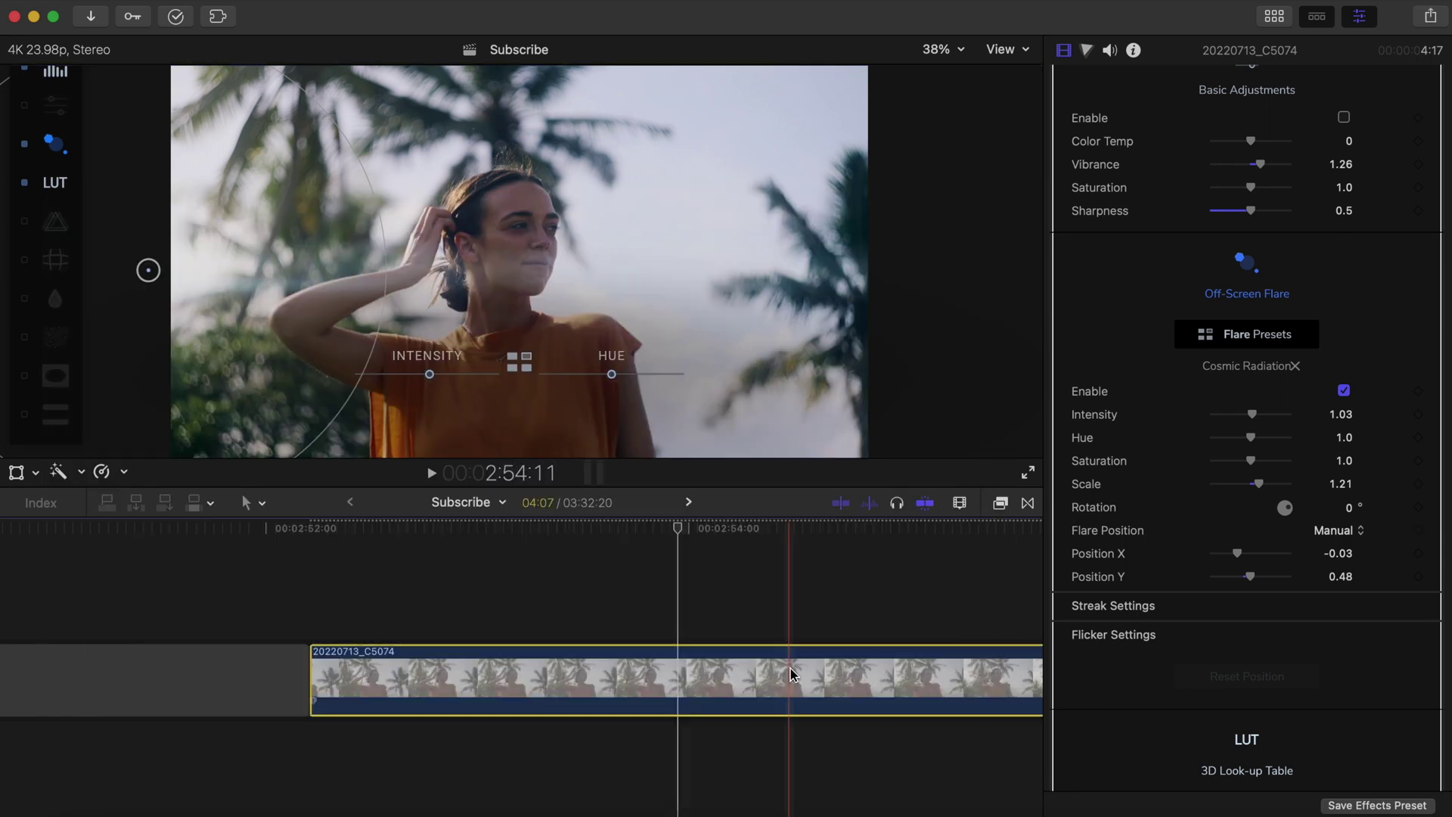
pyautogui.scroll(-5, 1347, 600)
# Increase the aberration and lens blur intensities on clip 20220713_C5074.
pyautogui.scroll(-3, 1347, 599)
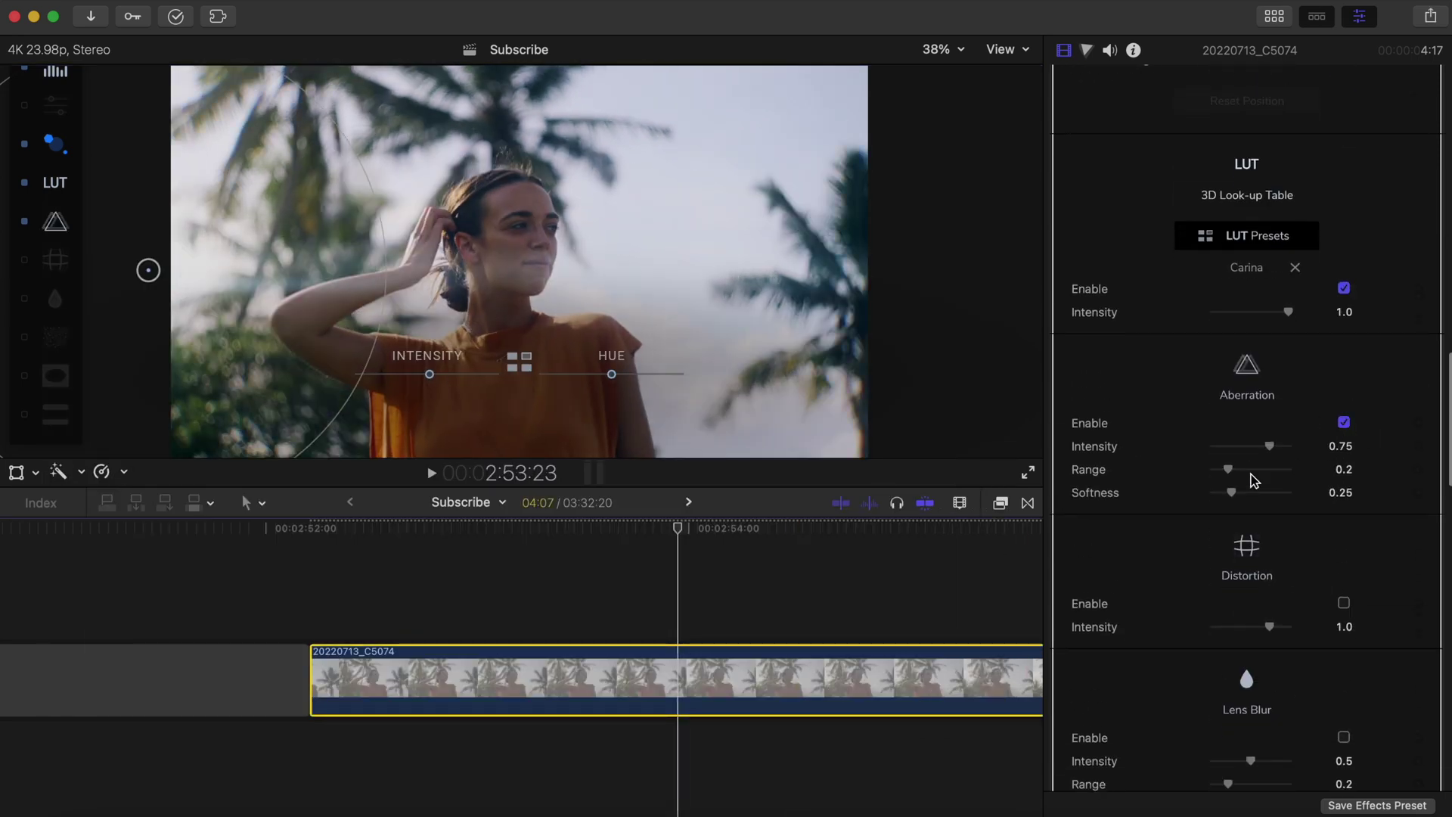
pyautogui.moveTo(1282, 452); pyautogui.dragTo(1314, 505)
pyautogui.scroll(-6, 1317, 529)
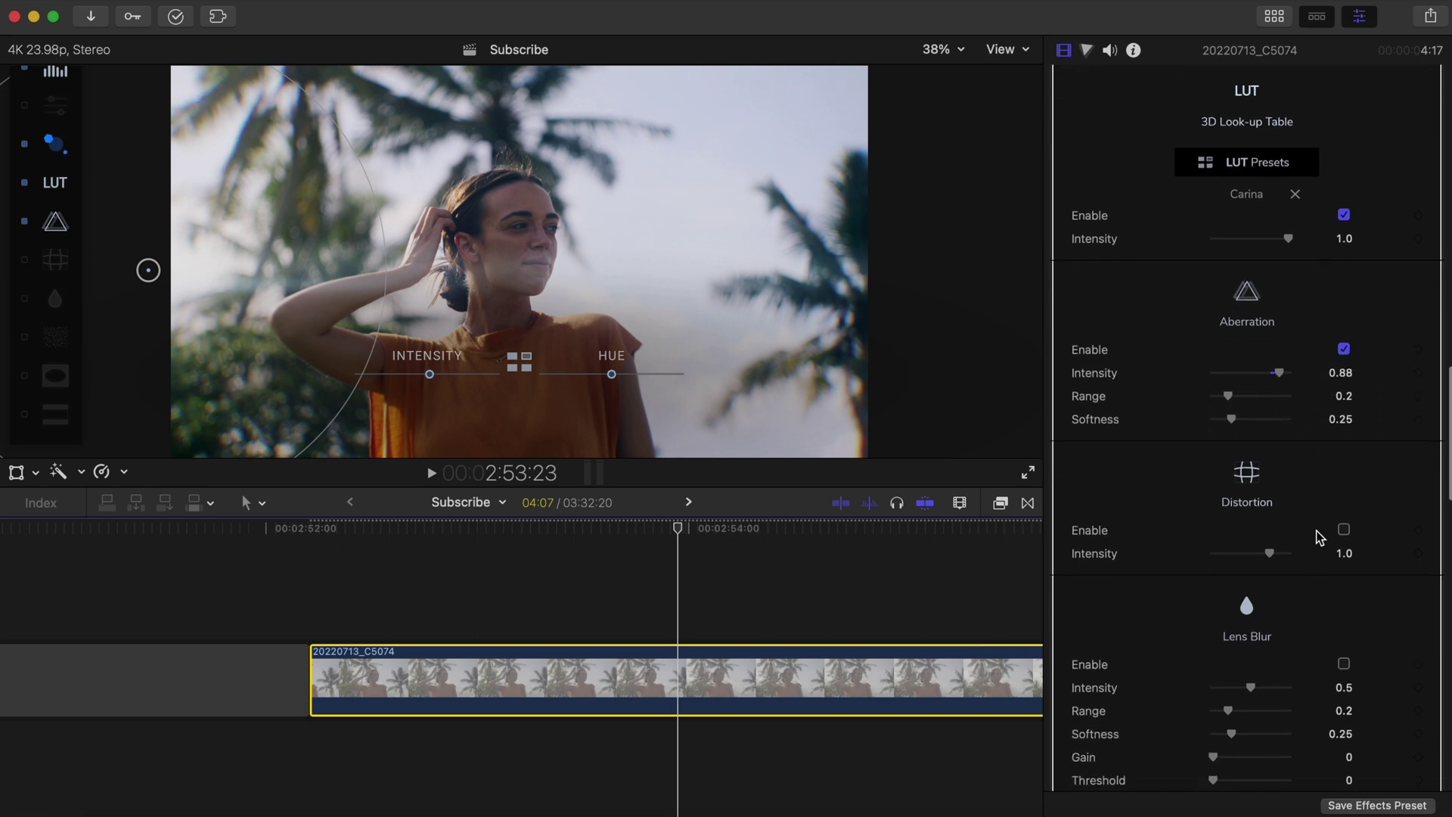
pyautogui.scroll(-1, 1320, 536)
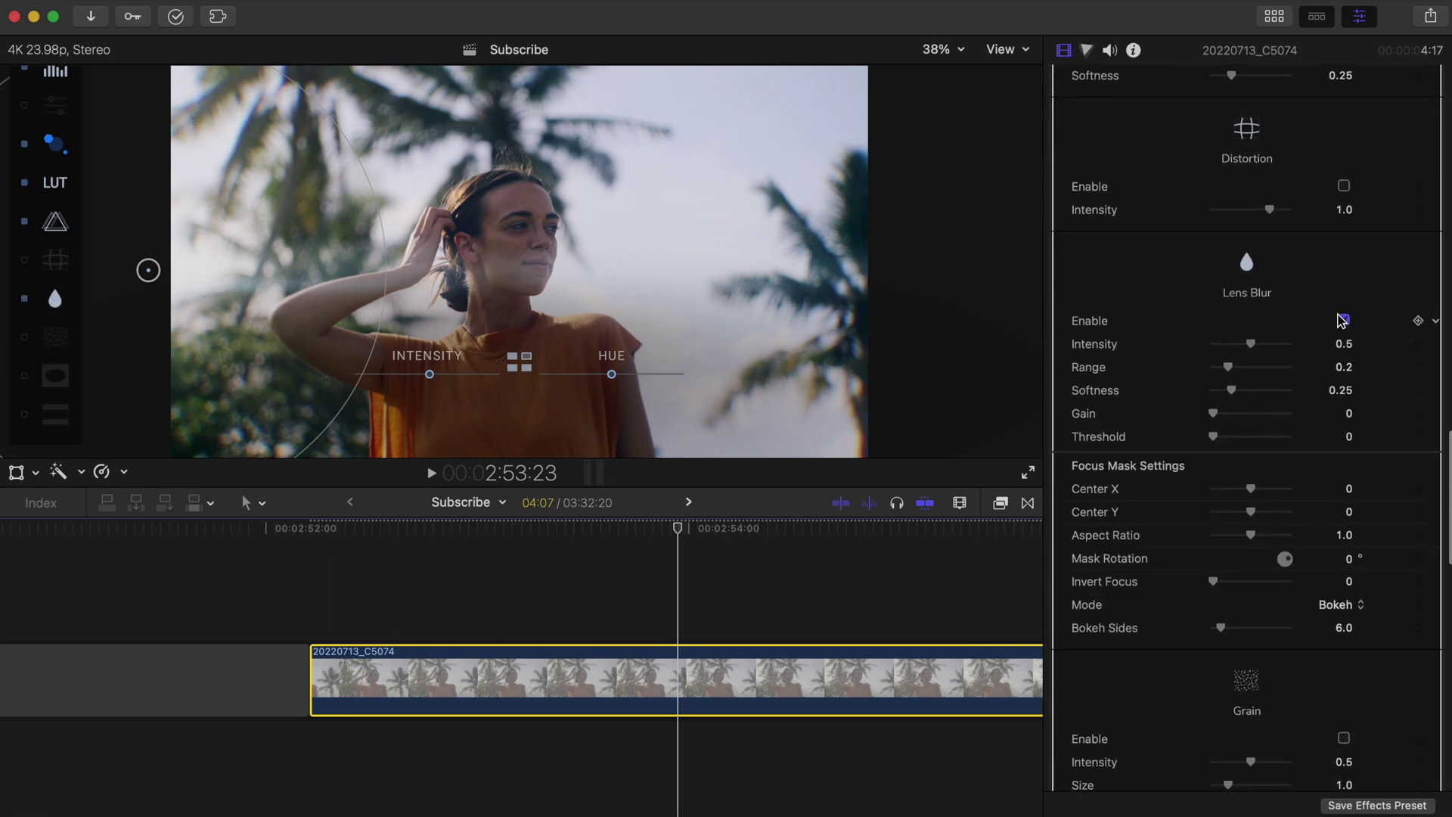
pyautogui.moveTo(1269, 346); pyautogui.dragTo(1329, 341)
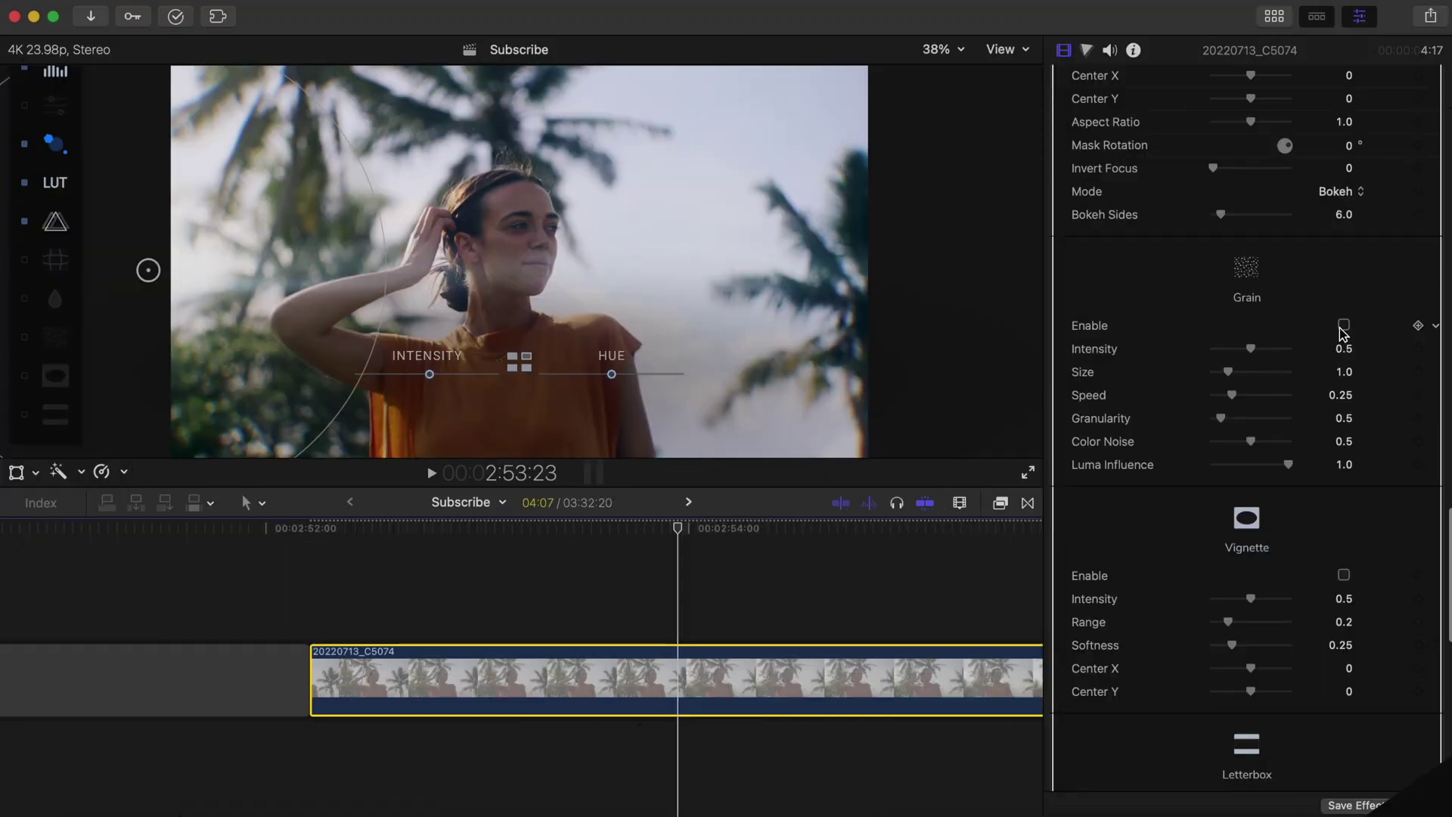
# Set the grain intensity to 1.0, trying the vignette but leaving it off.
pyautogui.click(1344, 325)
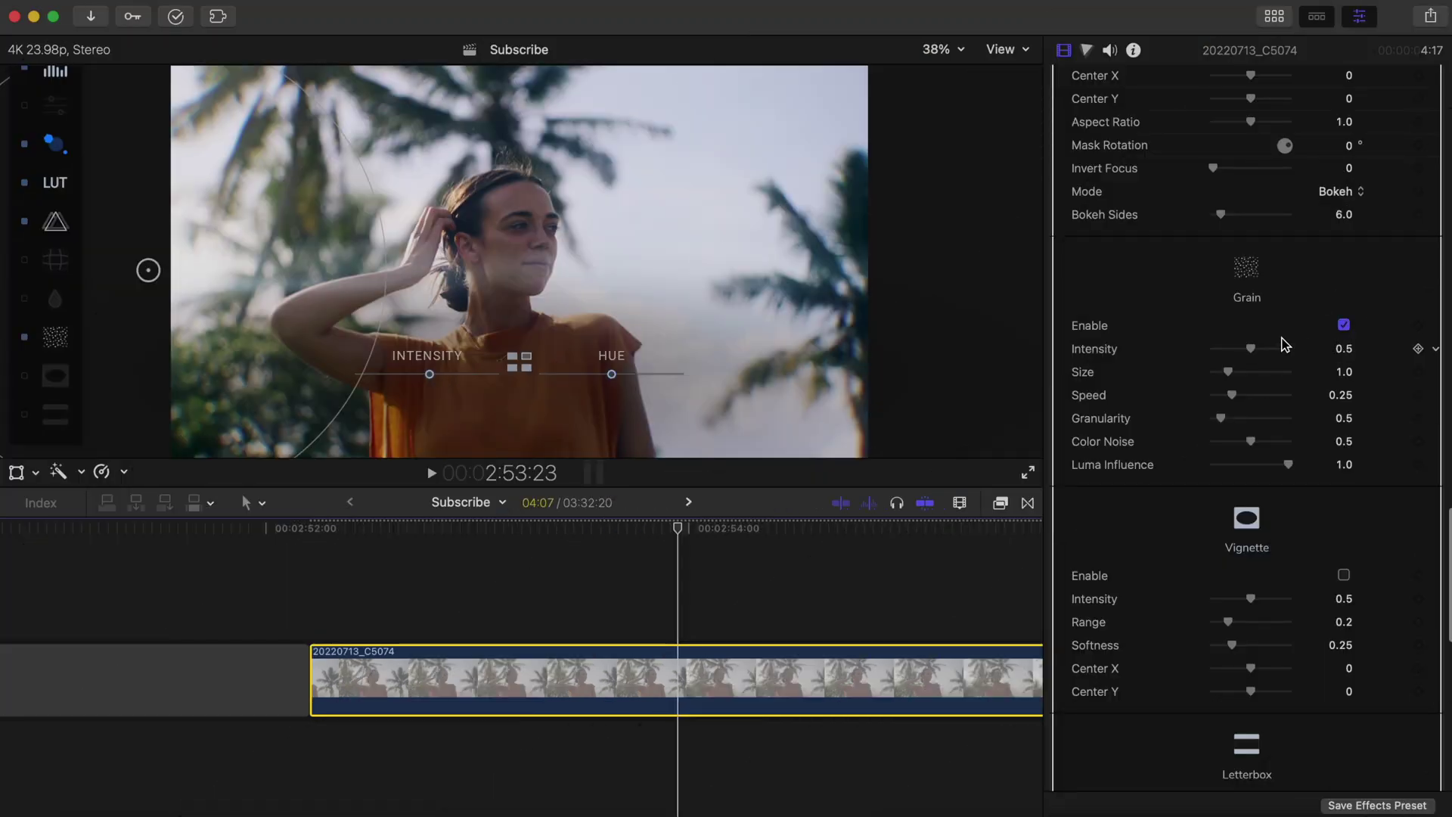
pyautogui.moveTo(1255, 349); pyautogui.dragTo(1318, 354)
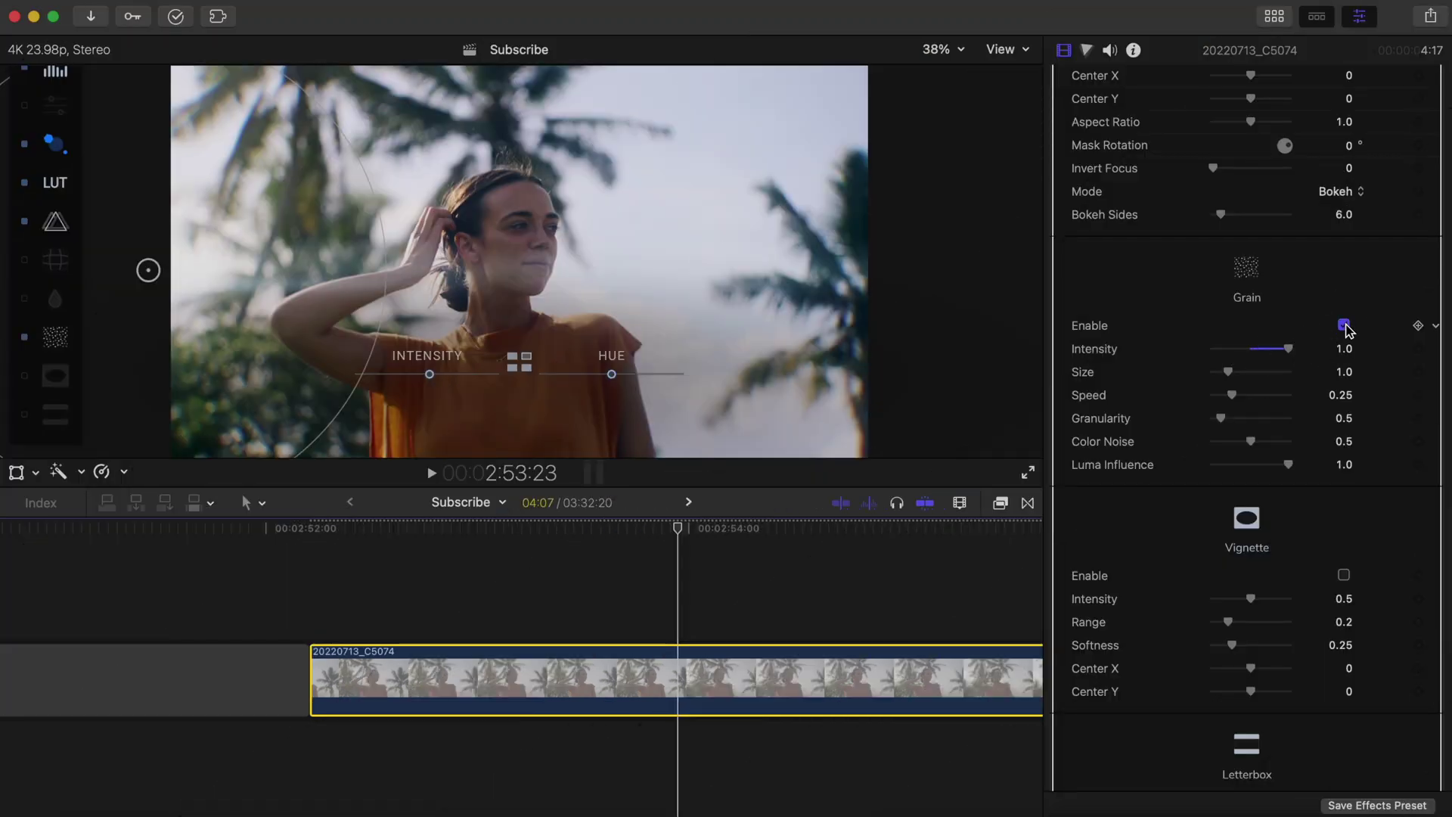
pyautogui.scroll(-3, 1341, 401)
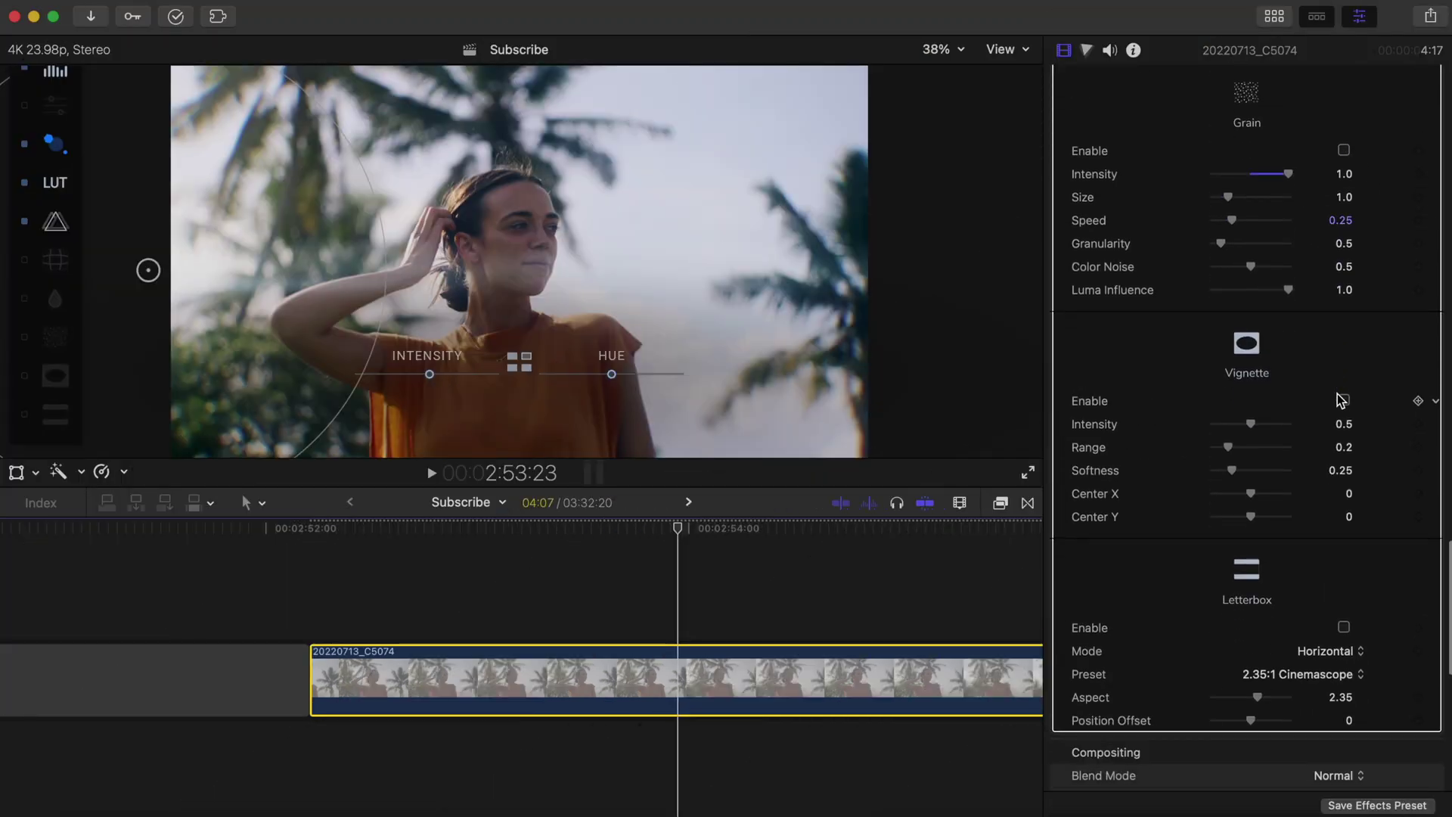
pyautogui.click(1344, 401)
pyautogui.moveTo(1250, 423); pyautogui.dragTo(1228, 427)
pyautogui.click(1344, 401)
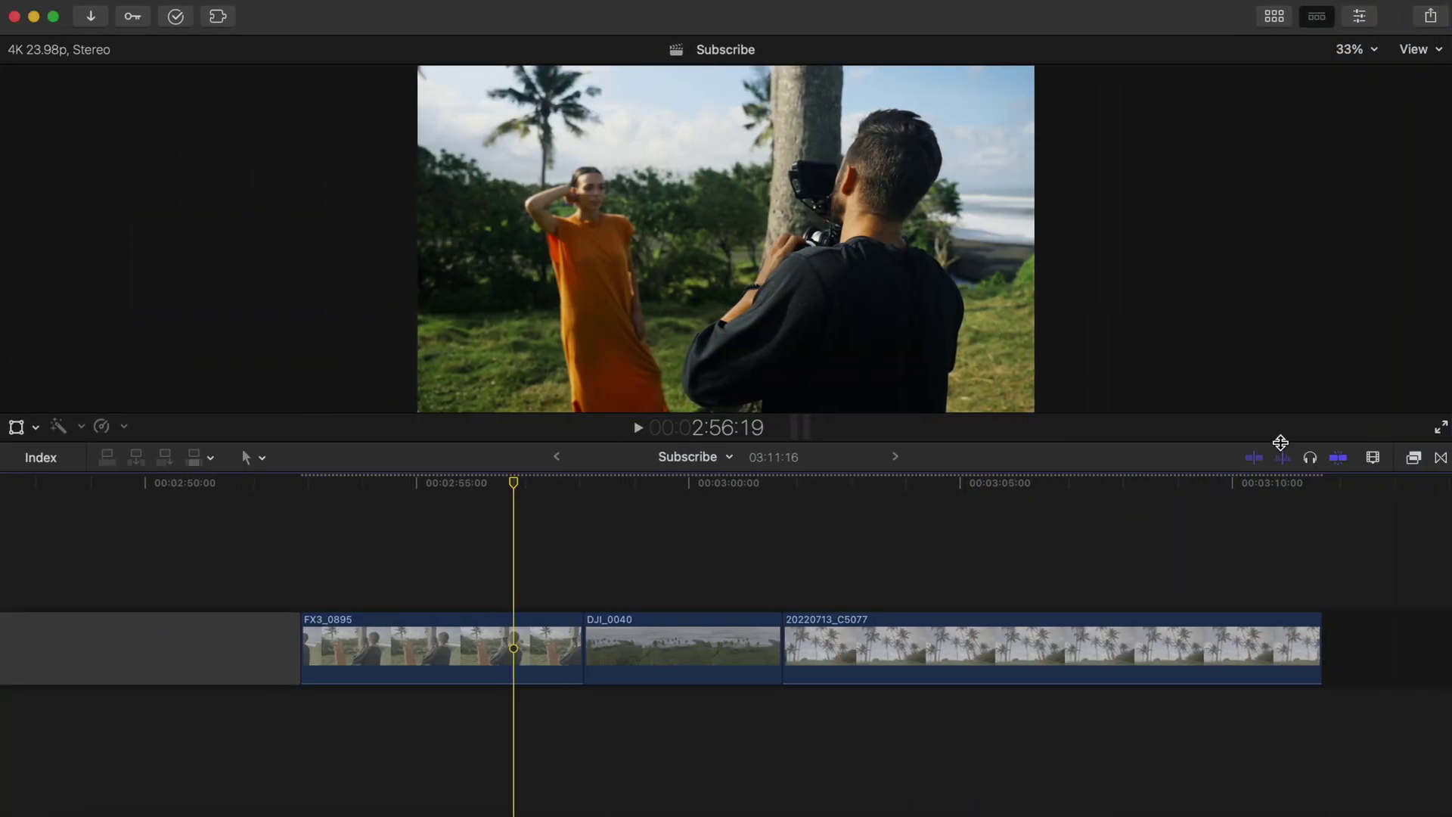
# Show the Transitions browser on the mTransition Zoom vol. 3 collection.
pyautogui.click(1441, 457)
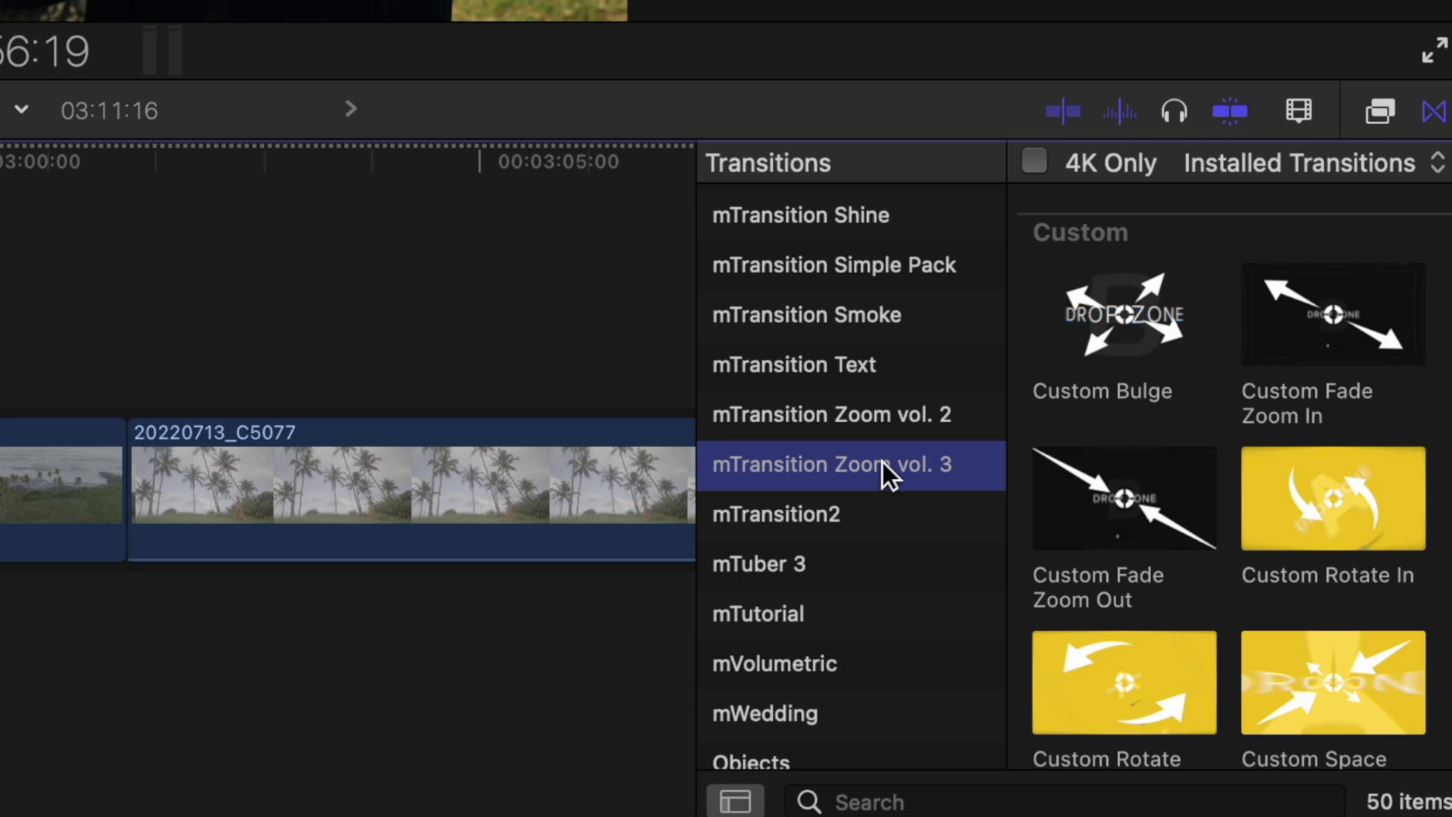
# Place the Wipe Down transition between the FX3_0895 and DJI_0040 clips.
pyautogui.scroll(-3, 1378, 624)
pyautogui.scroll(3, 1378, 623)
pyautogui.scroll(-5, 1378, 623)
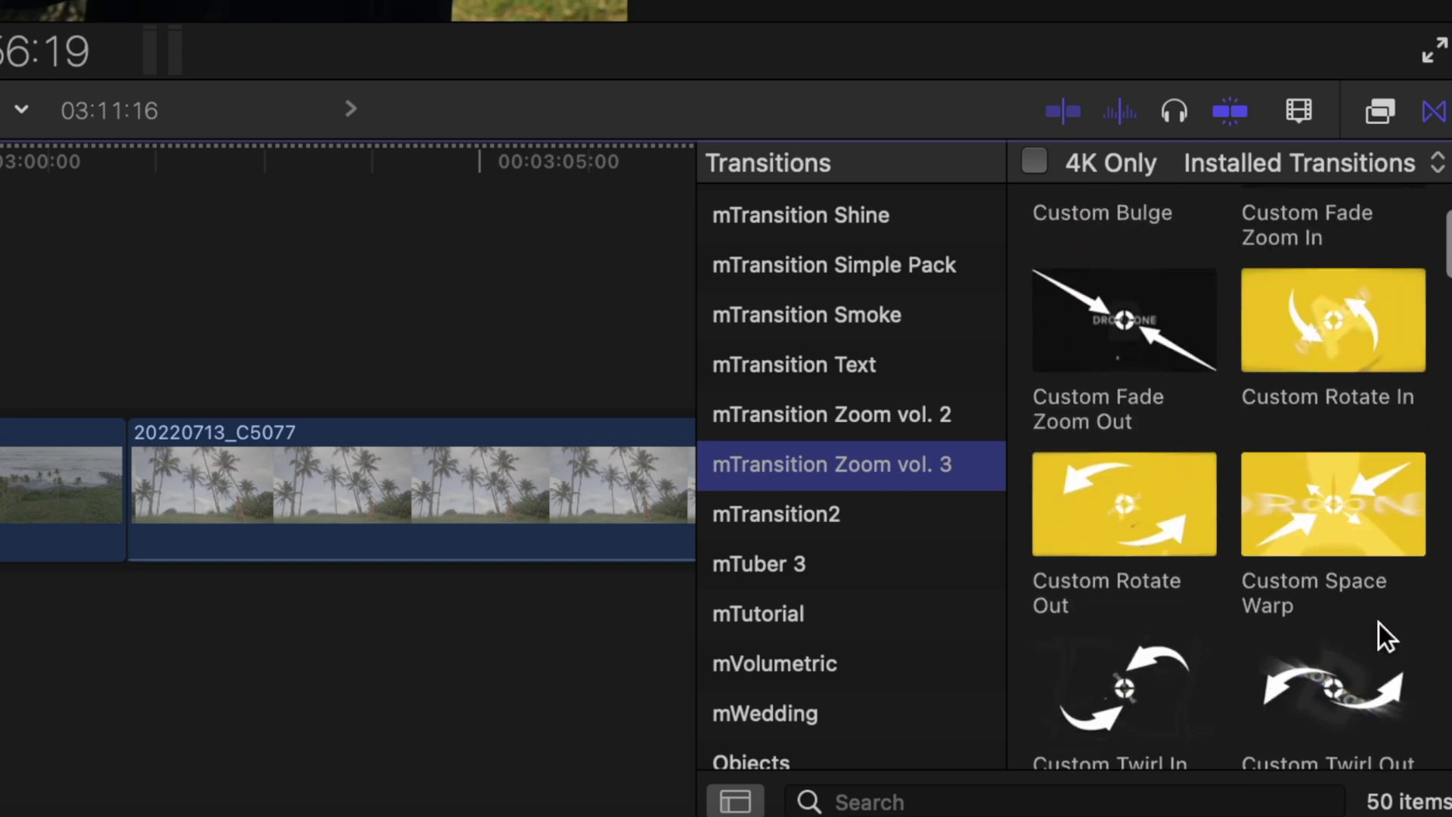
pyautogui.scroll(-3, 1378, 623)
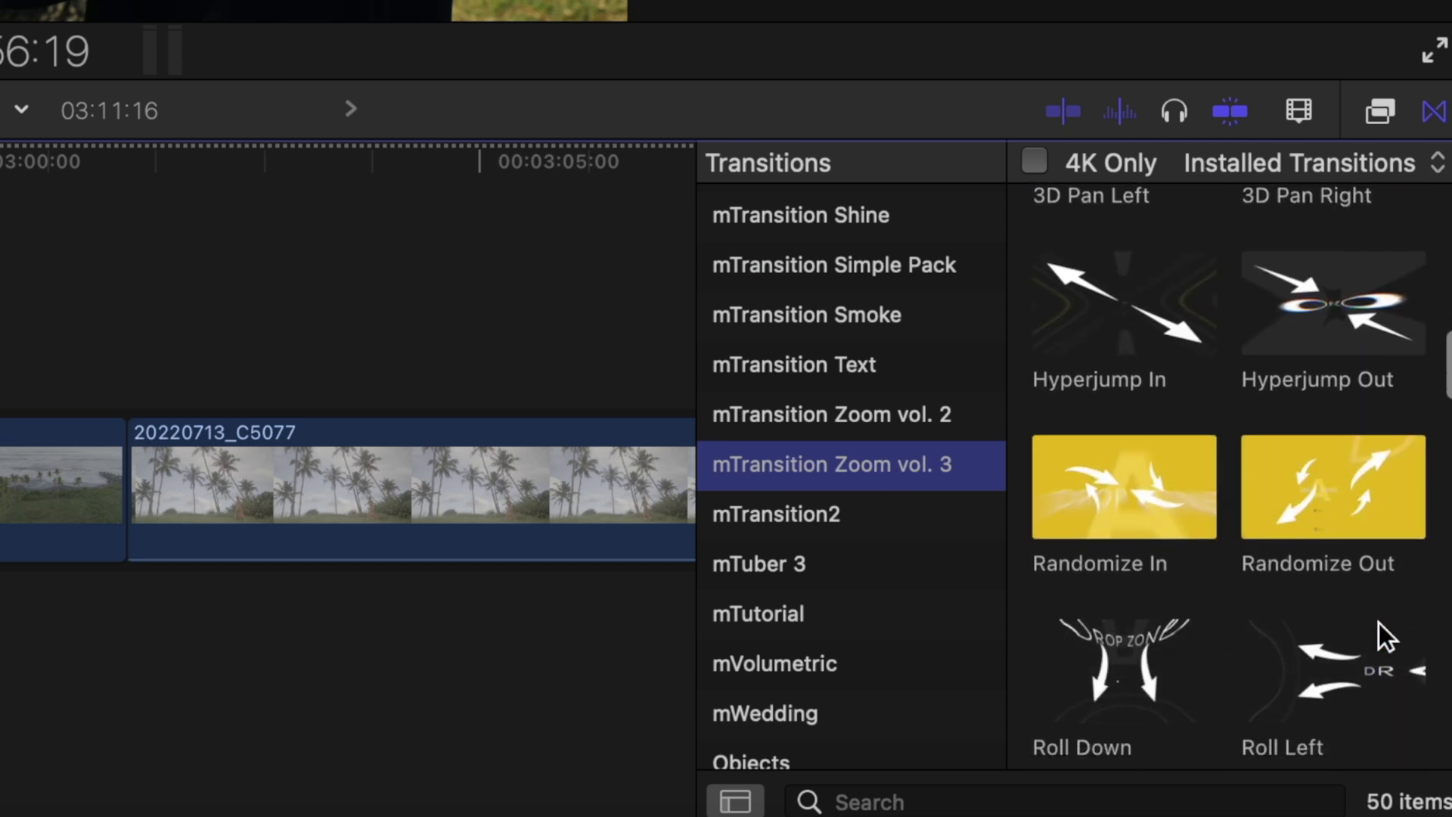
pyautogui.scroll(2, 1378, 623)
pyautogui.scroll(-3, 1379, 623)
pyautogui.scroll(-10, 1378, 624)
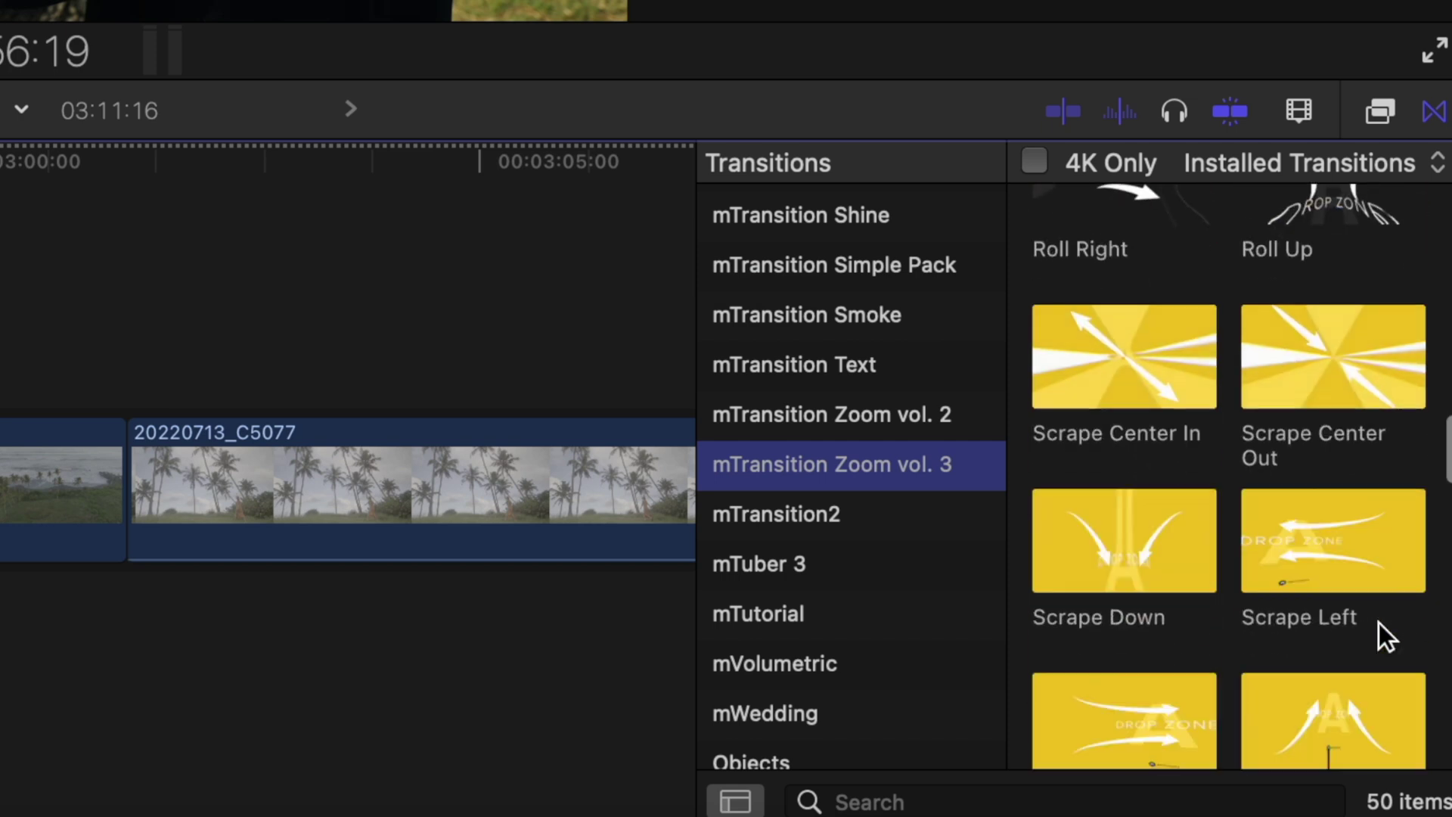
pyautogui.scroll(-6, 1255, 563)
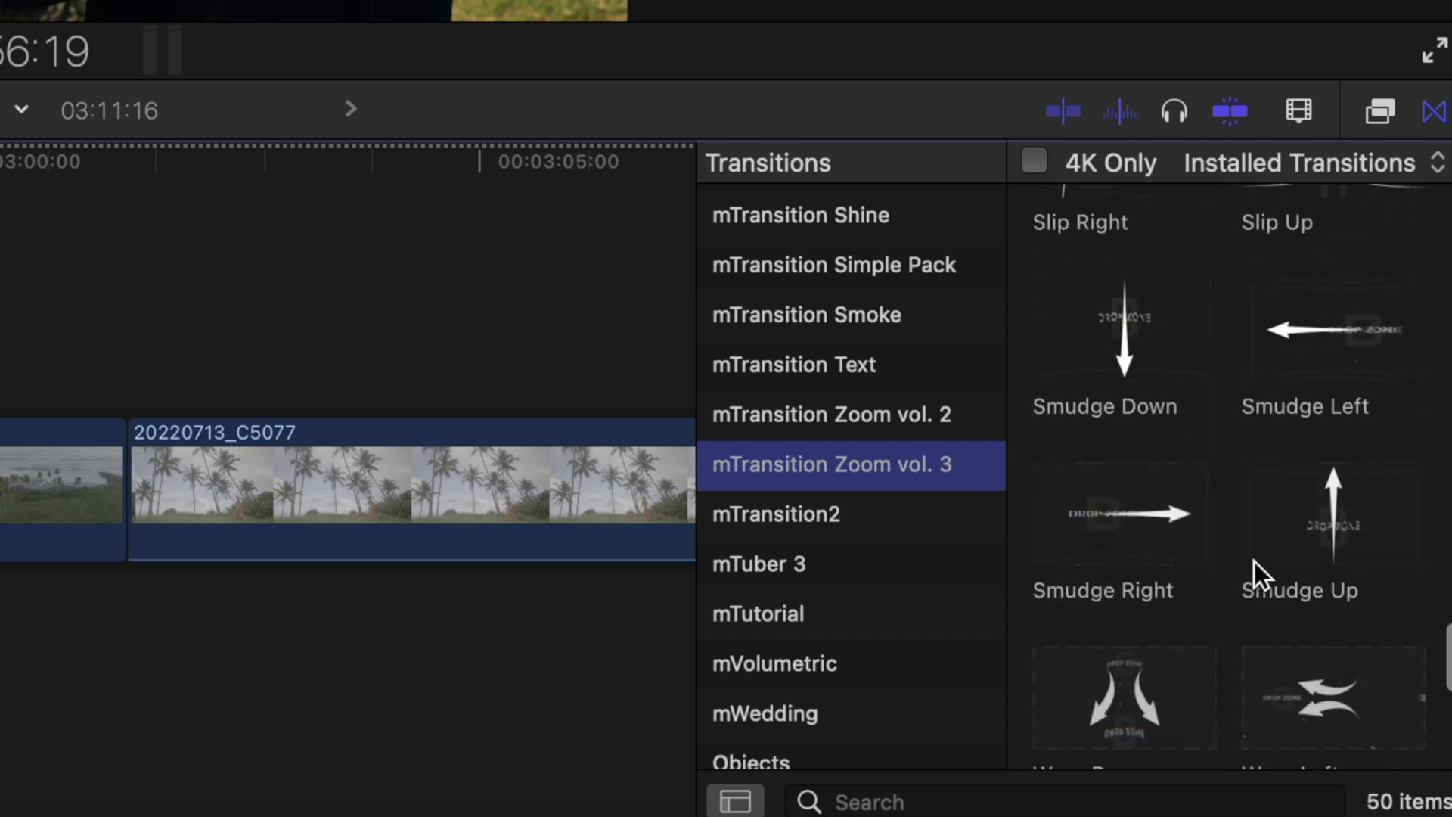
pyautogui.scroll(1, 1255, 563)
pyautogui.scroll(-2, 1214, 649)
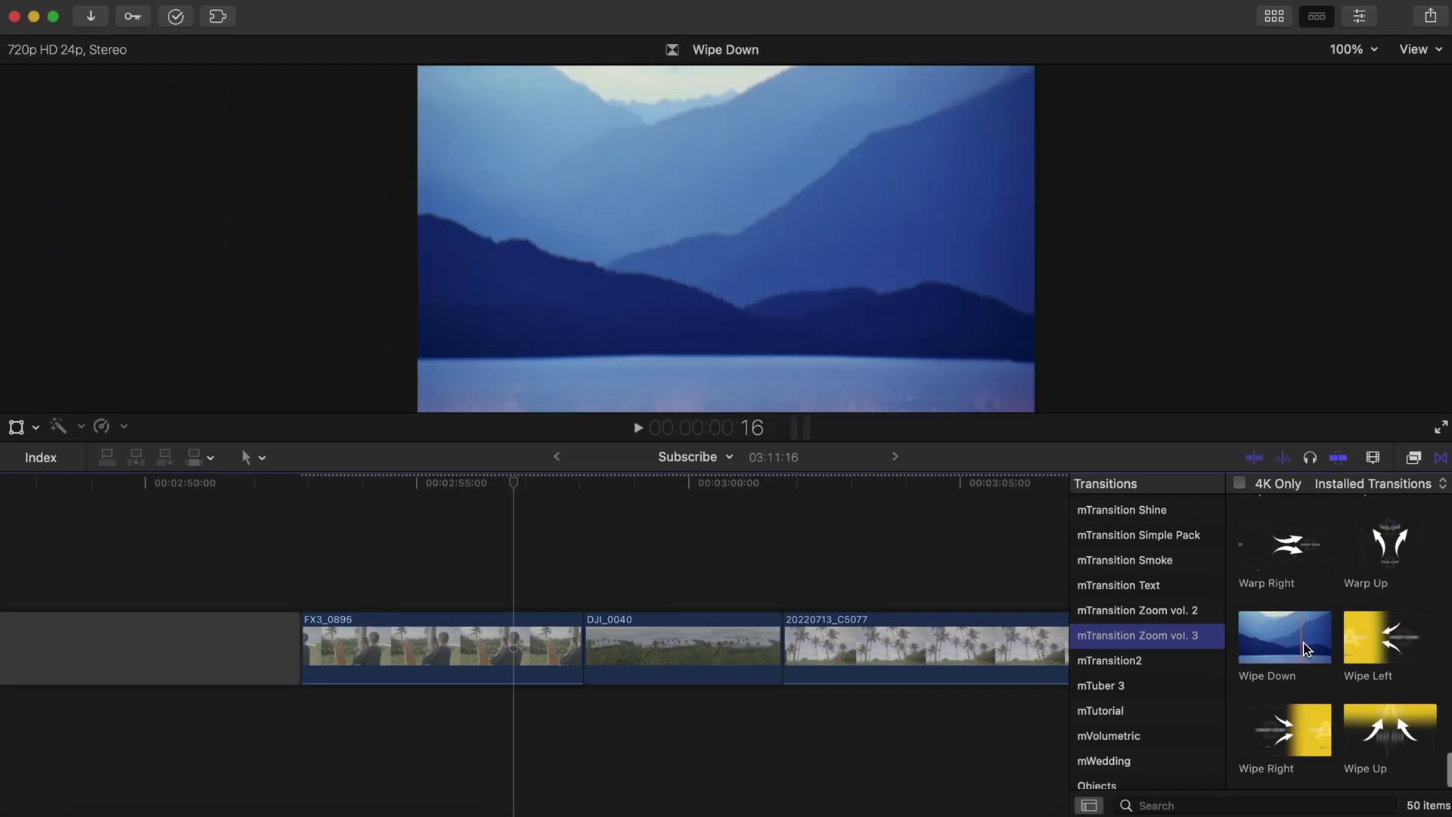
pyautogui.moveTo(1288, 642); pyautogui.dragTo(583, 640)
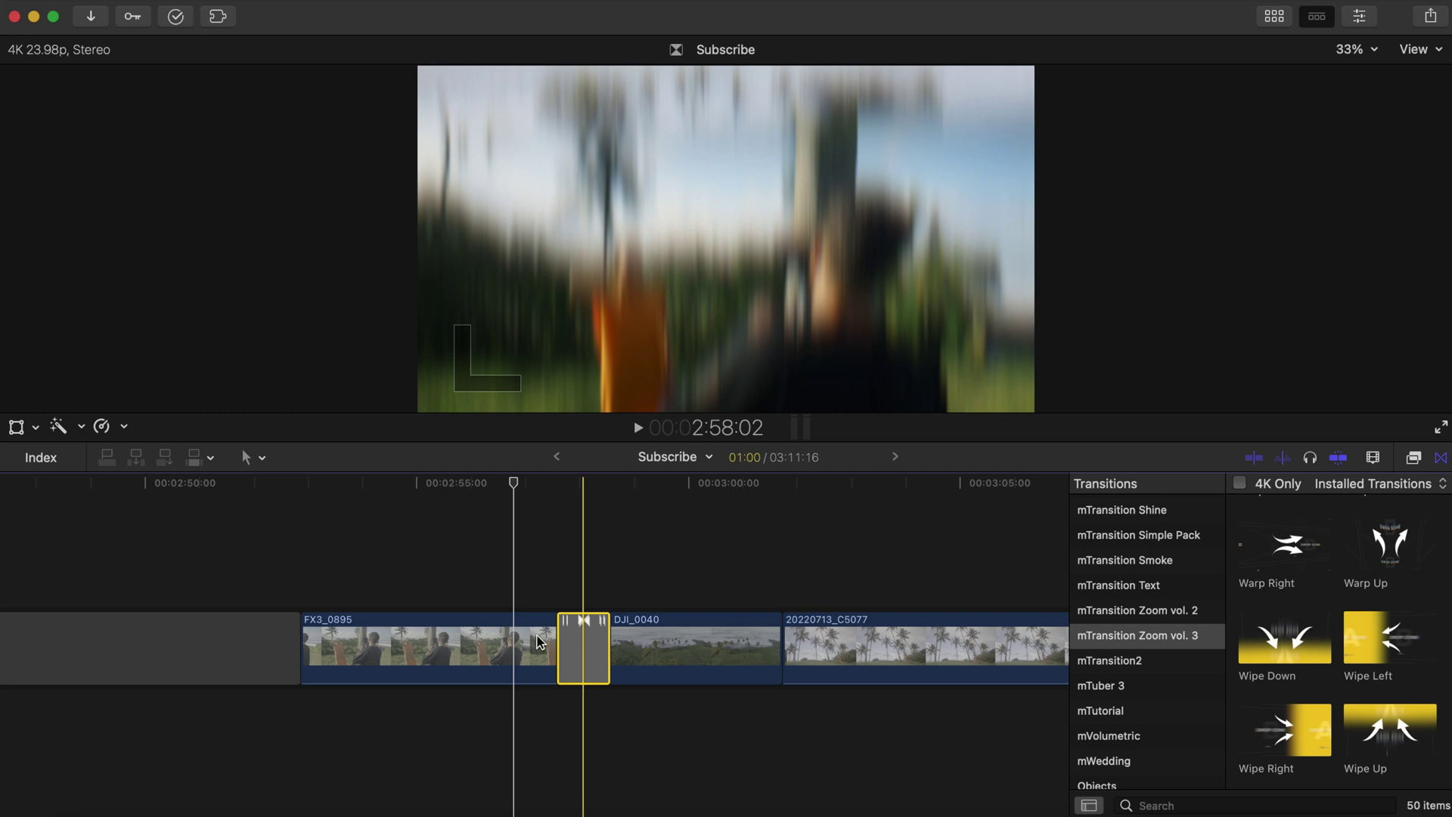
# Lengthen the Wipe Down transition by ten frames to 1:10 and preview it.
pyautogui.moveTo(609, 643); pyautogui.dragTo(618, 643)
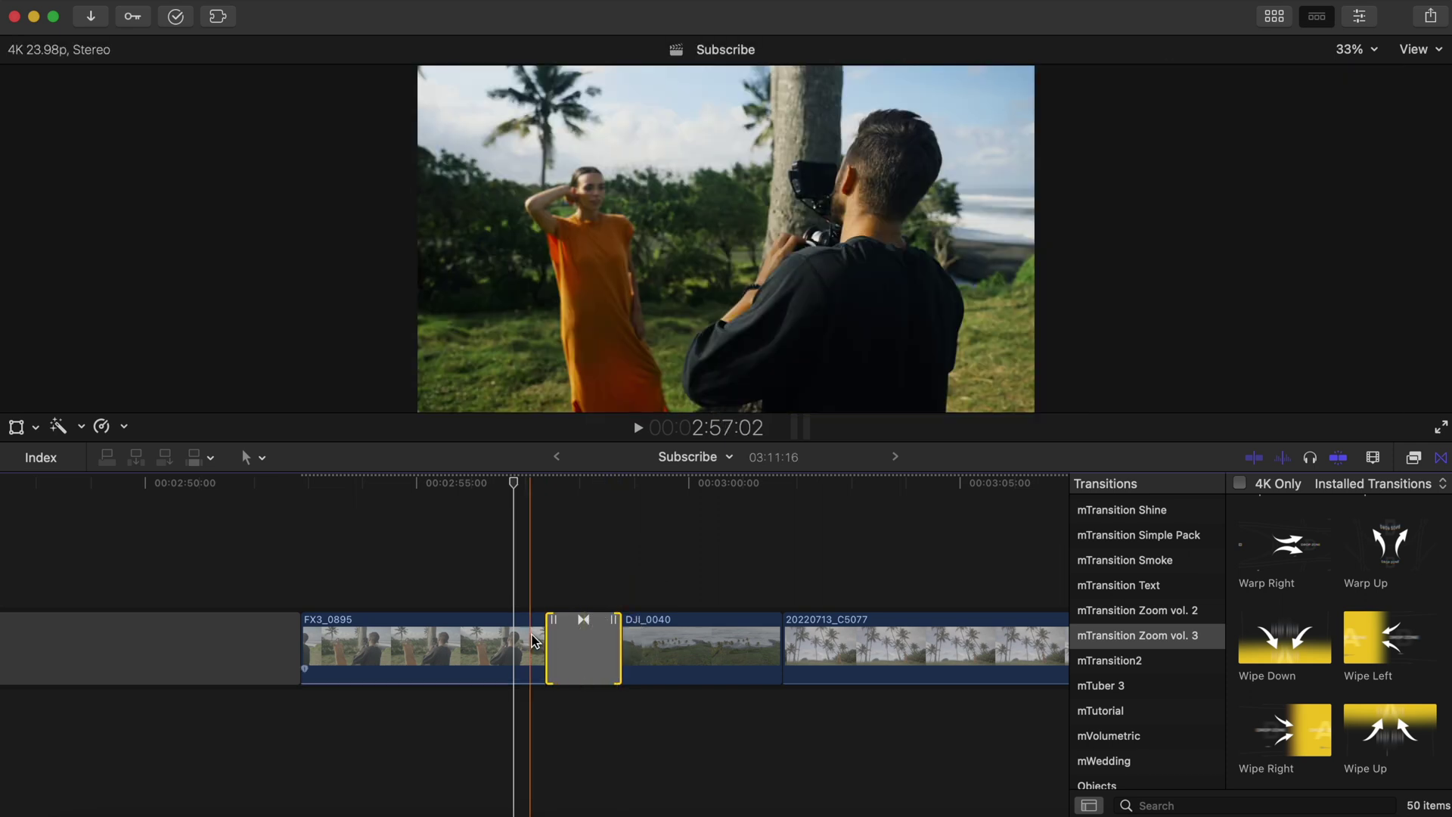
pyautogui.press('space')
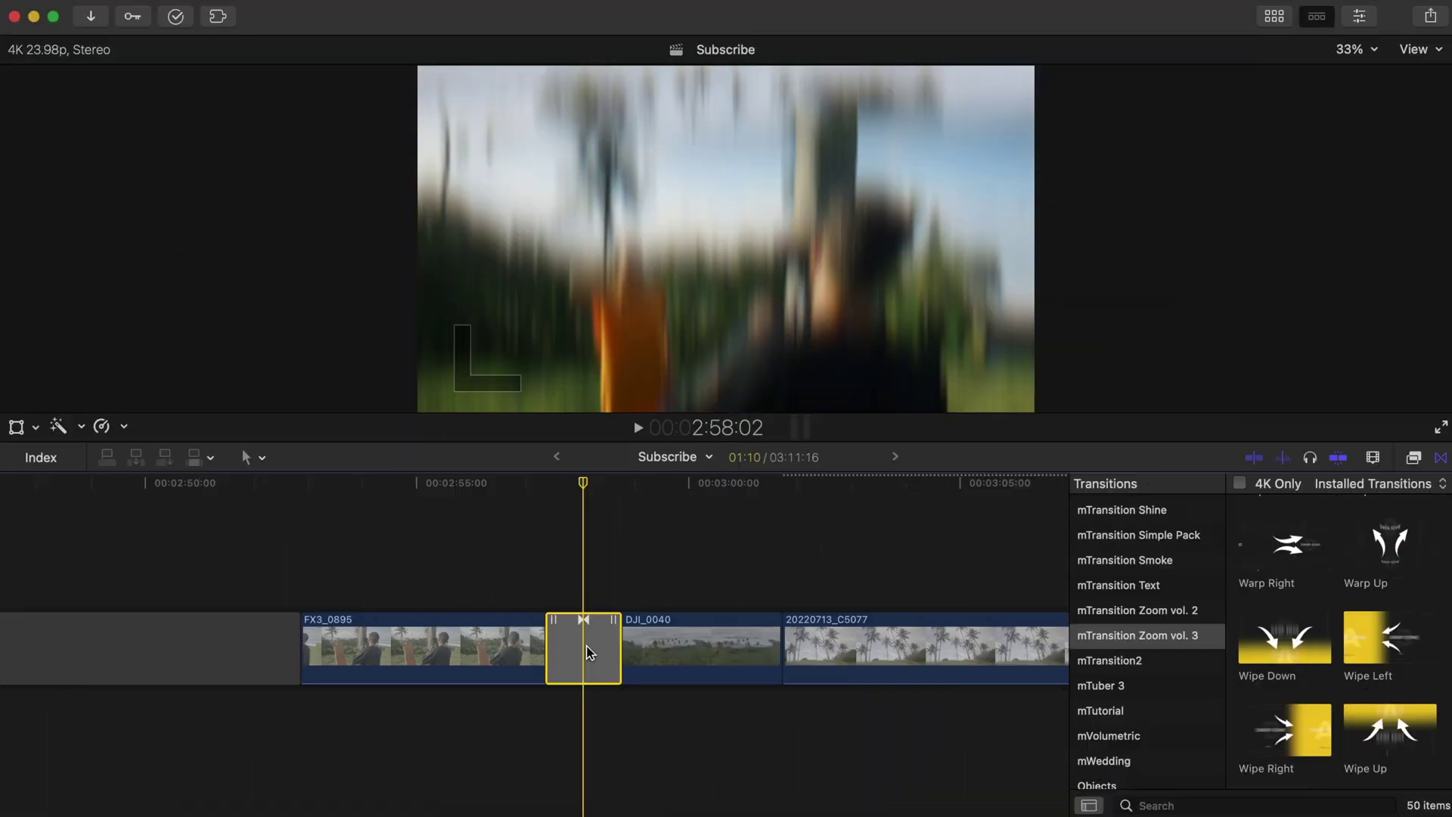
pyautogui.click(1360, 18)
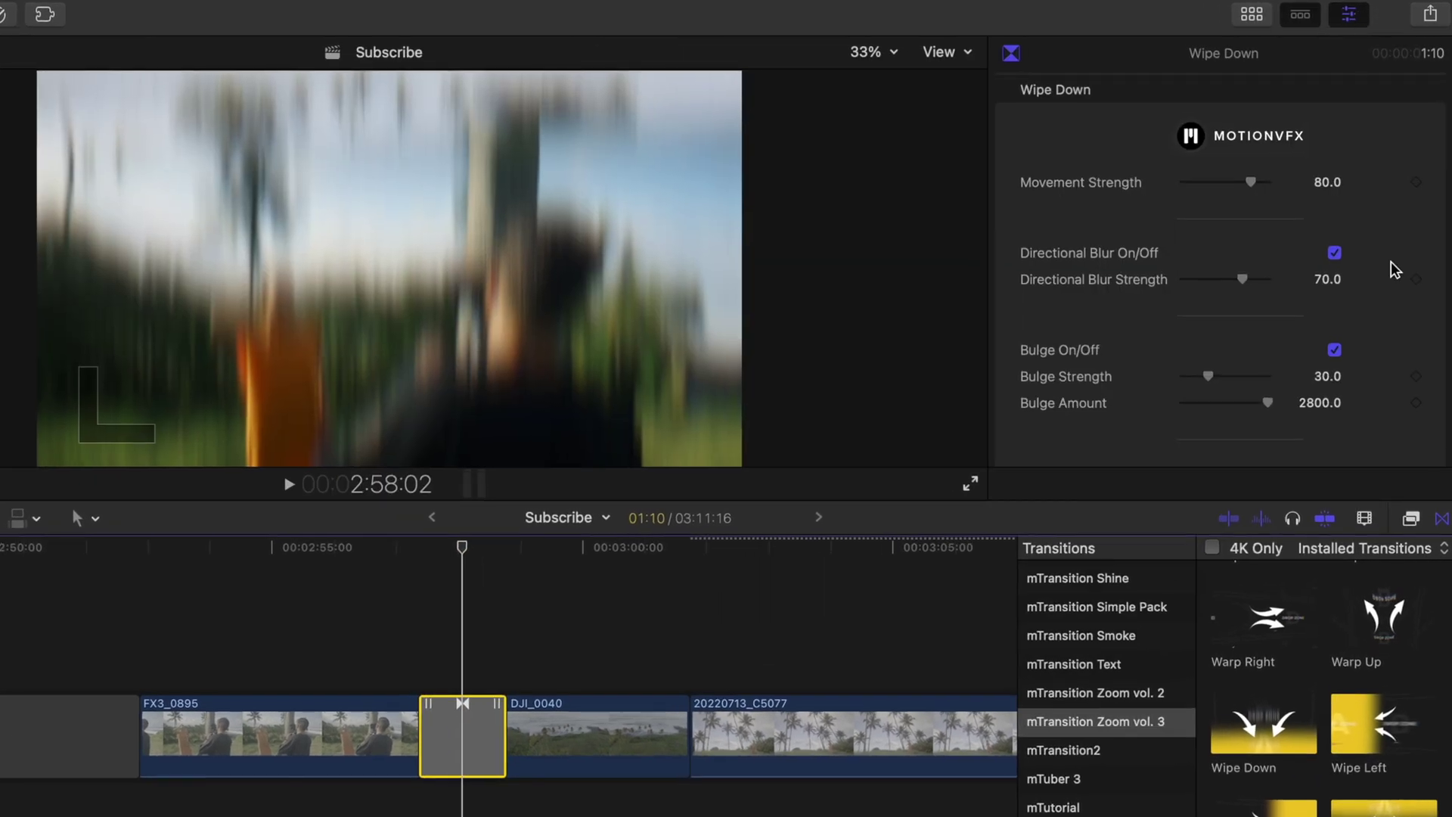
# Set the Wipe Down transition's Movement Strength to 100, Directional Blur 87.35 and Bulge 19.72.
pyautogui.click(1441, 519)
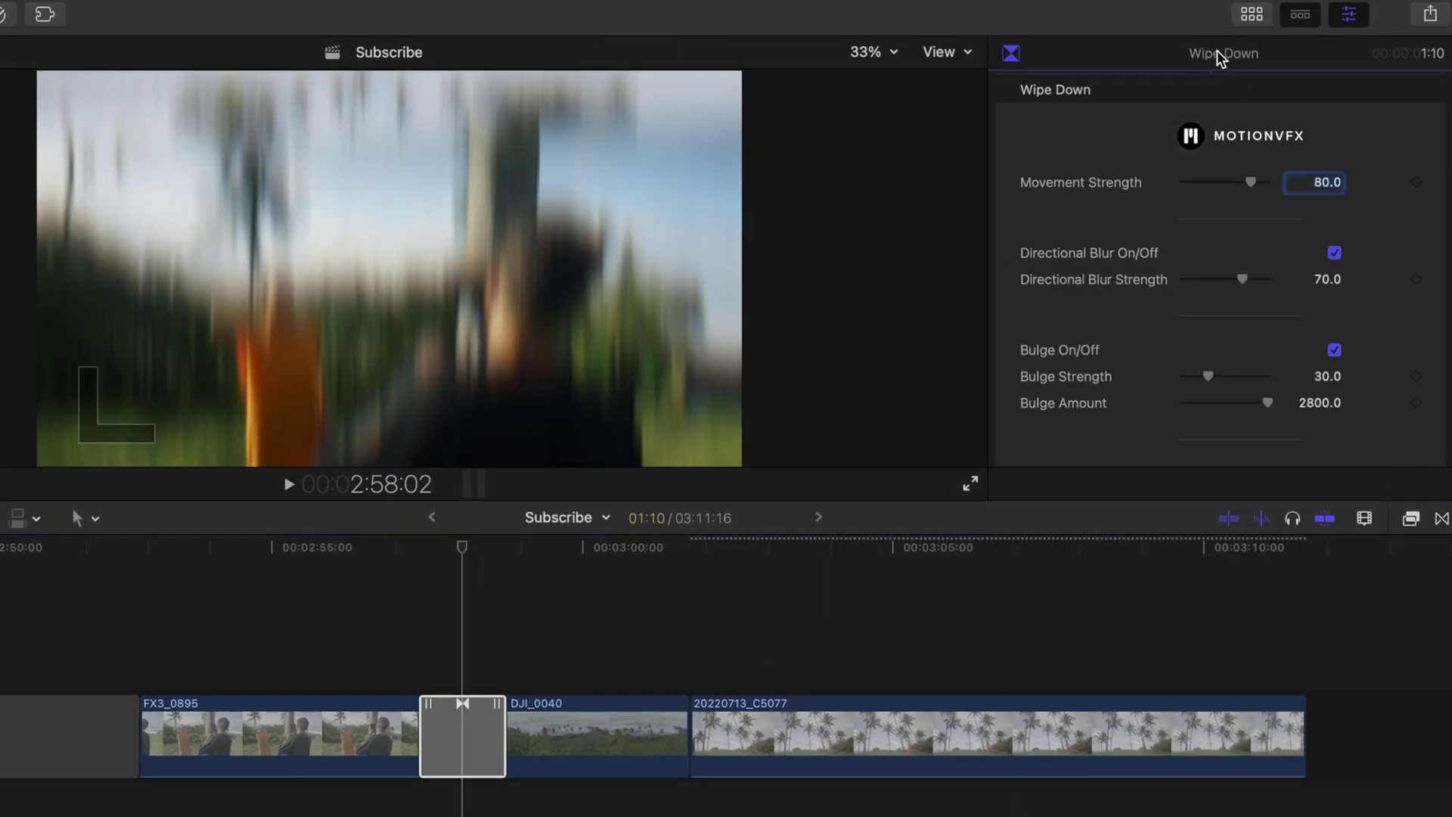
pyautogui.doubleClick(1219, 56)
pyautogui.moveTo(1250, 182); pyautogui.dragTo(1281, 184)
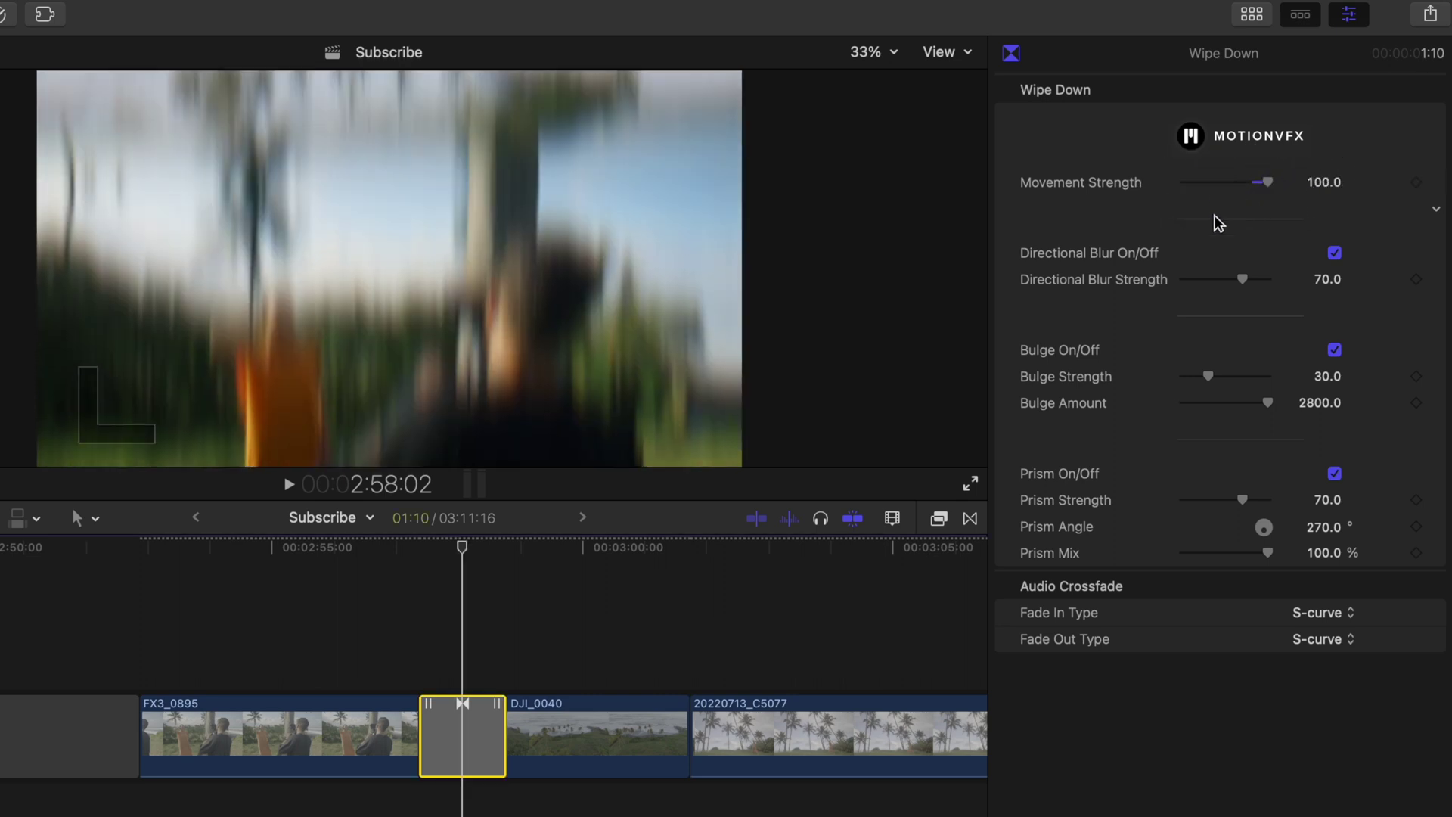
pyautogui.moveTo(1245, 281)
pyautogui.mouseDown()
pyautogui.moveTo(1183, 282)
pyautogui.moveTo(1303, 292)
pyautogui.moveTo(1258, 282)
pyautogui.mouseUp()
pyautogui.moveTo(1239, 384); pyautogui.dragTo(1203, 384)
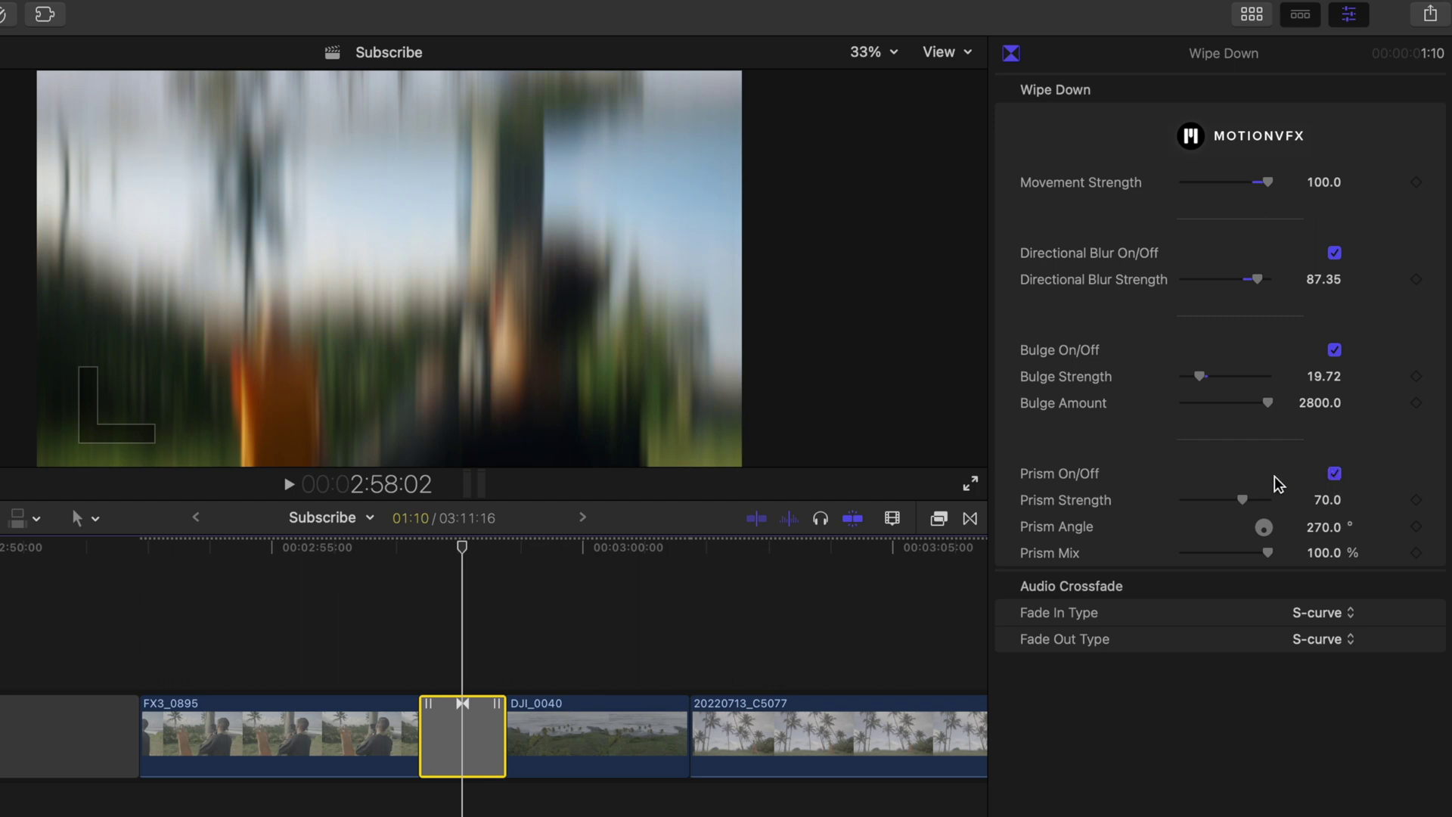
pyautogui.click(969, 519)
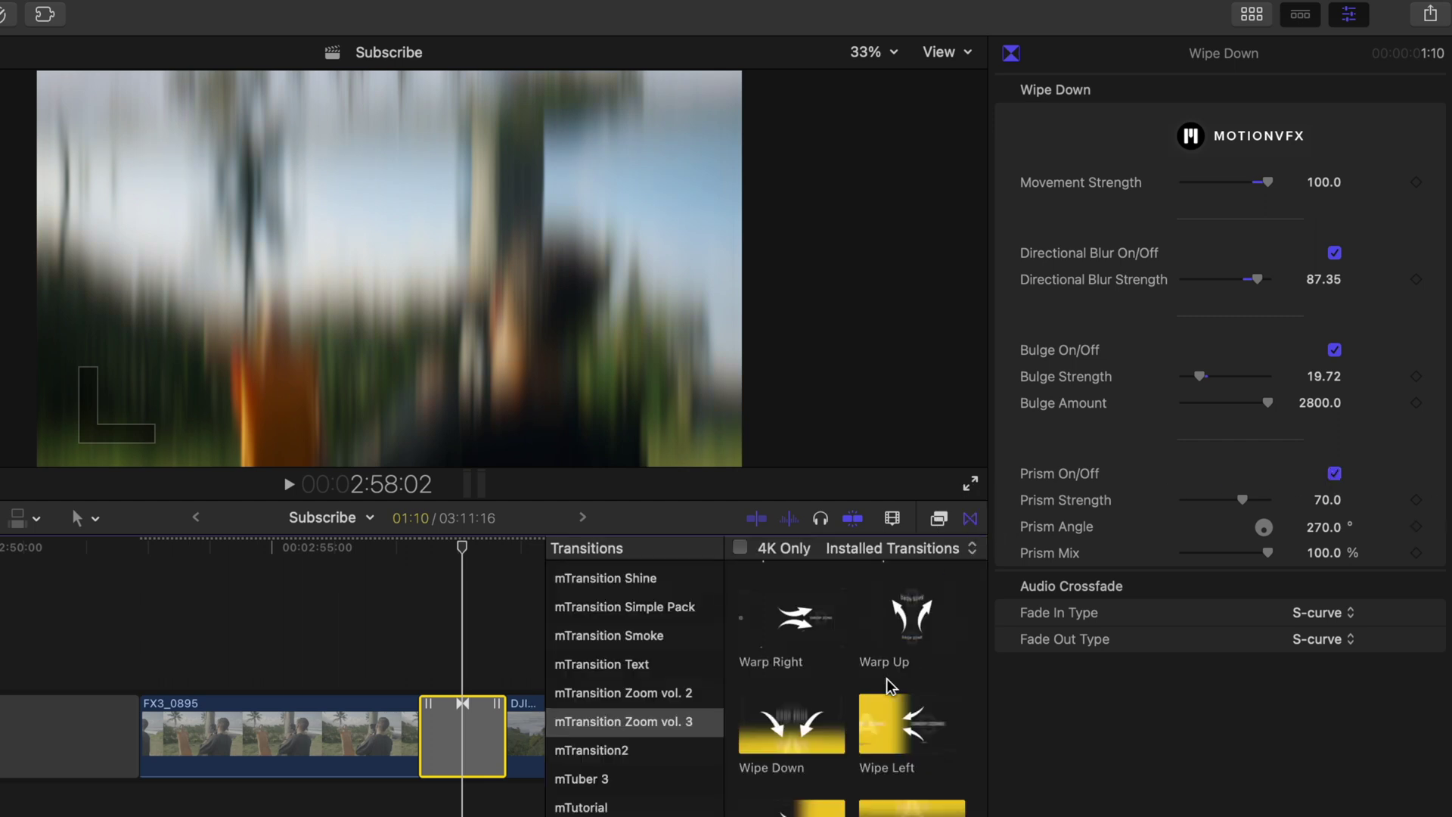
# Place a Custom Zoom In transition on the DJI_0040 / 20220713_C5077 edit and park the playhead inside it.
pyautogui.scroll(15, 890, 685)
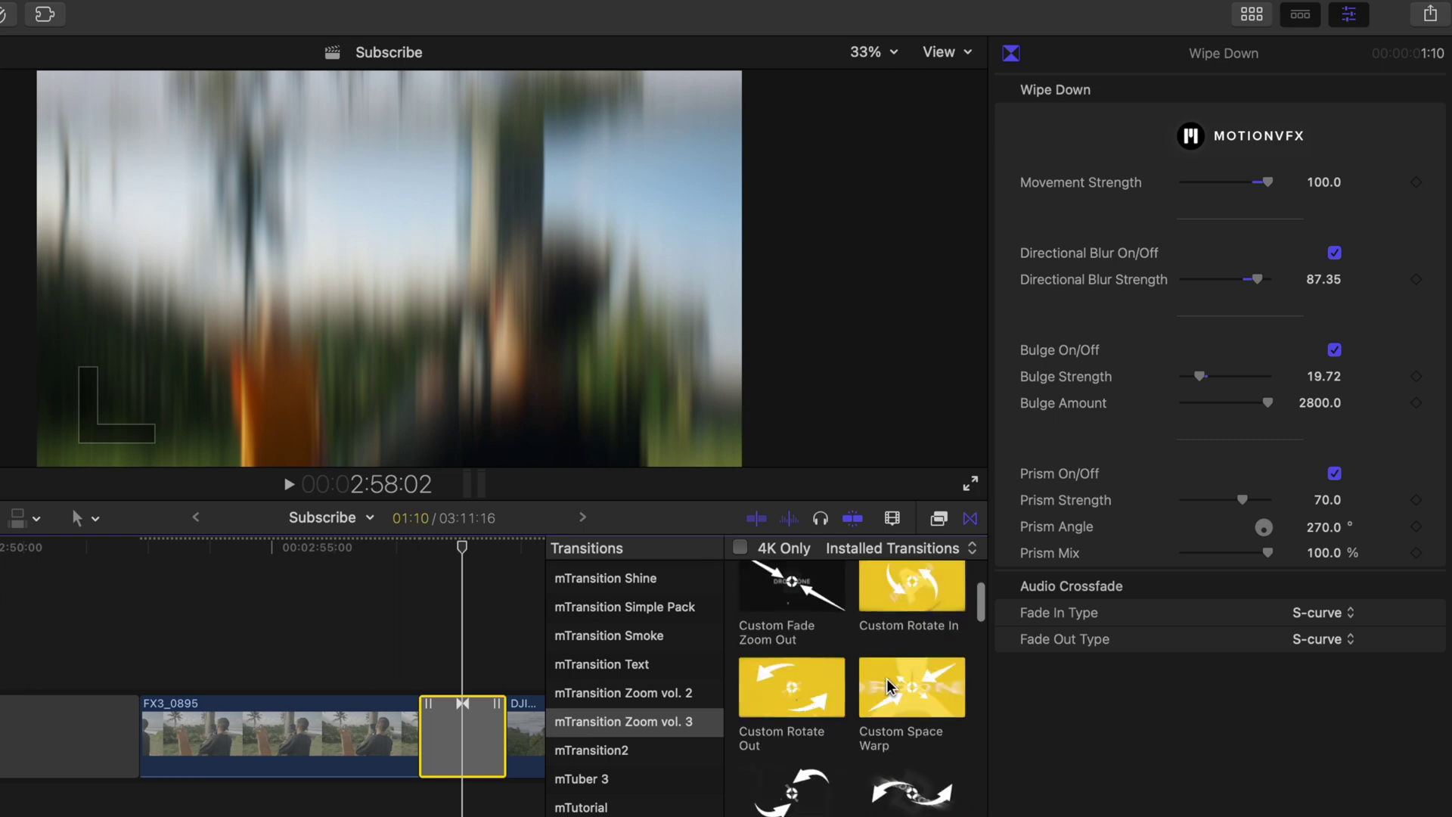
pyautogui.scroll(-3, 889, 686)
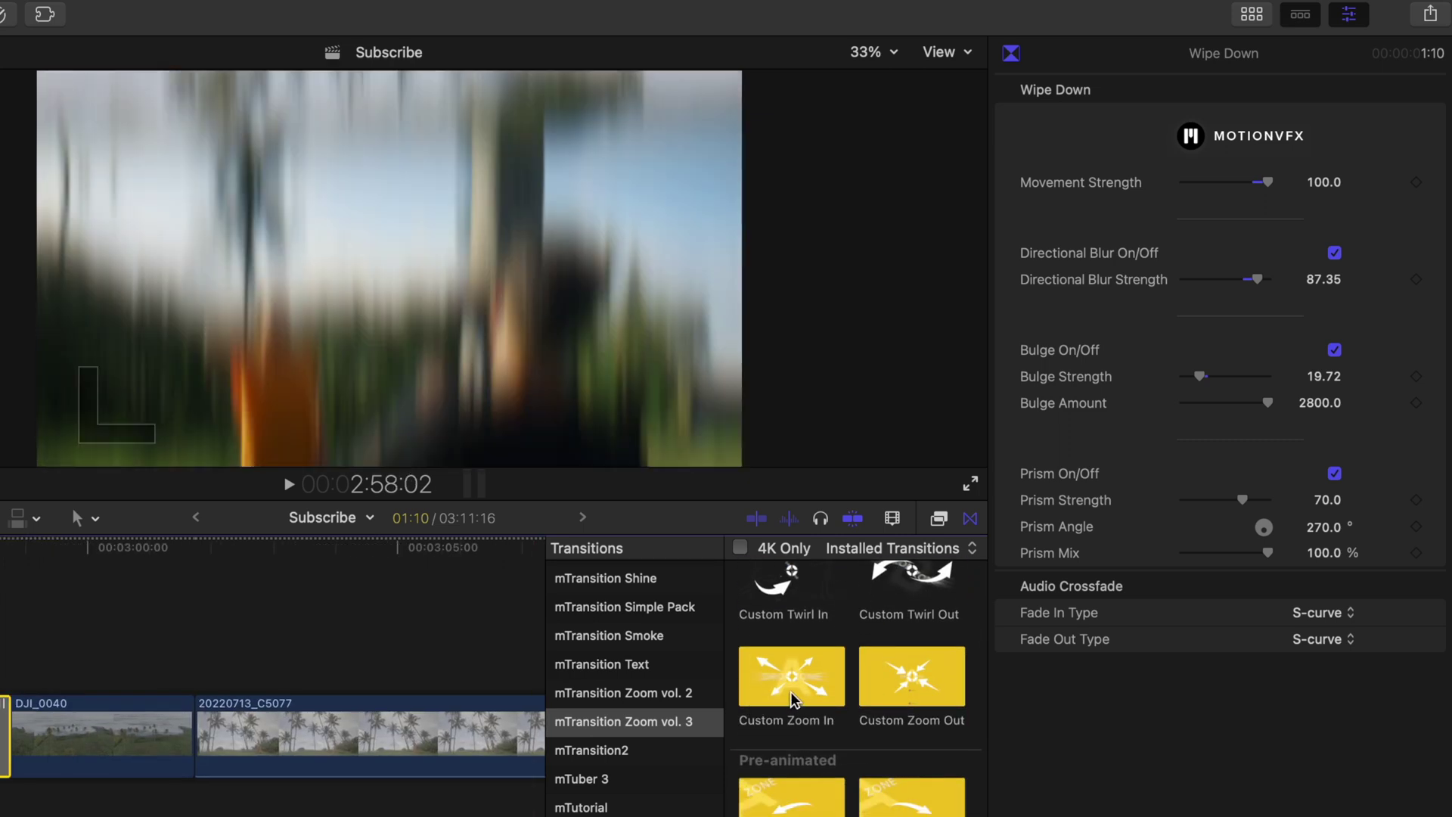
pyautogui.moveTo(794, 700); pyautogui.dragTo(296, 695)
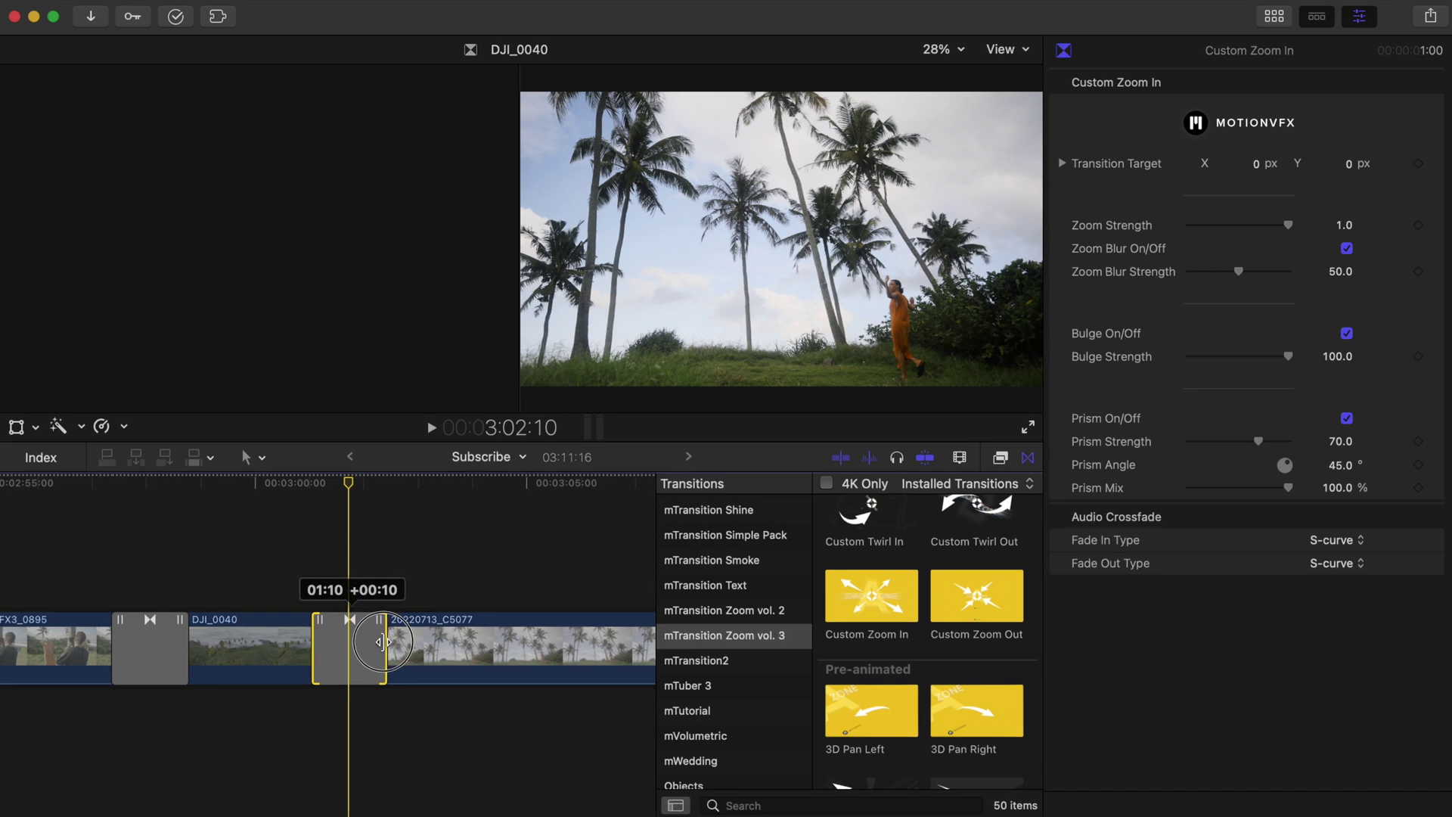
pyautogui.moveTo(382, 641); pyautogui.dragTo(384, 642)
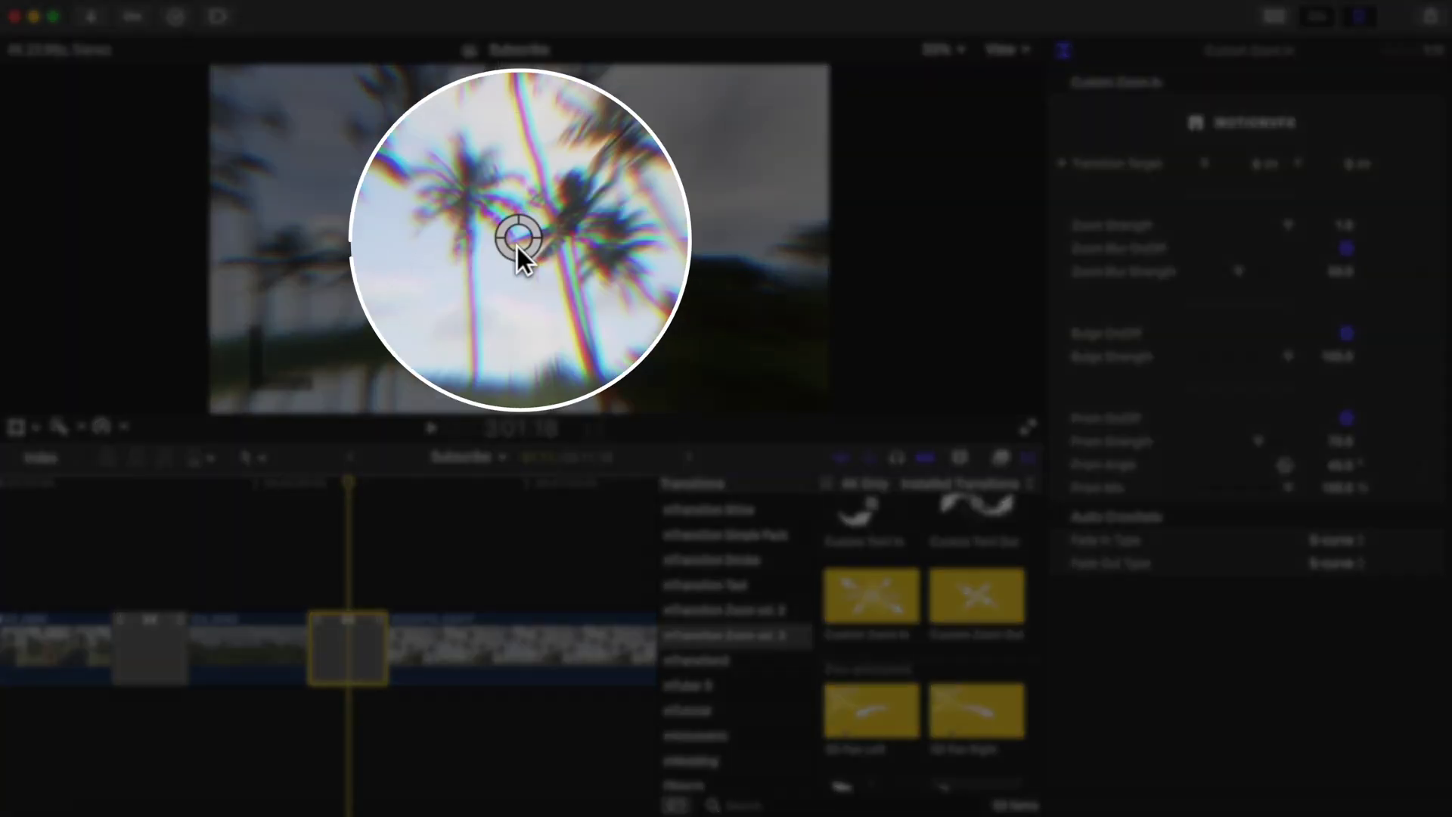
# Aim the zoom target left, set Zoom Blur to 73.2 and Bulge to 56.74, and turn Prism off.
pyautogui.moveTo(519, 243); pyautogui.dragTo(323, 310)
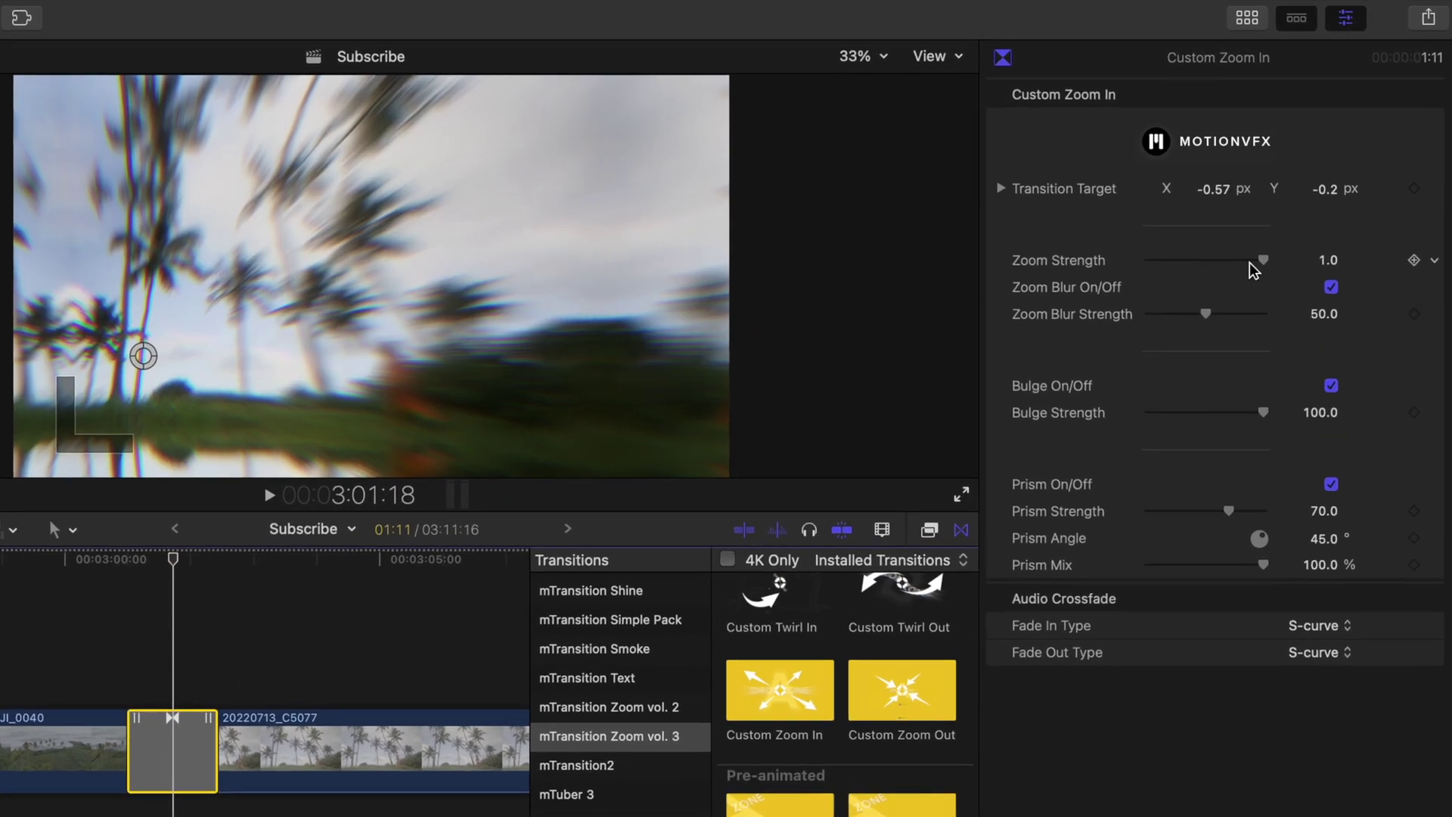
pyautogui.moveTo(1206, 313); pyautogui.dragTo(1231, 313)
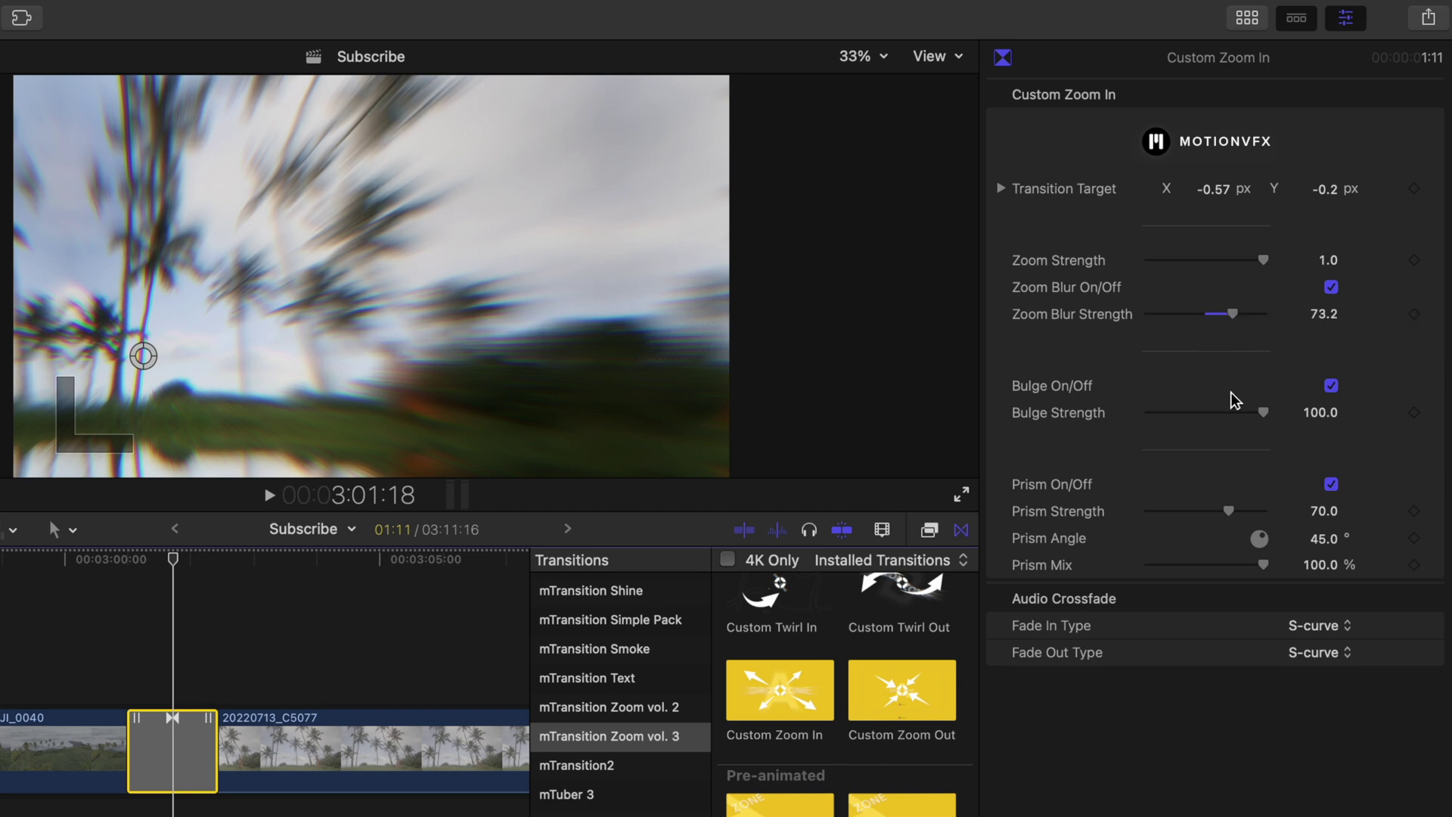
pyautogui.moveTo(1231, 413); pyautogui.dragTo(1213, 419)
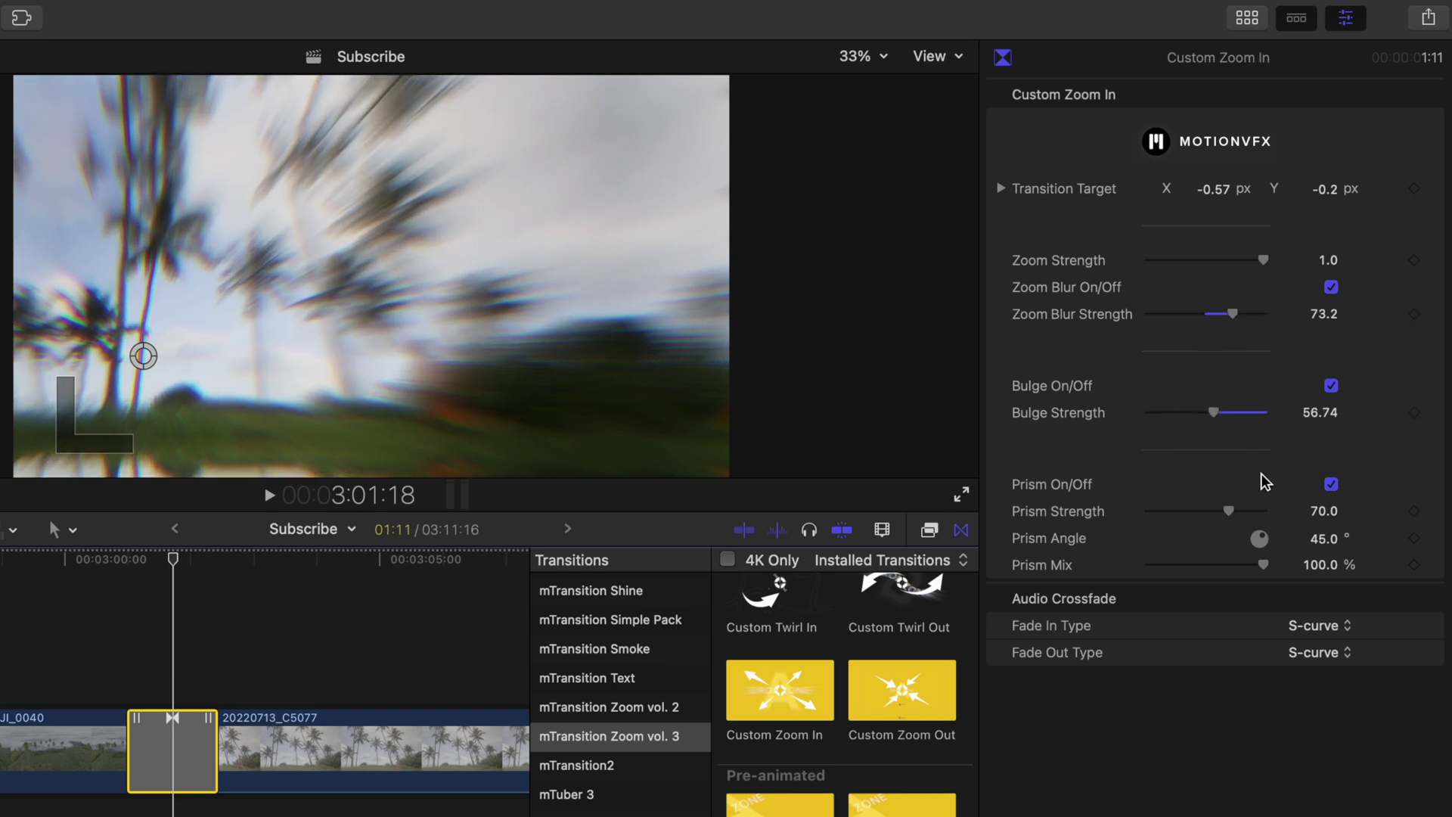
pyautogui.click(1332, 489)
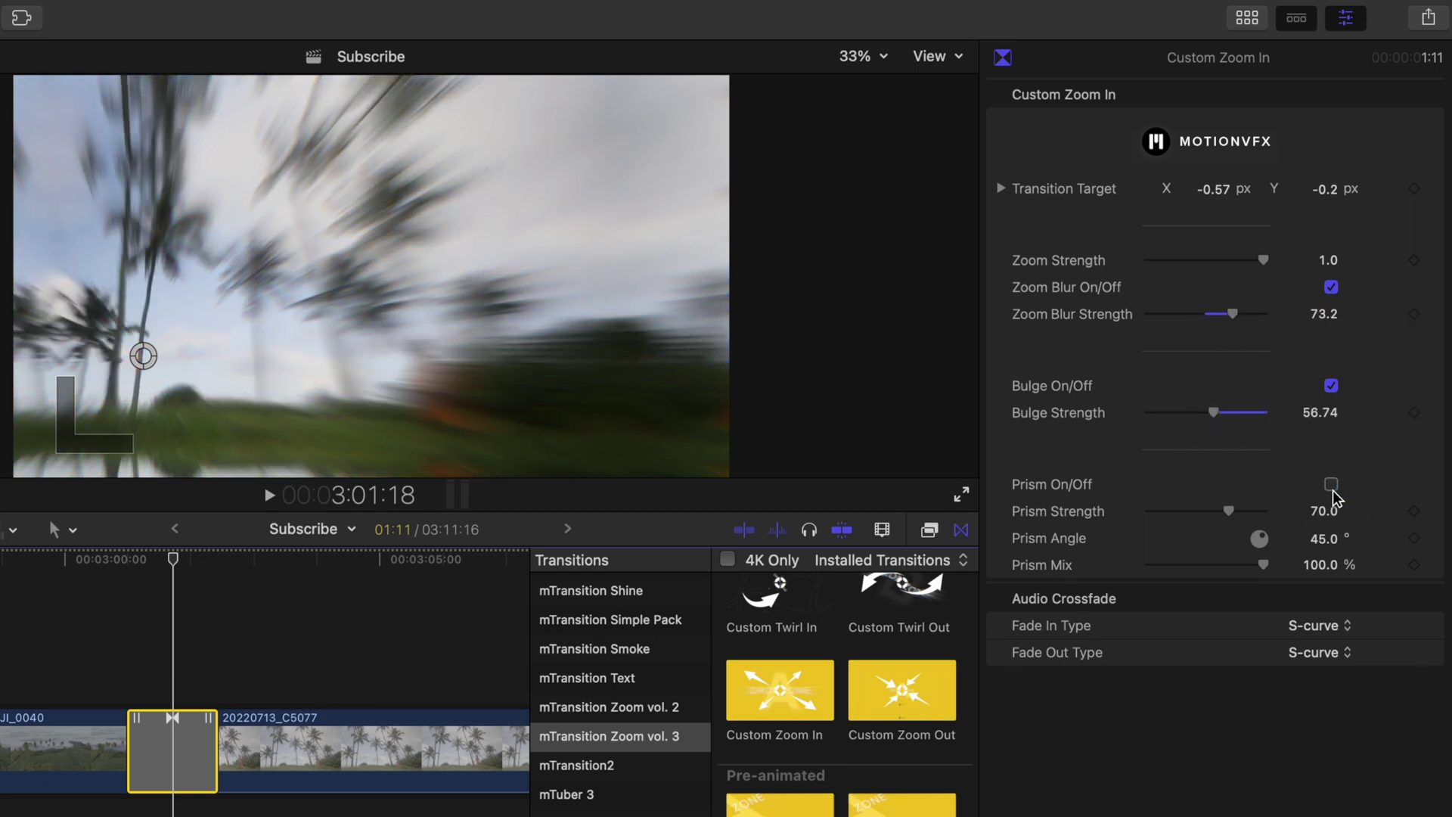